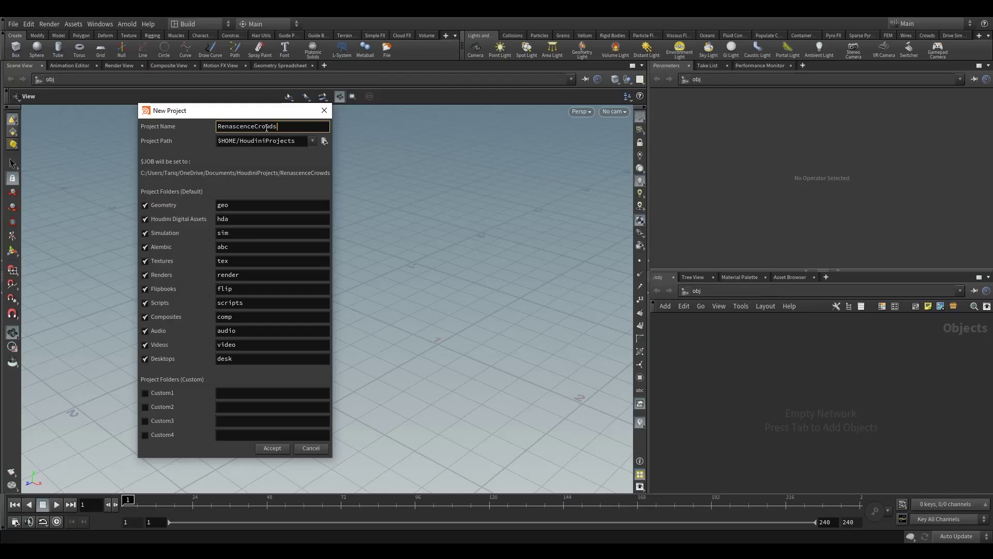
Create a new project named RenascenceCrowdsWeek1 with the project path D:/ and the default project folders
{"action": "type", "text": "Week"}
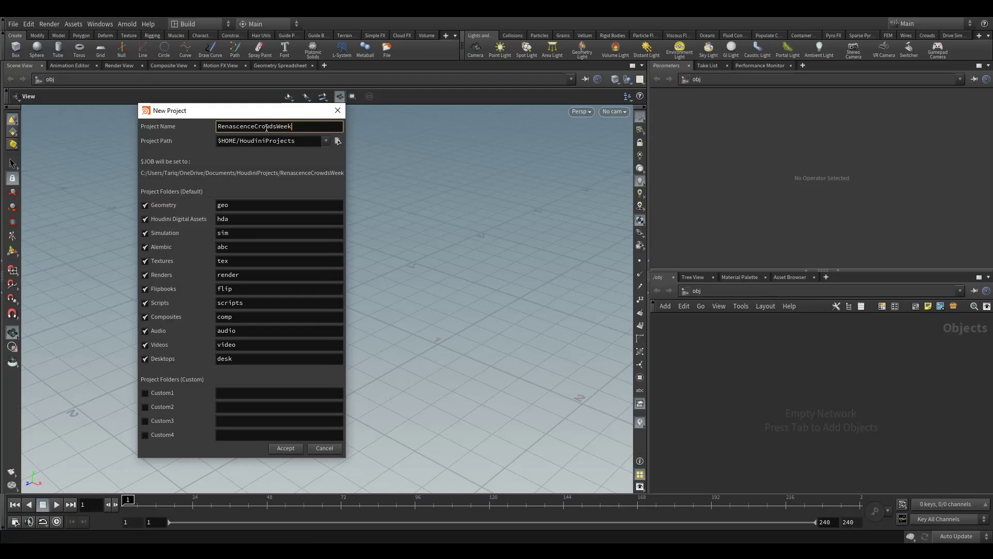
{"action": "type", "text": "1"}
{"action": "key", "text": "Tab"}
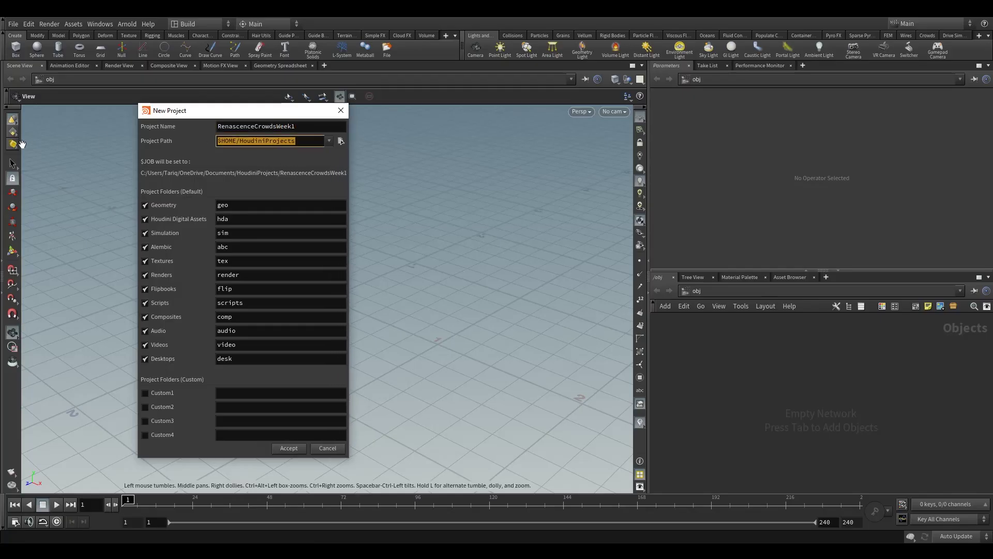
{"action": "type", "text": "D;"}
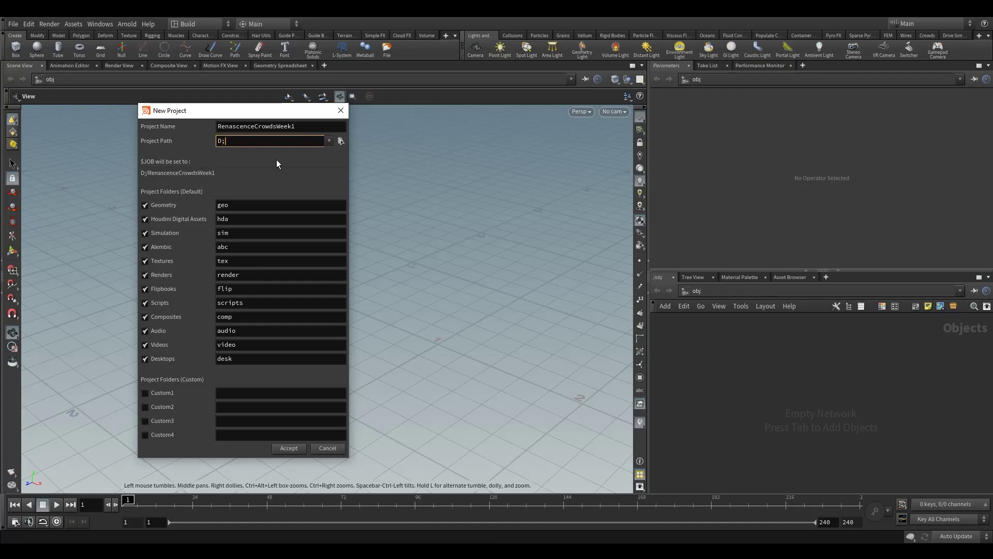
{"action": "key", "text": "BackSpace"}
{"action": "type", "text": ":/"}
{"action": "left_click", "coordinate": [295, 447]}
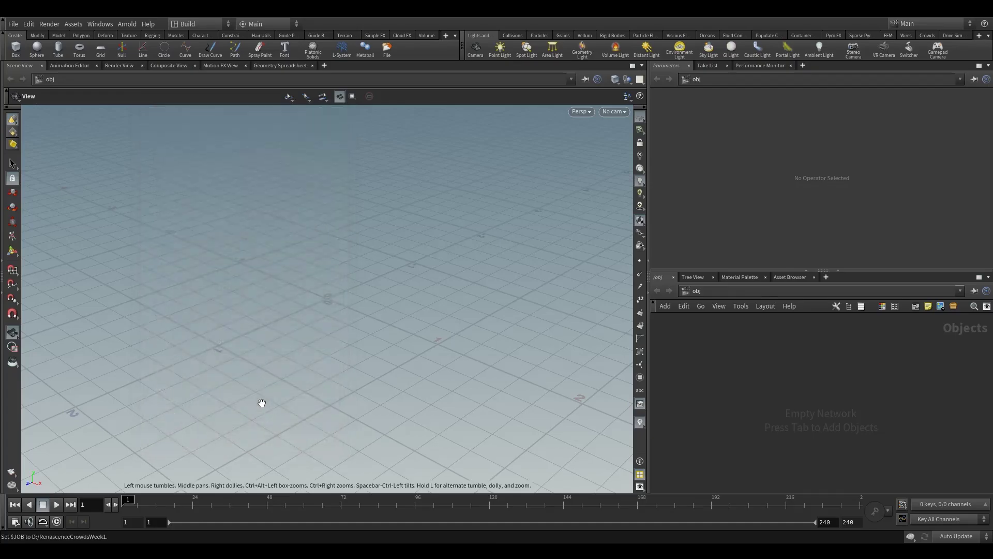
Save the scene as week1.v1.hip in the $JOB folder
{"action": "left_click", "coordinate": [12, 24]}
{"action": "left_click", "coordinate": [23, 84]}
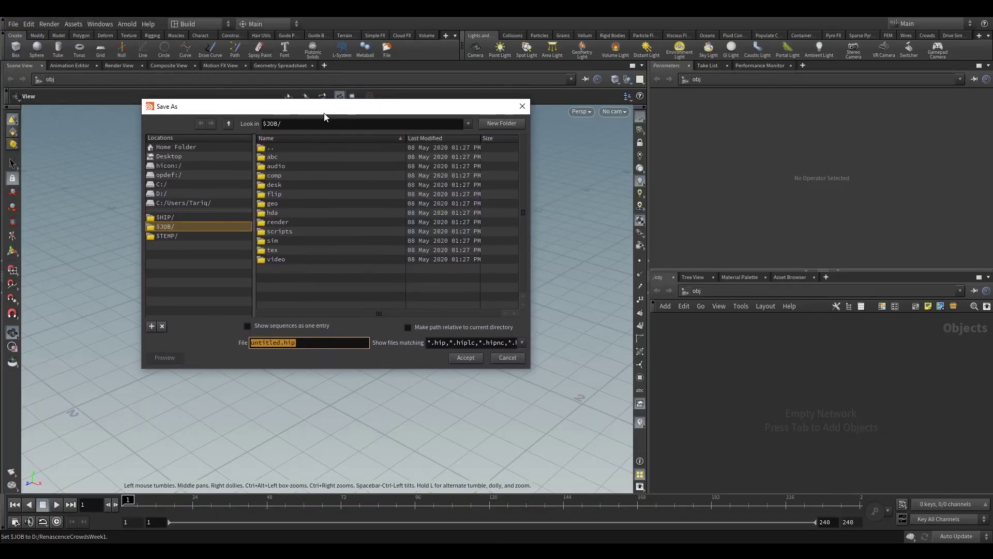
{"action": "left_click_drag", "start_coordinate": [324, 113], "coordinate": [268, 148]}
{"action": "left_click", "coordinate": [227, 376]}
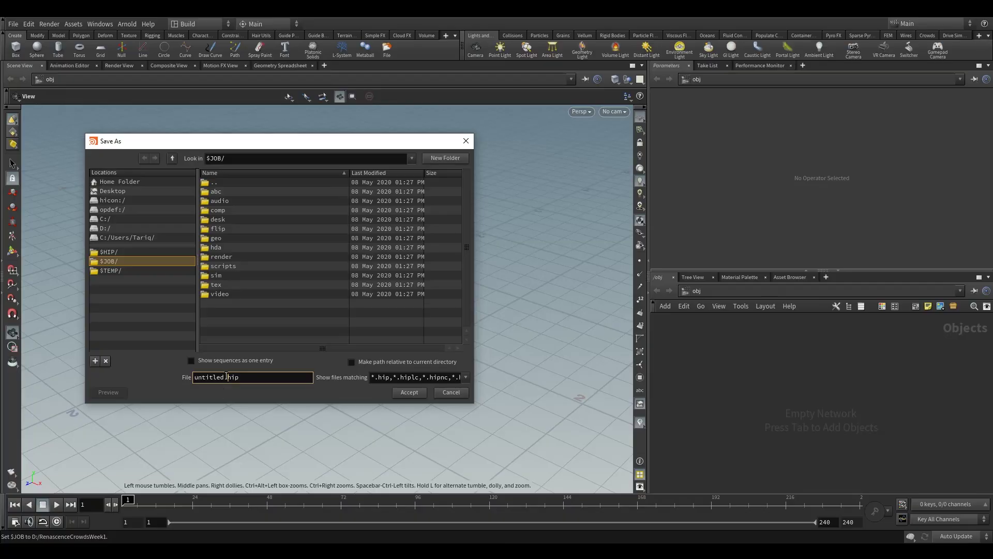
{"action": "double_click", "coordinate": [223, 378]}
{"action": "type", "text": "week1.v1"}
{"action": "left_click", "coordinate": [409, 392]}
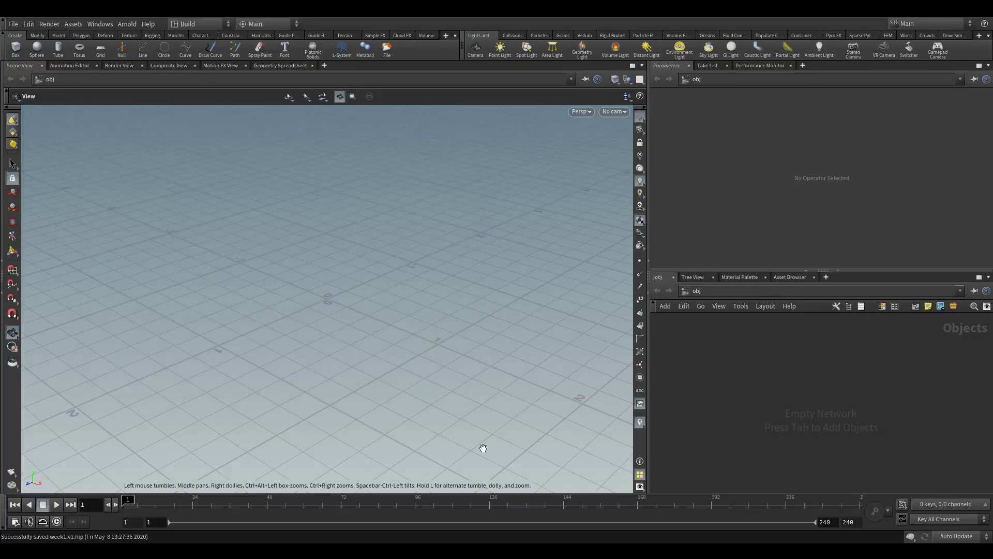
Close the Parameters, Take List and Performance Monitor panes and widen the network editor beside the scene view
{"action": "left_click", "coordinate": [690, 65]}
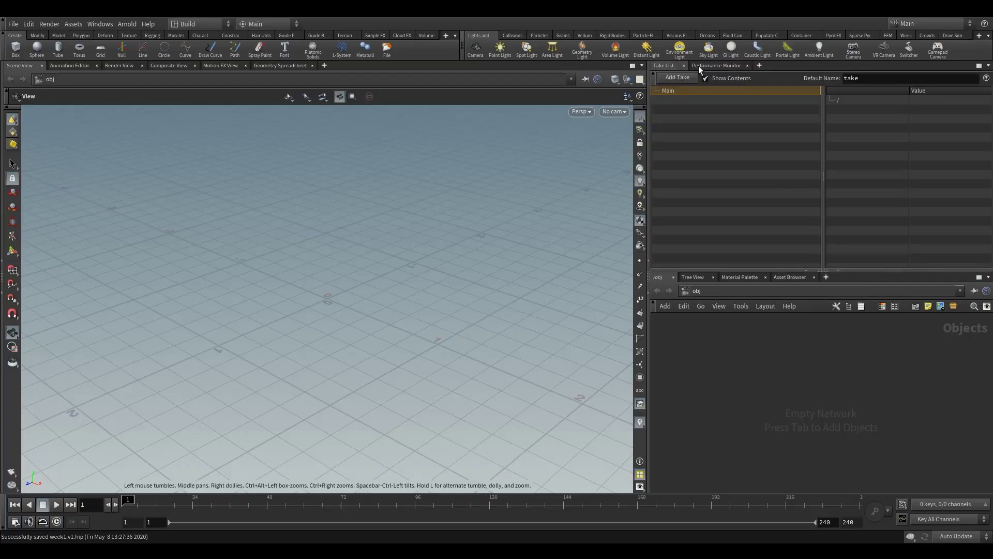
{"action": "left_click", "coordinate": [684, 66]}
{"action": "left_click", "coordinate": [708, 66]}
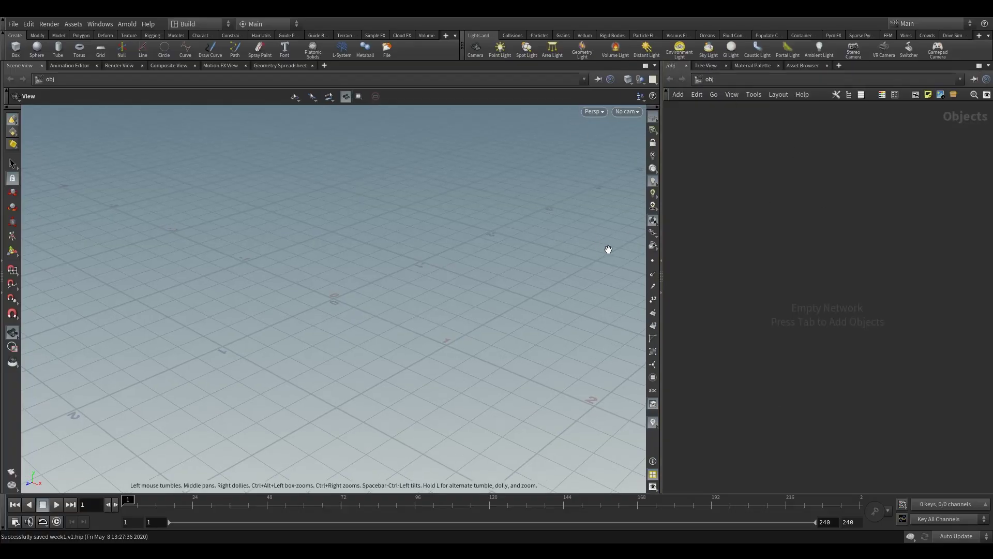
{"action": "left_click_drag", "start_coordinate": [661, 284], "coordinate": [556, 284]}
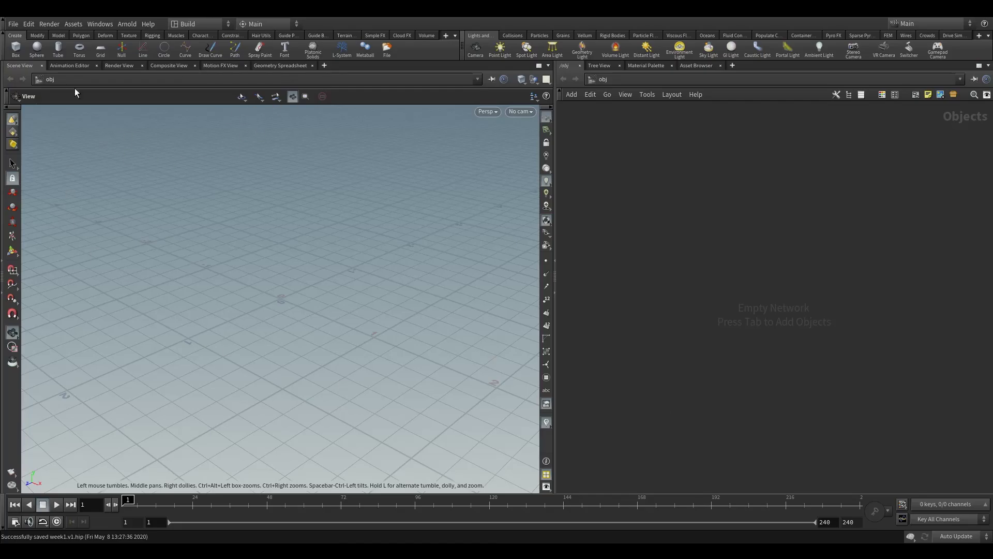
Add the Mocap Biped 3 character to the scene and deselect it so it displays shaded
{"action": "left_click", "coordinate": [202, 35]}
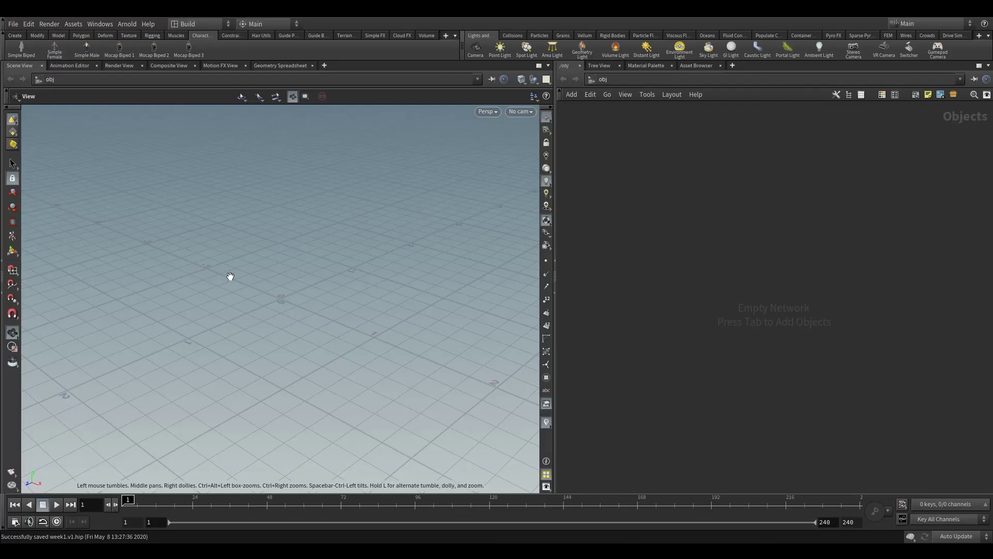
{"action": "left_click_drag", "start_coordinate": [230, 276], "coordinate": [222, 226]}
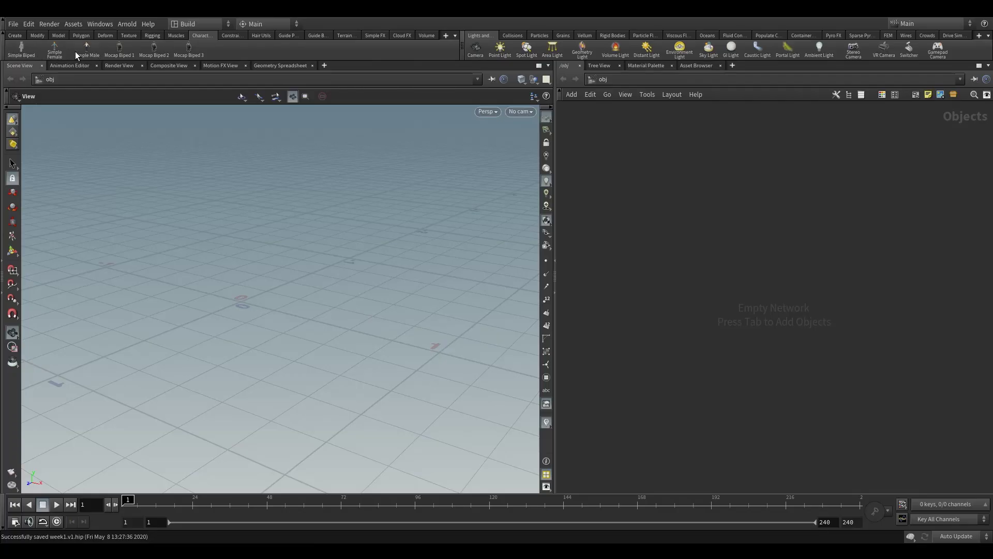
{"action": "left_click", "coordinate": [188, 49]}
{"action": "right_click_drag", "start_coordinate": [353, 198], "coordinate": [398, 290]}
{"action": "left_click_drag", "start_coordinate": [398, 290], "coordinate": [410, 288]}
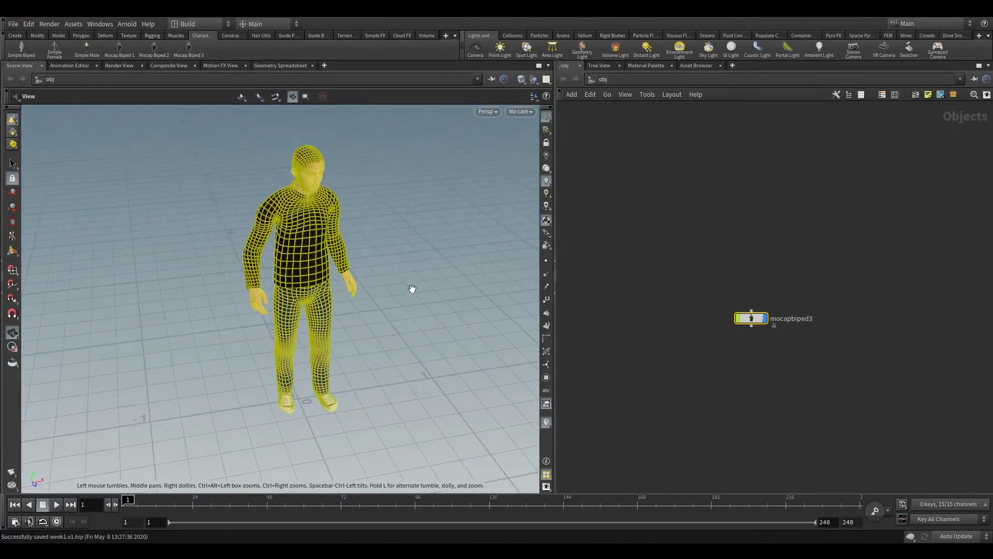
{"action": "key", "text": "s"}
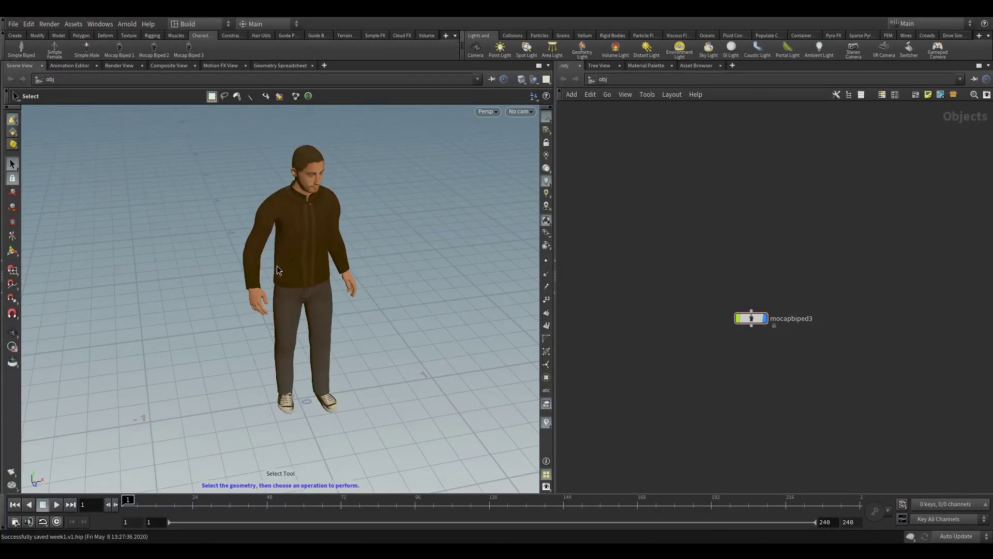
{"action": "left_click", "coordinate": [12, 333]}
{"action": "left_click_drag", "start_coordinate": [135, 300], "coordinate": [220, 262]}
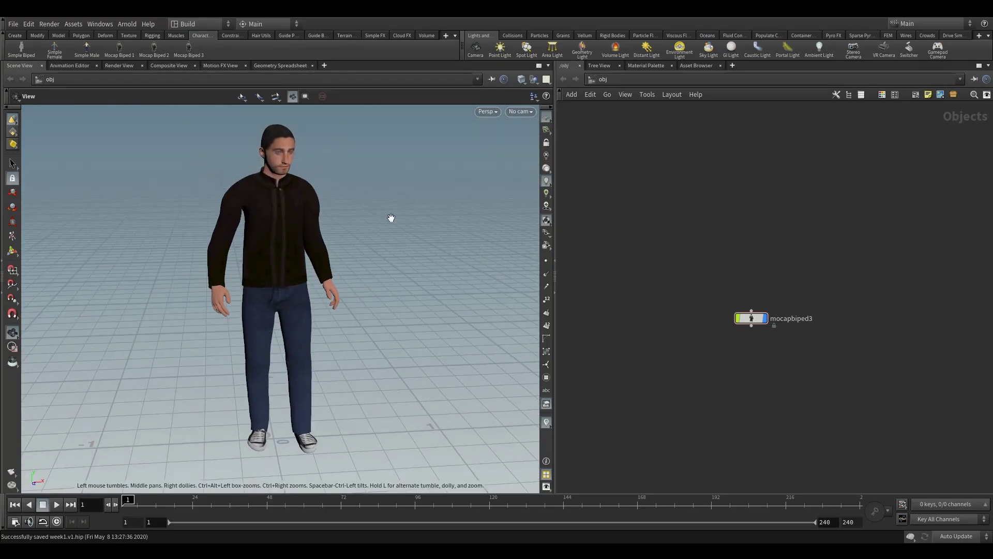
{"action": "left_click_drag", "start_coordinate": [392, 257], "coordinate": [381, 251]}
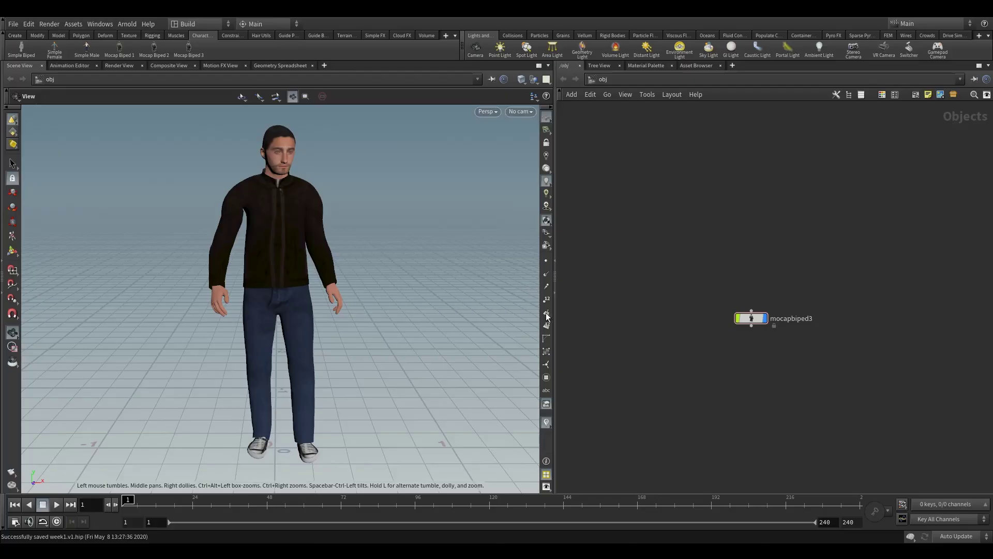
{"action": "left_click_drag", "start_coordinate": [379, 311], "coordinate": [403, 313]}
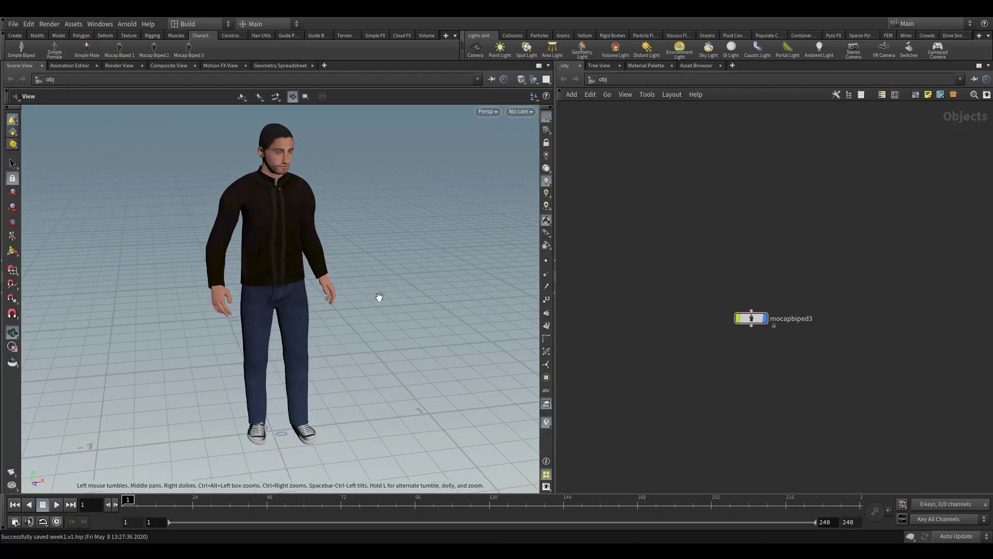
Move the mocapbiped3 node slightly higher in the object network and deselect it
{"action": "left_click", "coordinate": [749, 319]}
{"action": "left_click_drag", "start_coordinate": [749, 318], "coordinate": [761, 281]}
{"action": "mouse_move", "coordinate": [362, 300]}
{"action": "left_mouse_down"}
{"action": "mouse_move", "coordinate": [388, 328]}
{"action": "mouse_move", "coordinate": [348, 286]}
{"action": "mouse_move", "coordinate": [359, 250]}
{"action": "left_mouse_up"}
{"action": "left_click", "coordinate": [694, 296]}
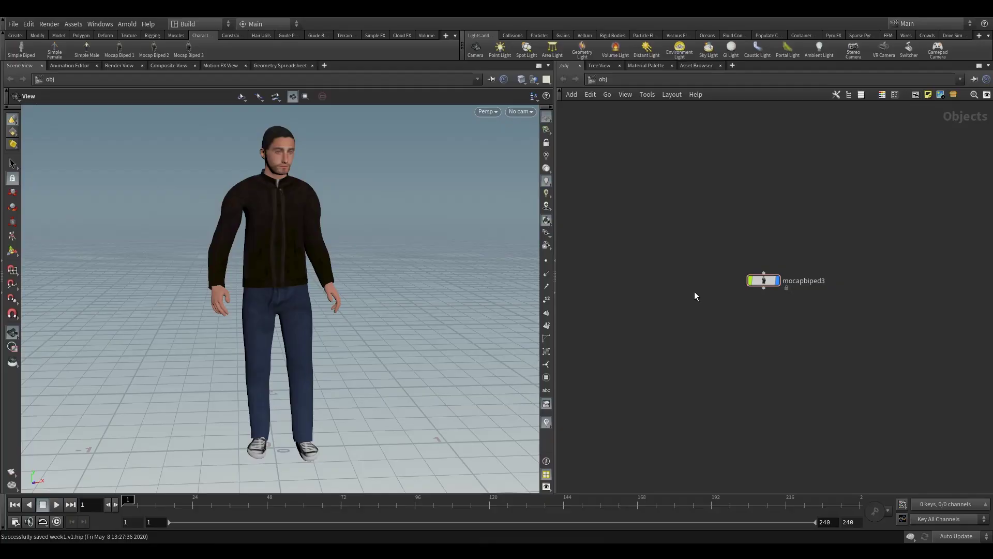
{"action": "middle_click_drag", "start_coordinate": [719, 308], "coordinate": [679, 290]}
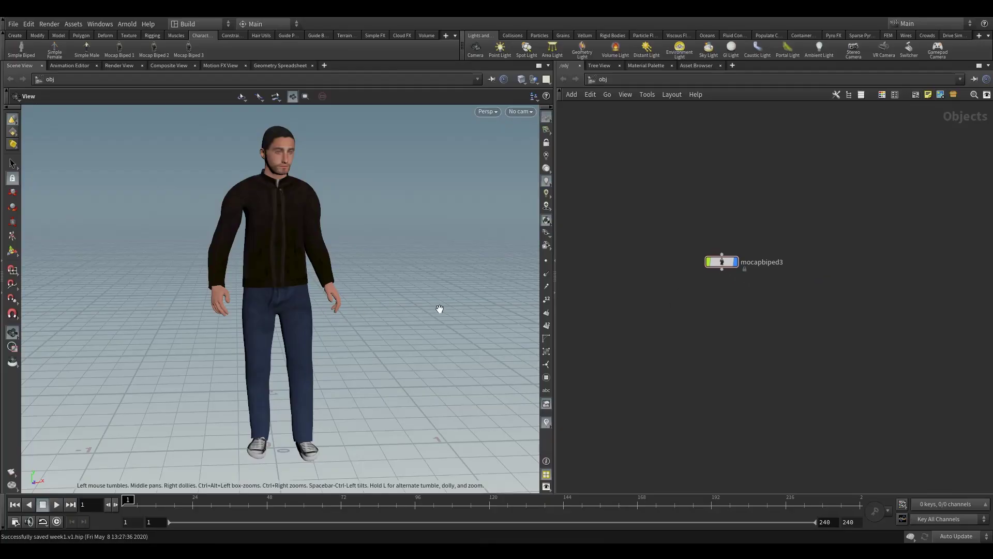
Show the mocapbiped3 node's parameters inside the network editor, enlarge the parameter area and deselect the node
{"action": "left_click", "coordinate": [722, 262]}
{"action": "key", "text": "p"}
{"action": "middle_click_drag", "start_coordinate": [705, 285], "coordinate": [610, 380]}
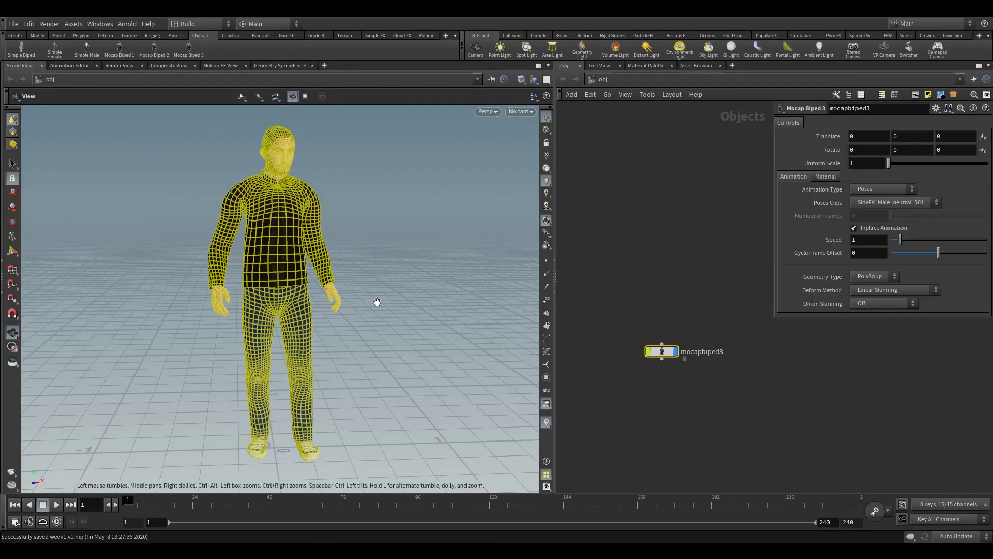
{"action": "left_click_drag", "start_coordinate": [377, 304], "coordinate": [352, 305]}
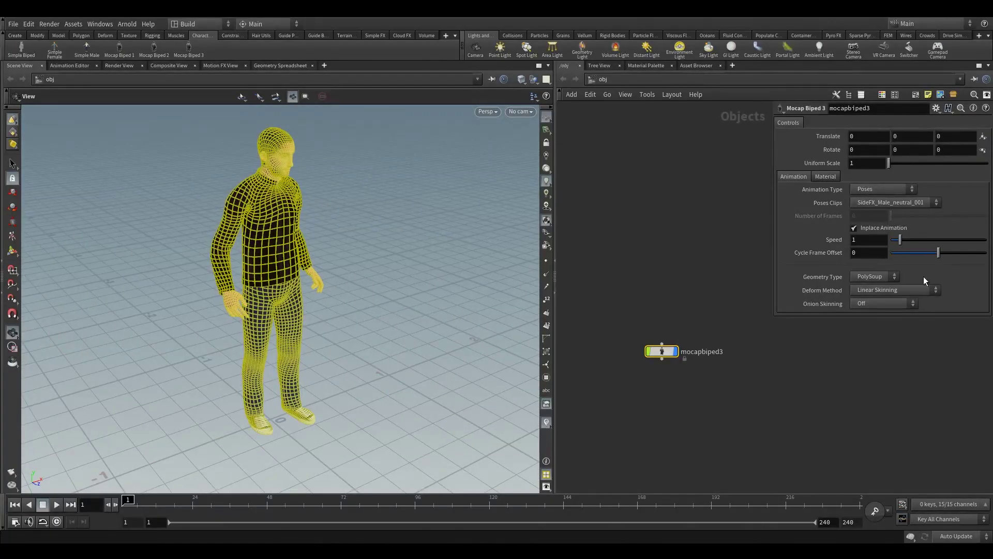
{"action": "left_click_drag", "start_coordinate": [825, 319], "coordinate": [830, 361]}
{"action": "left_click", "coordinate": [716, 310]}
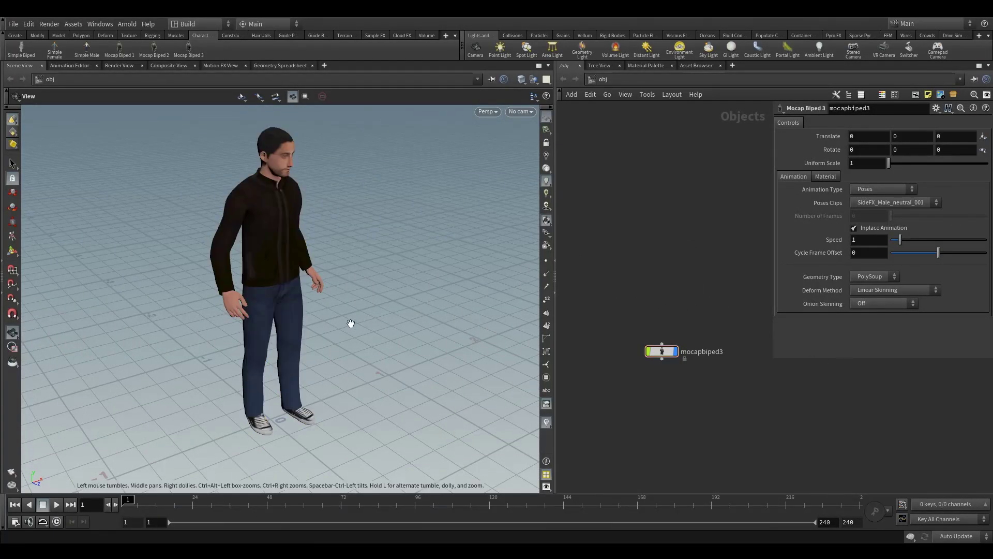
{"action": "left_click_drag", "start_coordinate": [349, 324], "coordinate": [350, 317]}
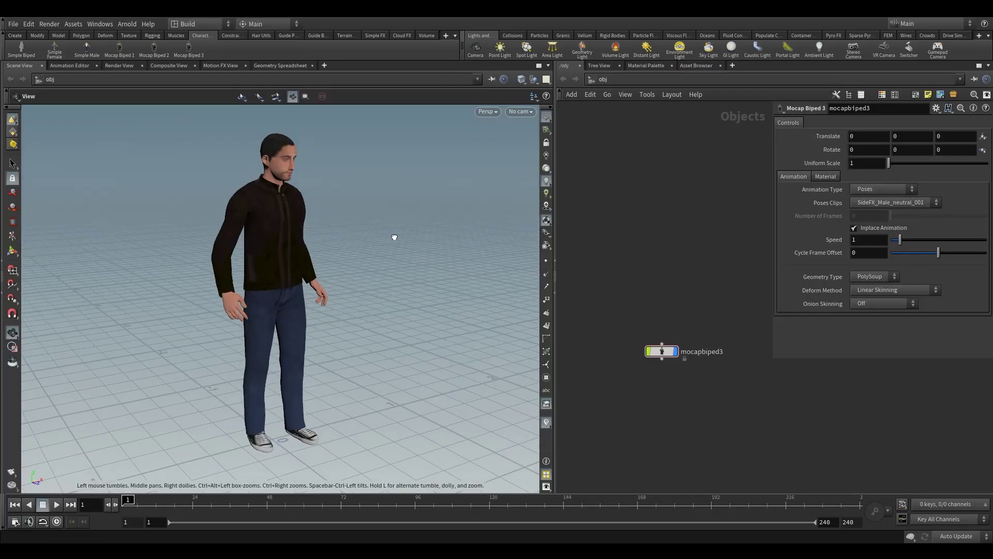
Set the Mocap Biped 3 animation type to Walks and Turns
{"action": "left_click", "coordinate": [882, 190]}
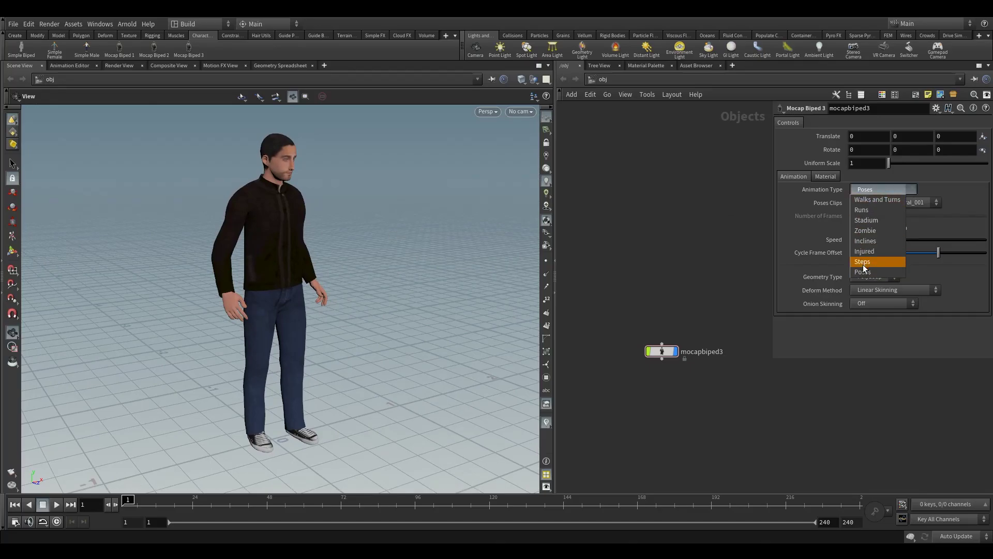
{"action": "left_click", "coordinate": [893, 190]}
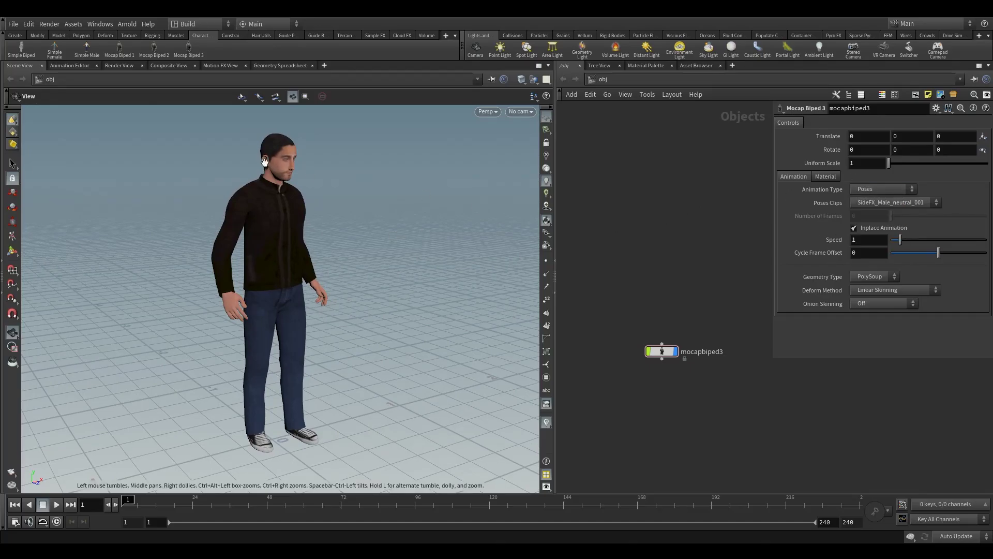
{"action": "left_click", "coordinate": [887, 190]}
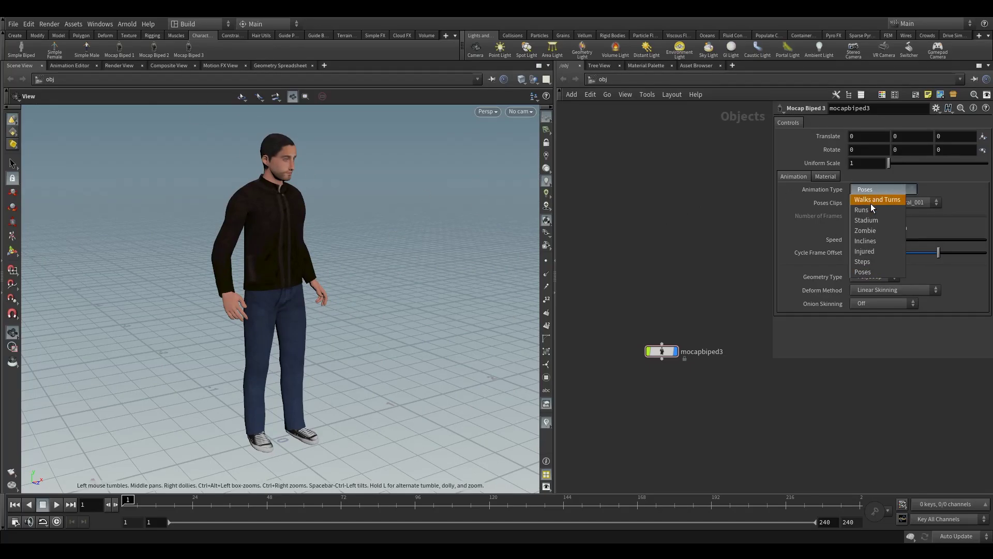
{"action": "left_click", "coordinate": [870, 201]}
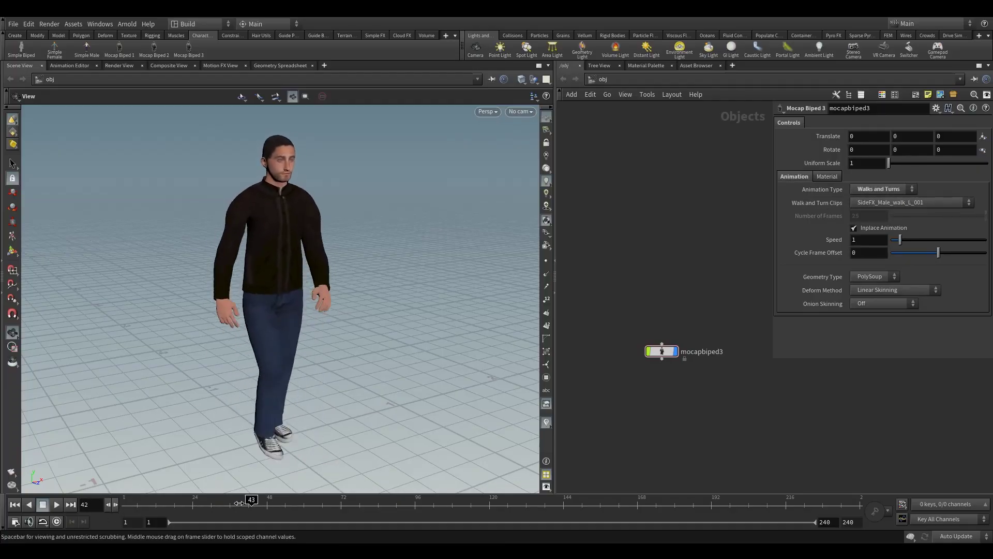
Play the walk animation with real-time playback enabled and return to frame 1
{"action": "left_click", "coordinate": [43, 505]}
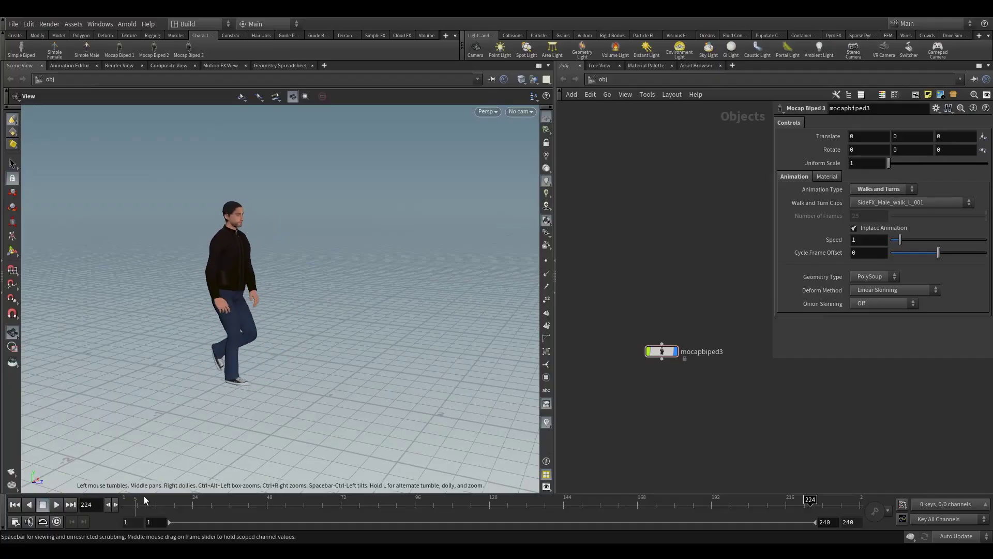
{"action": "left_click", "coordinate": [57, 521]}
{"action": "left_click", "coordinate": [56, 505]}
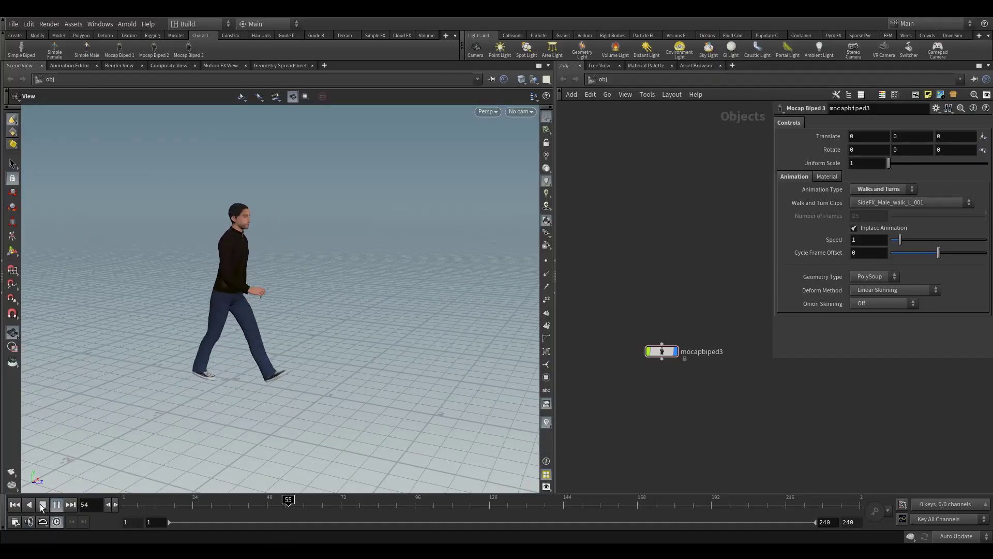
{"action": "left_click", "coordinate": [40, 504]}
{"action": "key", "text": "ctrl+Up"}
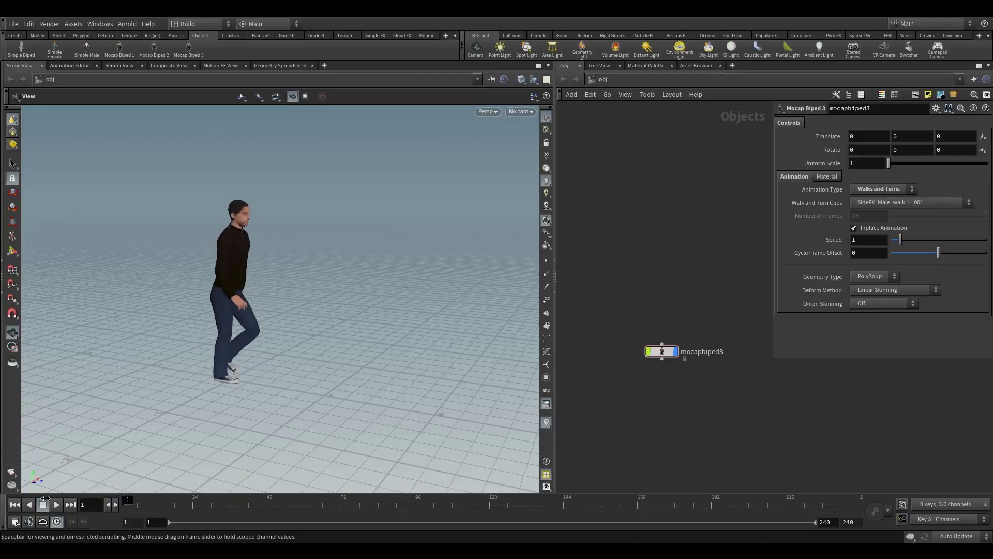
Review the animation types and the walk and turn clips offered for the Mocap Biped 3 character
{"action": "left_click", "coordinate": [874, 189]}
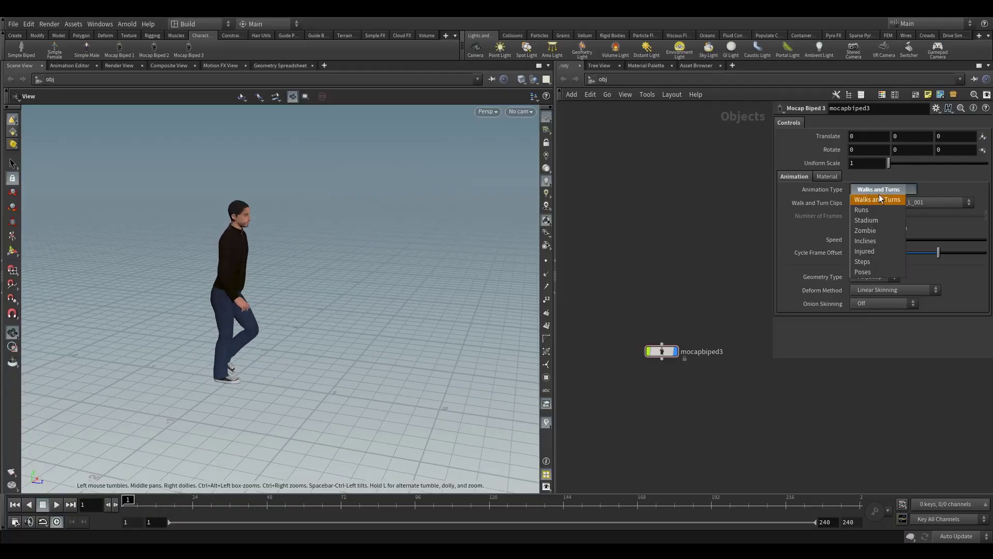
{"action": "left_click", "coordinate": [786, 233]}
{"action": "left_click", "coordinate": [876, 189]}
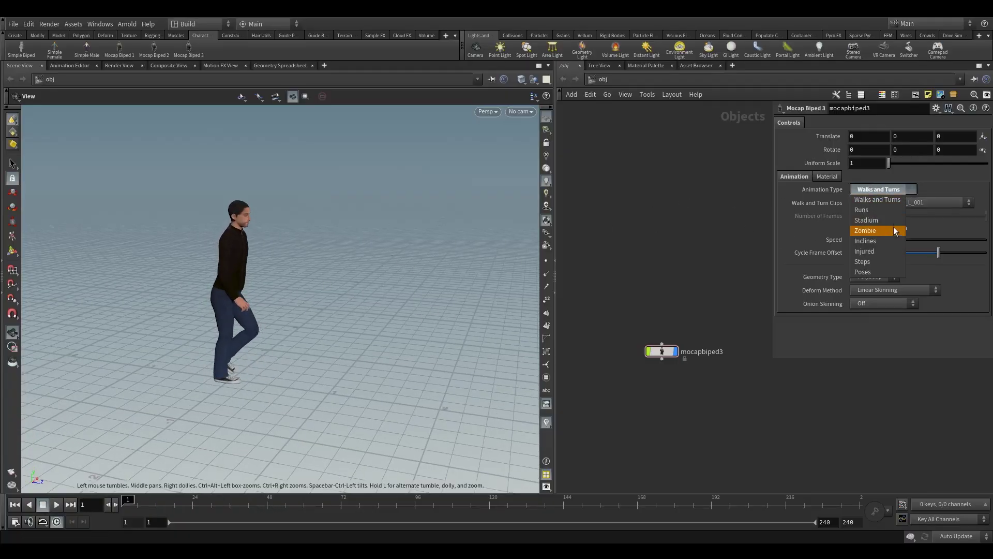
{"action": "left_click", "coordinate": [733, 217]}
{"action": "left_click", "coordinate": [885, 203]}
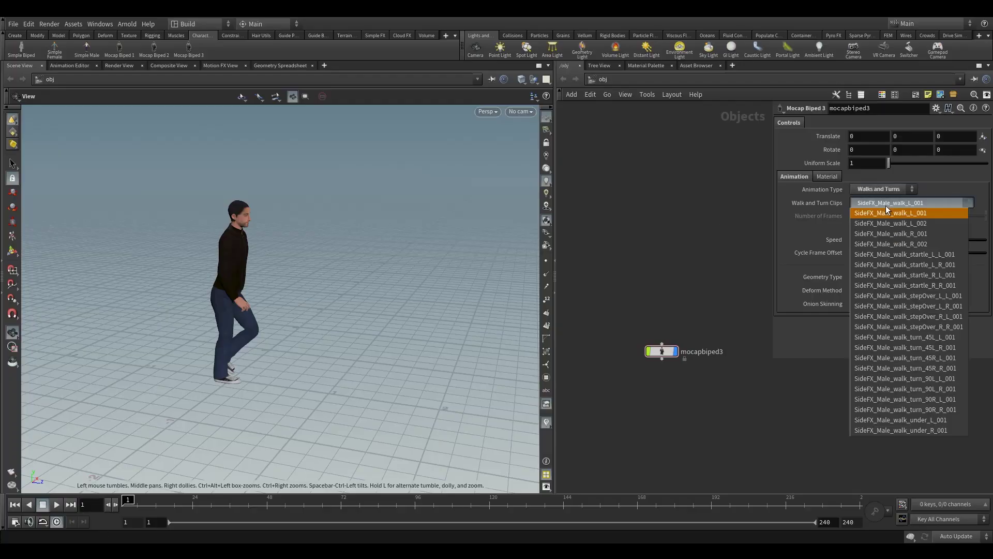
{"action": "left_click", "coordinate": [686, 243]}
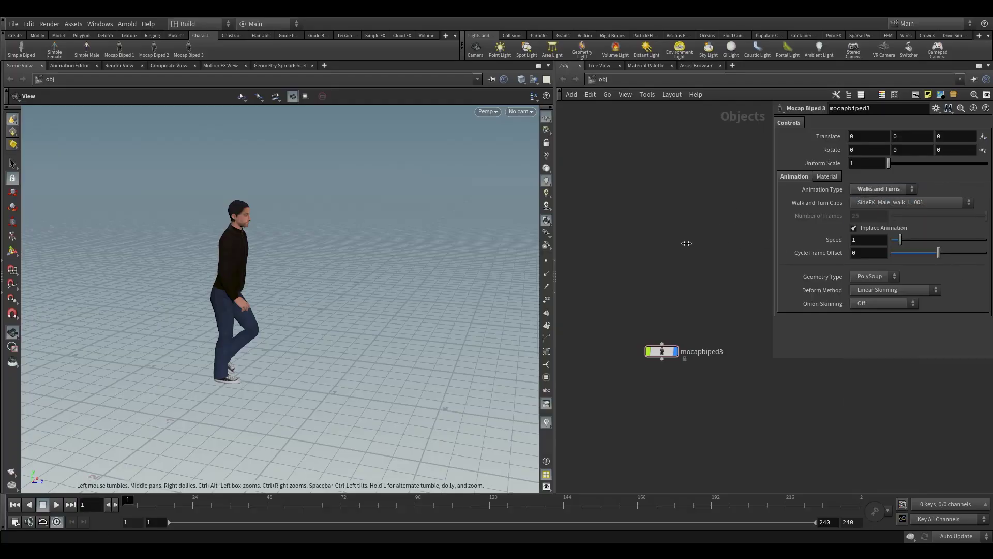
Set the walk and turn clip to SideFX_Male_walk_startle_R_L_001, play it and return to frame 1
{"action": "left_click", "coordinate": [923, 202]}
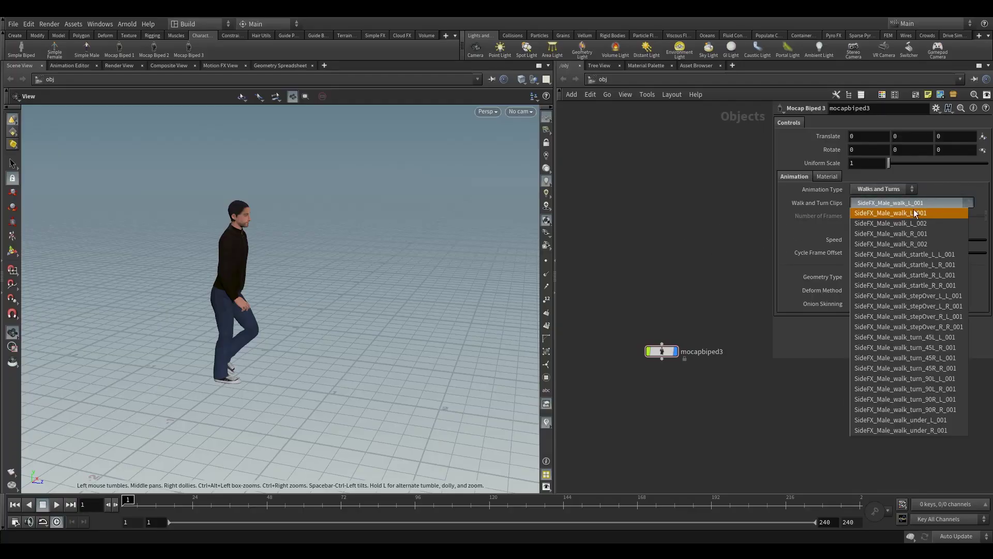
{"action": "left_click", "coordinate": [908, 276]}
{"action": "left_click", "coordinate": [55, 506]}
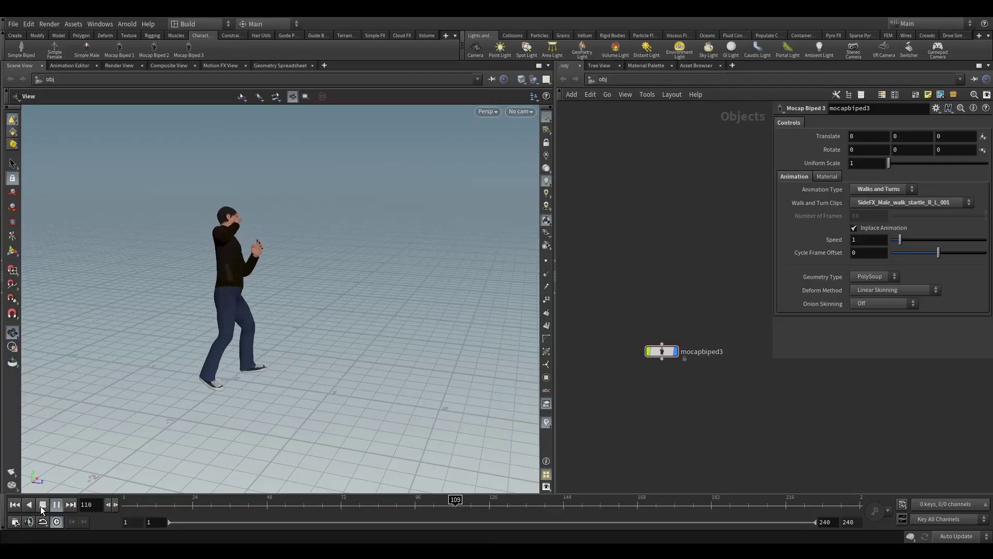
{"action": "left_click", "coordinate": [42, 506]}
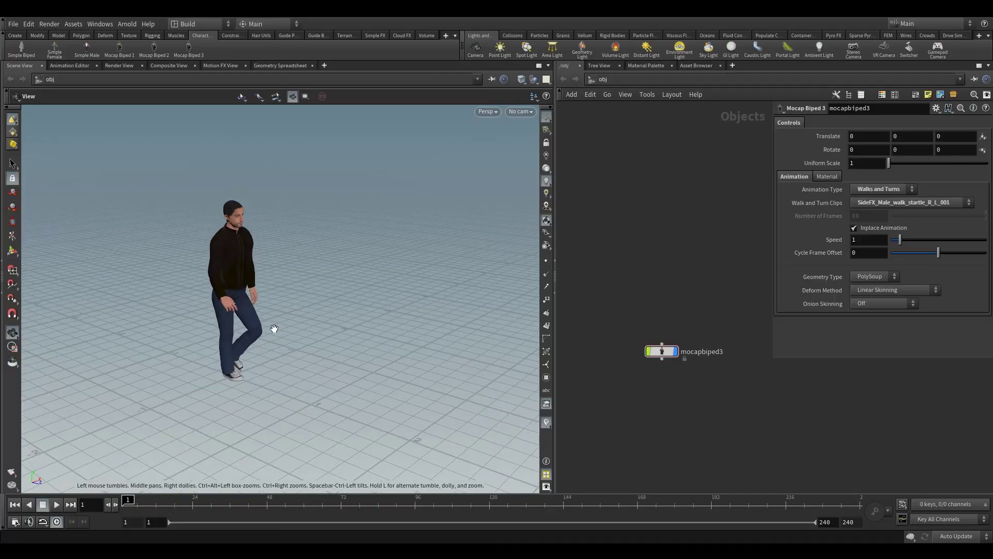
Set the walk and turn clip back to SideFX_Male_walk_L_001
{"action": "left_click_drag", "start_coordinate": [647, 282], "coordinate": [680, 408]}
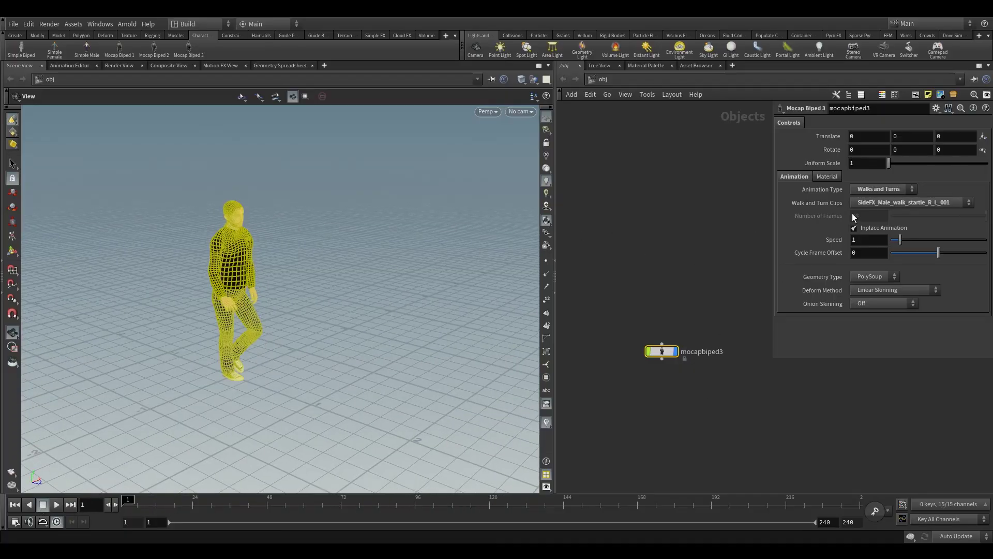
{"action": "left_click", "coordinate": [873, 203]}
{"action": "left_click", "coordinate": [888, 214]}
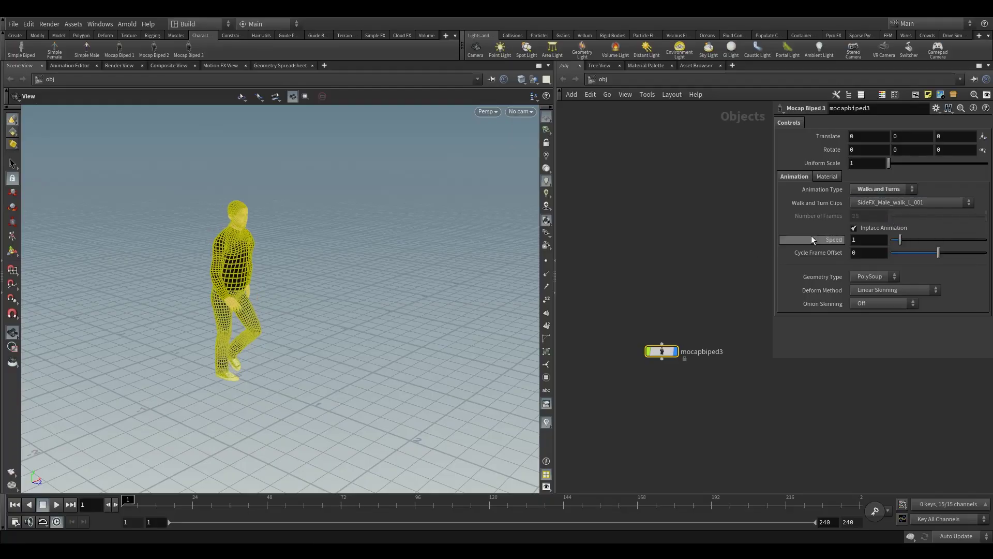
Check the animation types and the character's material texture setting, keeping the SideFX_Male_walk_L_001 clip
{"action": "left_click", "coordinate": [880, 188]}
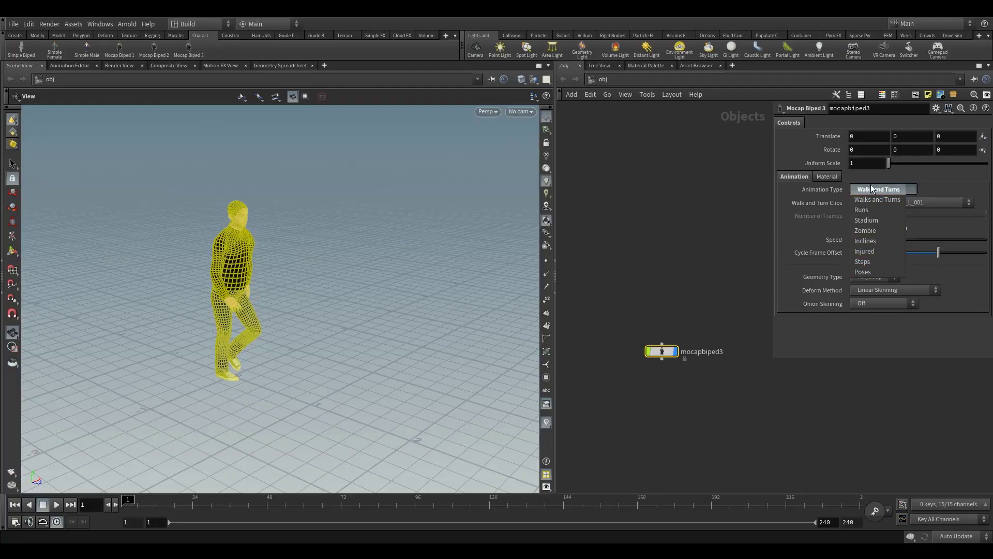
{"action": "left_click", "coordinate": [827, 176]}
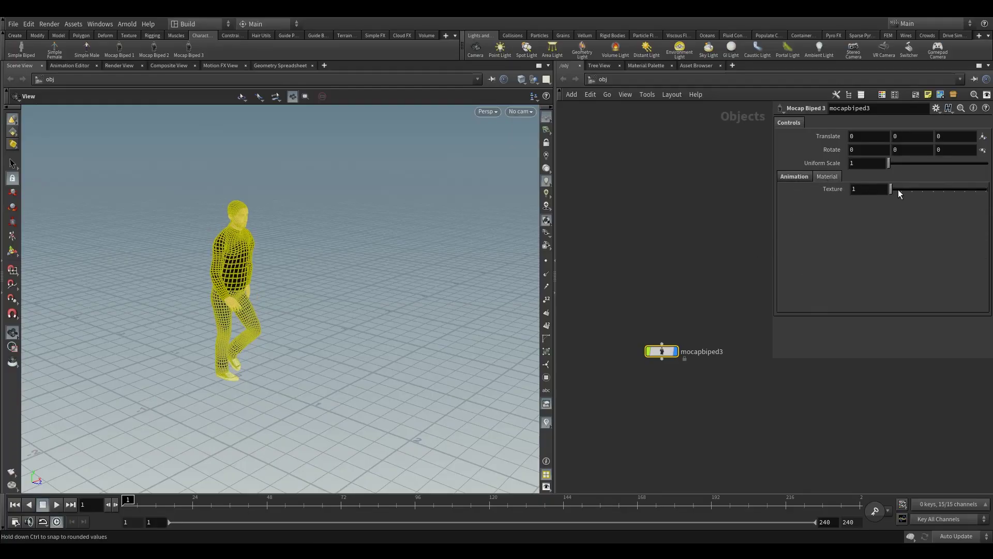
{"action": "mouse_move", "coordinate": [899, 189]}
{"action": "left_mouse_down"}
{"action": "mouse_move", "coordinate": [943, 189]}
{"action": "mouse_move", "coordinate": [895, 198]}
{"action": "left_mouse_up"}
{"action": "left_click", "coordinate": [794, 176]}
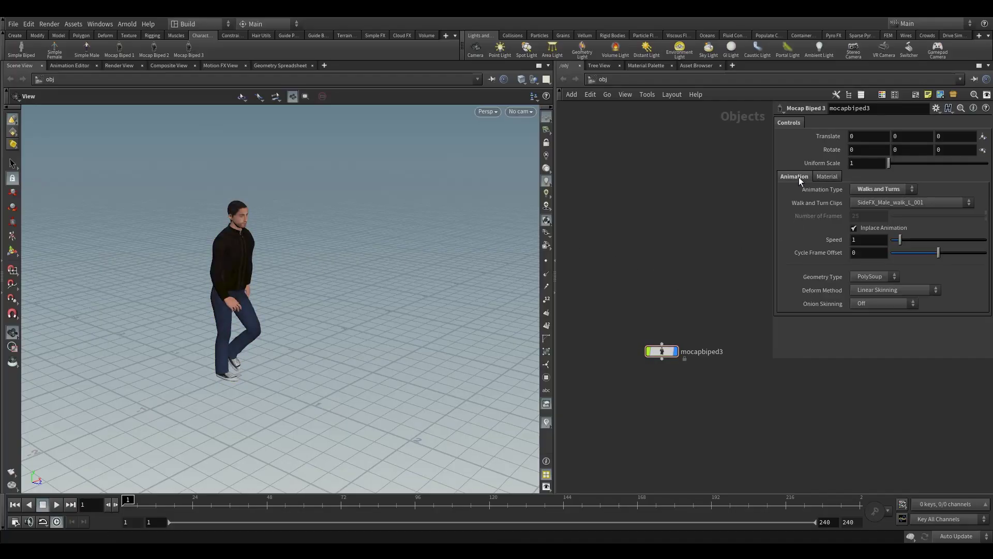
{"action": "left_click", "coordinate": [885, 200]}
{"action": "left_click", "coordinate": [897, 211]}
Allow editing of the mocapbiped3 node's contents, widen the network area and enter the node
{"action": "left_click_drag", "start_coordinate": [429, 331], "coordinate": [411, 318]}
{"action": "left_click_drag", "start_coordinate": [222, 293], "coordinate": [290, 297]}
{"action": "right_click", "coordinate": [662, 351]}
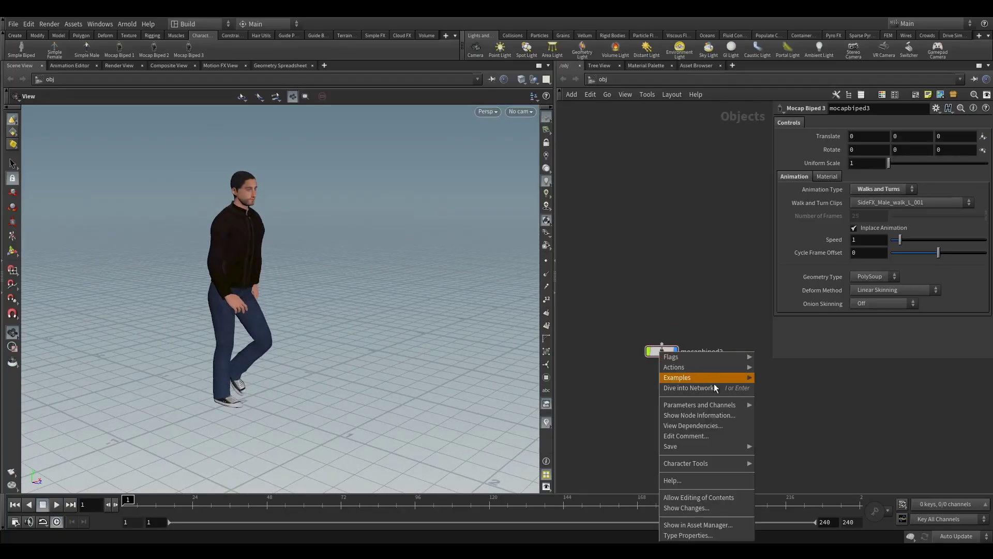
{"action": "left_click", "coordinate": [712, 497]}
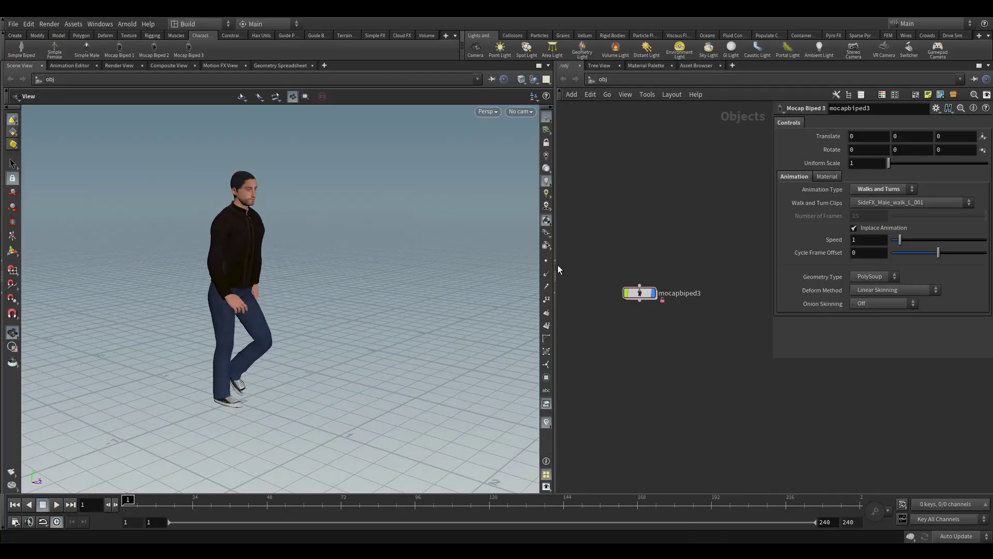
{"action": "left_click_drag", "start_coordinate": [557, 274], "coordinate": [529, 276]}
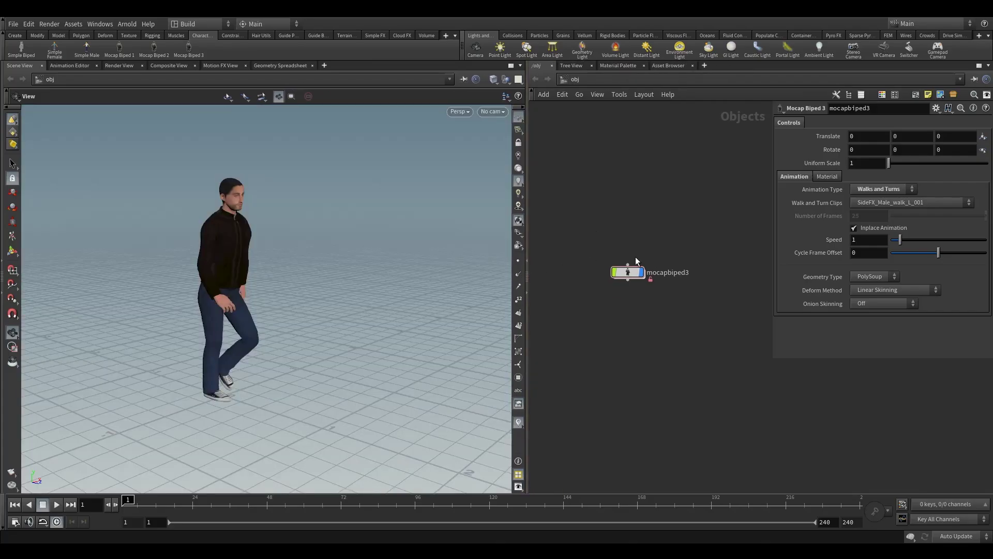
{"action": "double_click", "coordinate": [628, 272]}
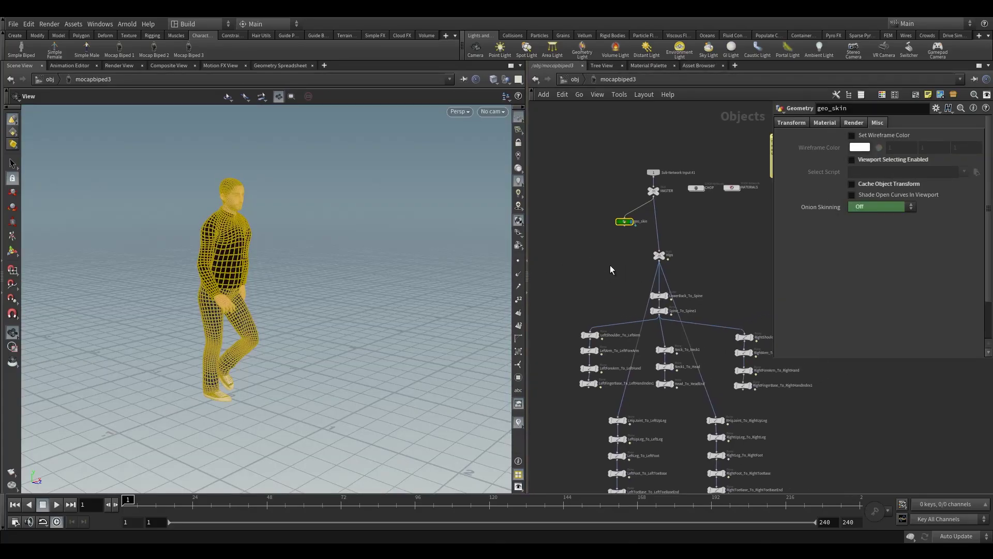
Examine the bone hierarchy inside mocapbiped3, down to the LeftToeBase_To_LeftToeBaseEnd bone
{"action": "middle_click_drag", "start_coordinate": [724, 267], "coordinate": [705, 188]}
{"action": "left_click_drag", "start_coordinate": [584, 165], "coordinate": [790, 519]}
{"action": "left_click", "coordinate": [589, 213]}
{"action": "middle_click_drag", "start_coordinate": [655, 388], "coordinate": [661, 372]}
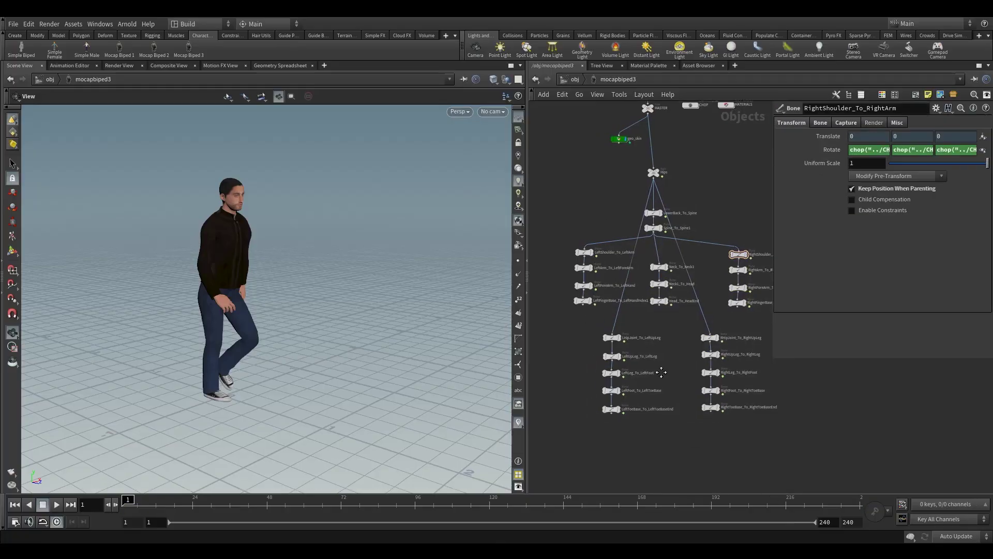
{"action": "scroll", "coordinate": [599, 397], "scroll_direction": "up", "scroll_amount": 3}
{"action": "left_click", "coordinate": [618, 416]}
{"action": "scroll", "coordinate": [586, 415], "scroll_direction": "up", "scroll_amount": 1}
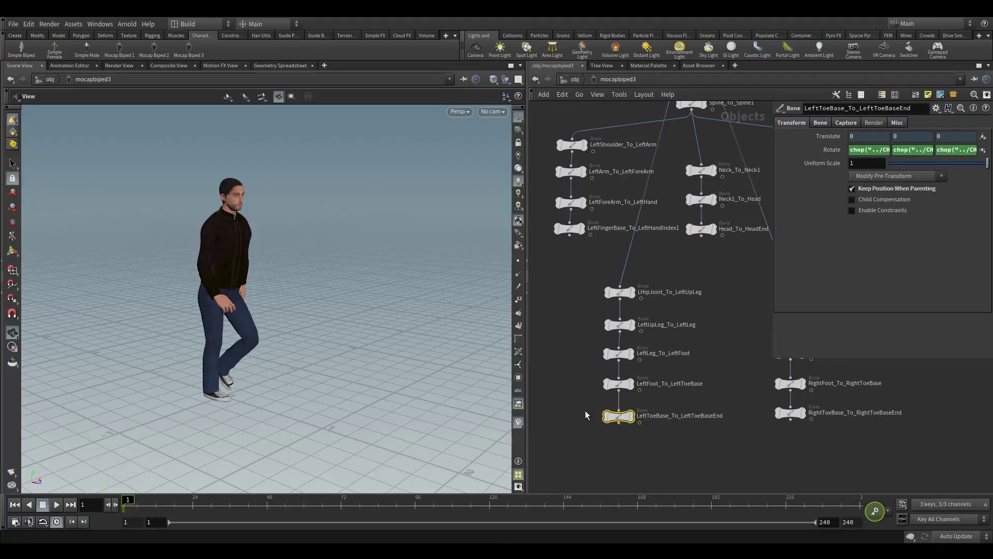
Display the five left leg bones, from LHipJoint_To_LeftUpLeg to LeftToeBase_To_LeftToeBaseEnd, and inspect them on the character
{"action": "left_click_drag", "start_coordinate": [528, 278], "coordinate": [606, 435]}
{"action": "scroll", "coordinate": [557, 299], "scroll_direction": "down", "scroll_amount": 3}
{"action": "left_click_drag", "start_coordinate": [259, 335], "coordinate": [259, 332]}
{"action": "right_click_drag", "start_coordinate": [230, 347], "coordinate": [373, 393]}
{"action": "left_click_drag", "start_coordinate": [589, 406], "coordinate": [529, 279]}
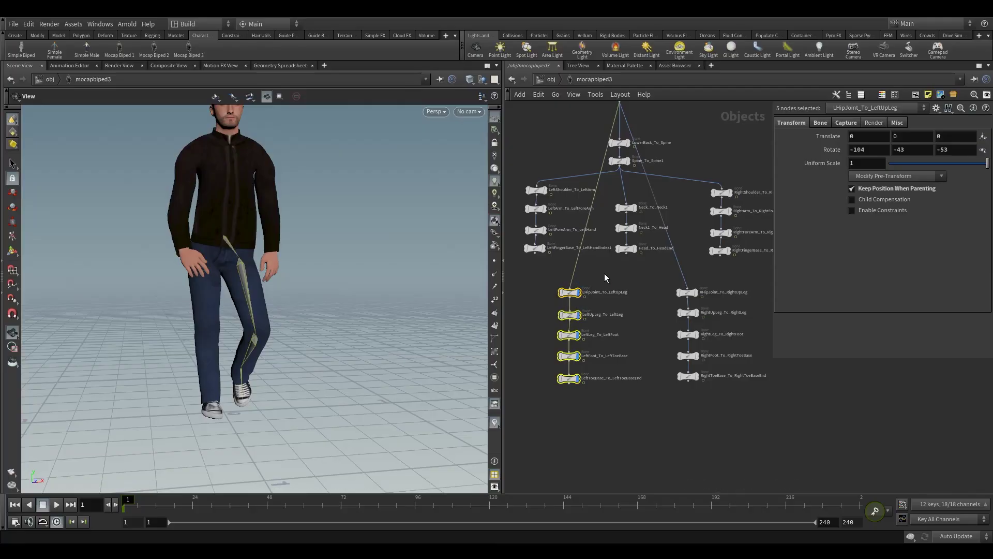
{"action": "left_click", "coordinate": [570, 293]}
{"action": "left_click_drag", "start_coordinate": [271, 359], "coordinate": [240, 345]}
{"action": "right_click_drag", "start_coordinate": [240, 345], "coordinate": [283, 383]}
{"action": "left_click_drag", "start_coordinate": [283, 384], "coordinate": [258, 313]}
{"action": "key", "text": "h"}
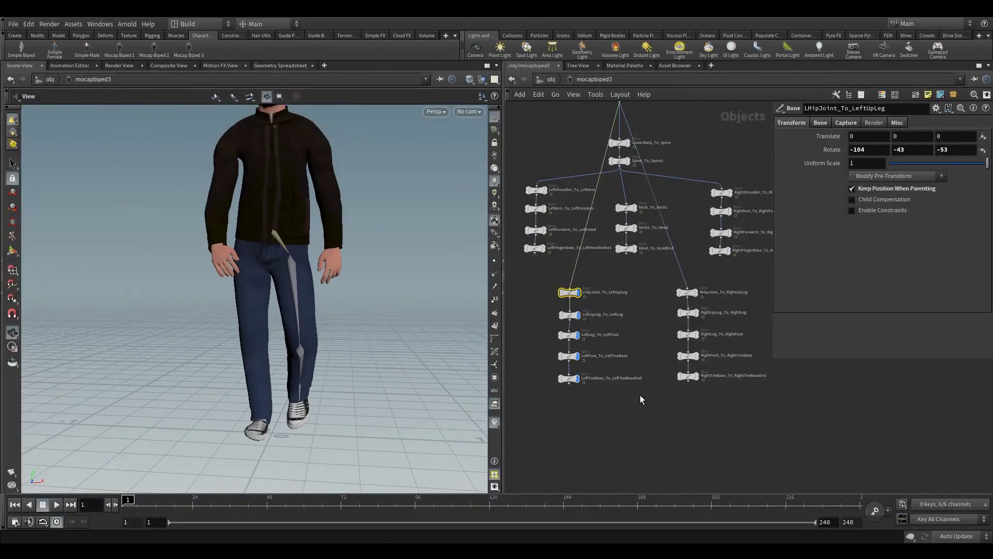
Display the five right leg bones, the Hips null and the two spine bones in the viewport
{"action": "left_click_drag", "start_coordinate": [719, 413], "coordinate": [685, 298]}
{"action": "left_click", "coordinate": [696, 293]}
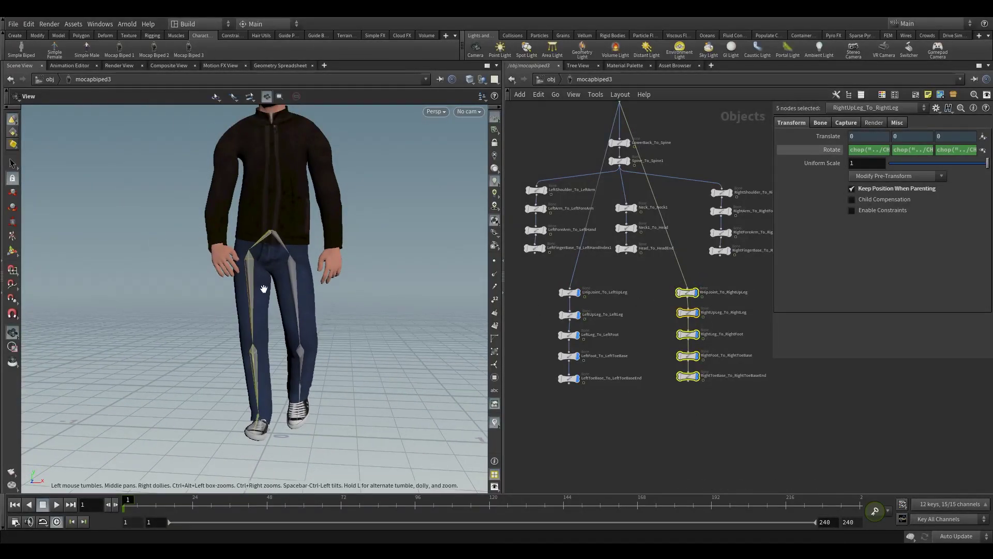
{"action": "middle_click_drag", "start_coordinate": [626, 271], "coordinate": [626, 354]}
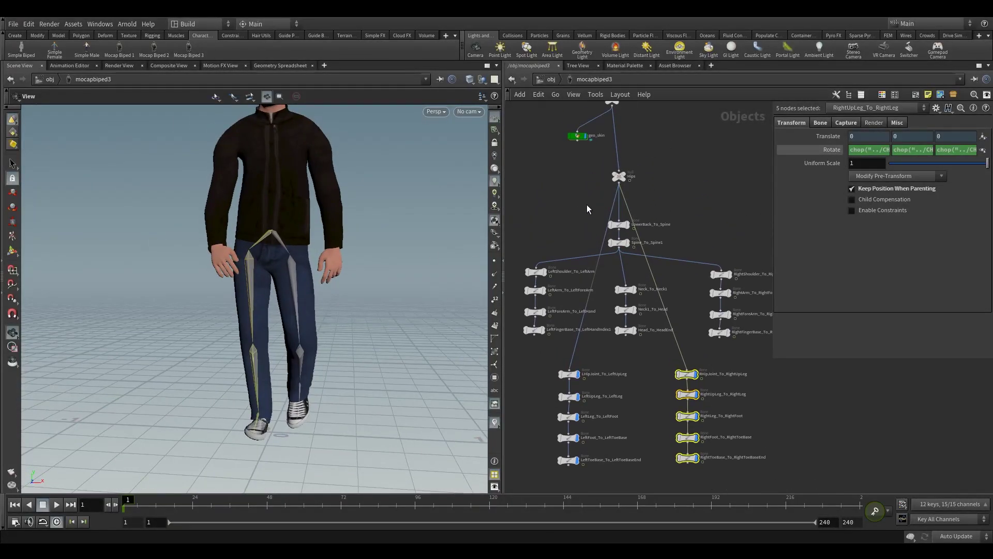
{"action": "left_click_drag", "start_coordinate": [595, 167], "coordinate": [644, 214]}
{"action": "left_click_drag", "start_coordinate": [650, 251], "coordinate": [648, 259]}
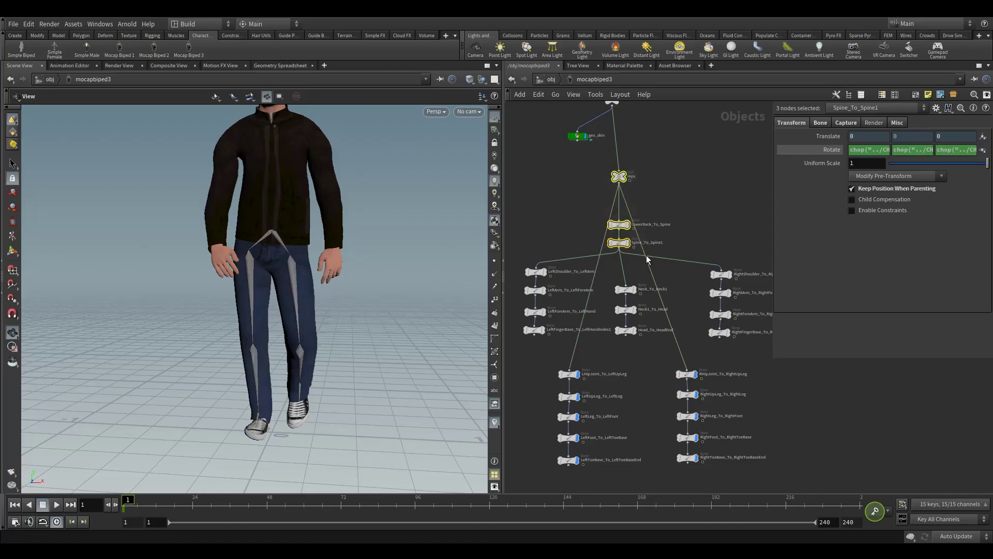
{"action": "left_click", "coordinate": [619, 177]}
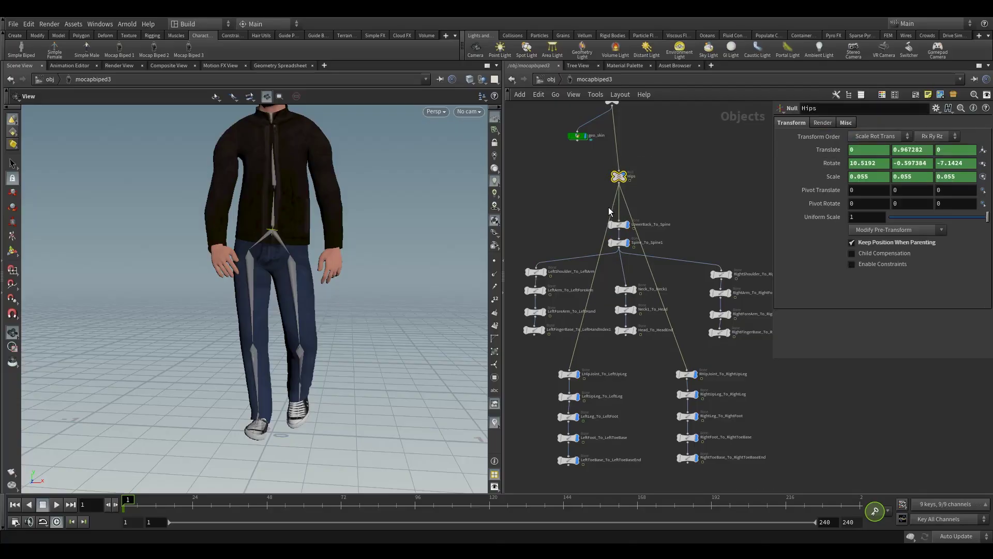
Display the neck and head bones, from Neck_To_Neck1 to Head_To_HeadEnd, in the viewport
{"action": "middle_click_drag", "start_coordinate": [578, 179], "coordinate": [595, 196]}
{"action": "left_click_drag", "start_coordinate": [608, 180], "coordinate": [628, 291]}
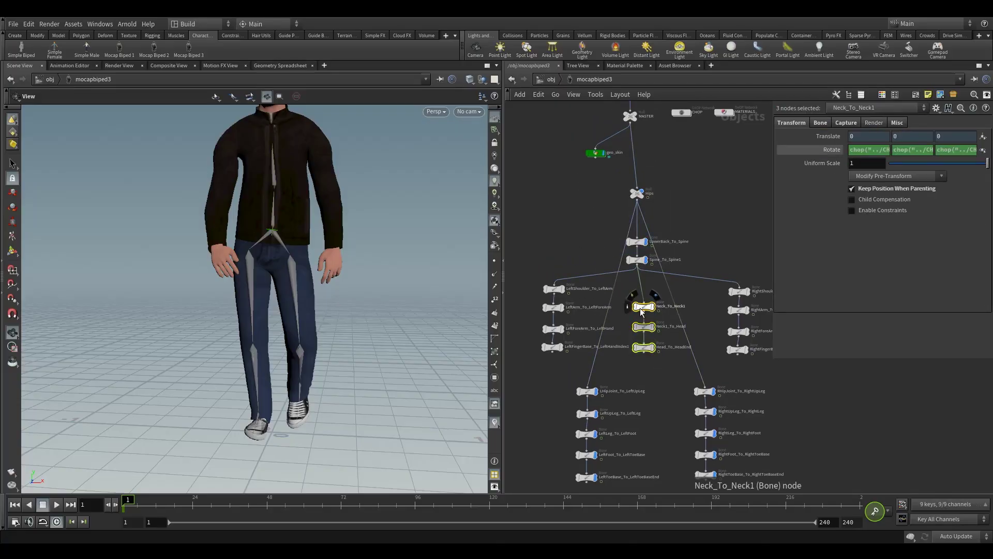
{"action": "left_click_drag", "start_coordinate": [290, 249], "coordinate": [393, 271]}
Display the left and right arm bones, from the shoulders to the finger bases, in the viewport
{"action": "left_click_drag", "start_coordinate": [536, 278], "coordinate": [573, 356]}
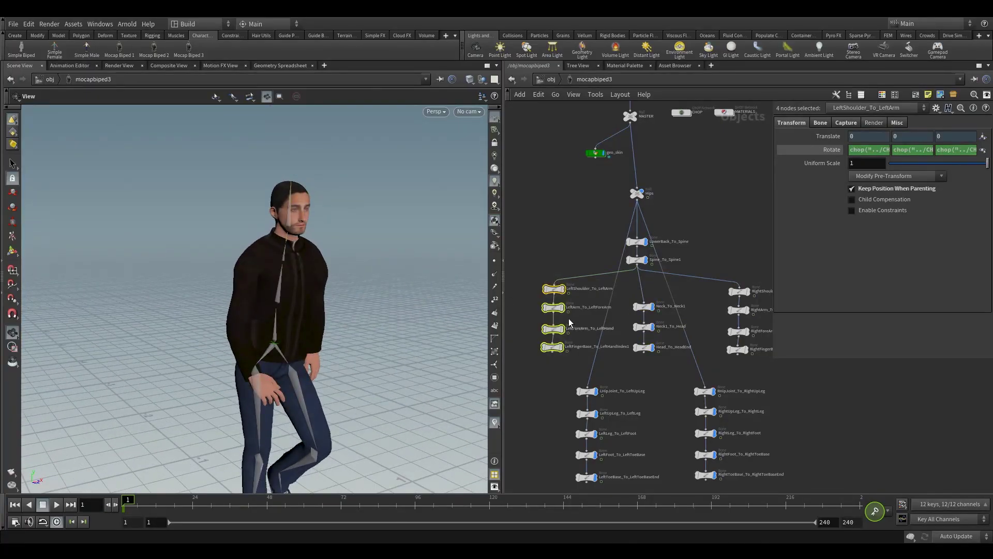
{"action": "left_click", "coordinate": [563, 278]}
{"action": "left_click_drag", "start_coordinate": [721, 264], "coordinate": [748, 352]}
{"action": "left_click", "coordinate": [750, 280]}
{"action": "left_click", "coordinate": [720, 237]}
Examine the character's displayed skeleton from several angles and review the whole bone network
{"action": "left_click_drag", "start_coordinate": [290, 277], "coordinate": [266, 281]}
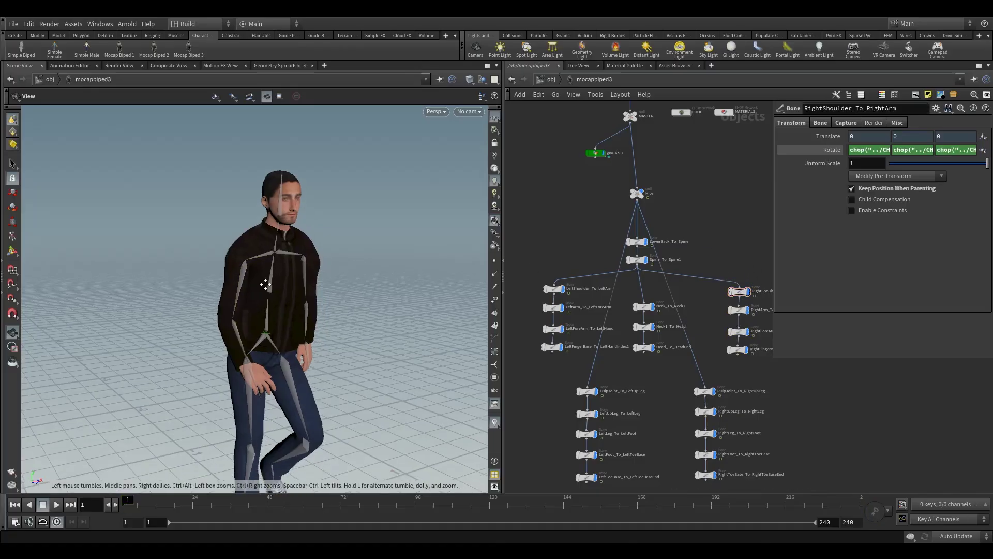
{"action": "middle_click_drag", "start_coordinate": [266, 281], "coordinate": [210, 225]}
{"action": "right_click_drag", "start_coordinate": [210, 225], "coordinate": [178, 302]}
{"action": "middle_click_drag", "start_coordinate": [539, 234], "coordinate": [578, 249]}
{"action": "scroll", "coordinate": [559, 240], "scroll_direction": "down", "scroll_amount": 2}
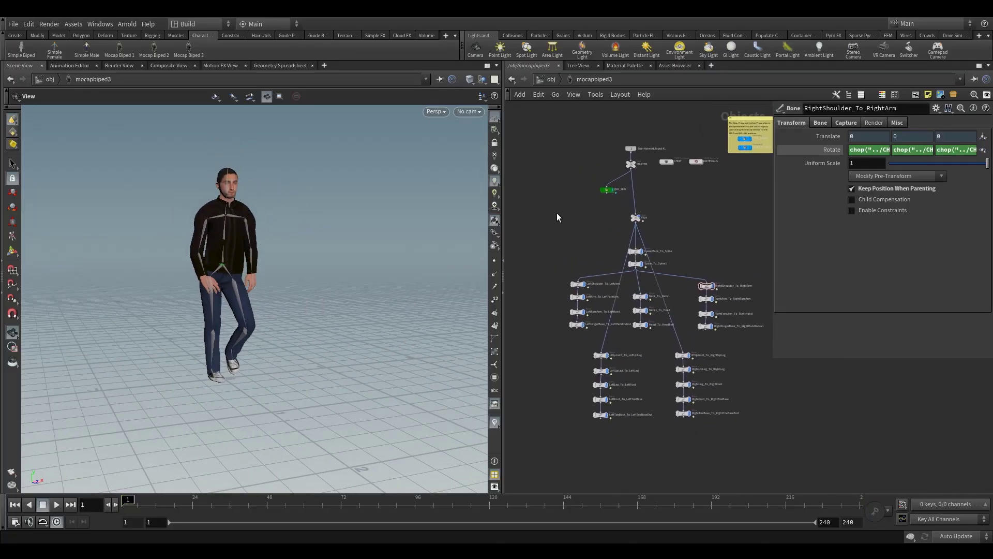
{"action": "left_click_drag", "start_coordinate": [196, 317], "coordinate": [191, 315]}
{"action": "right_click_drag", "start_coordinate": [191, 315], "coordinate": [221, 236]}
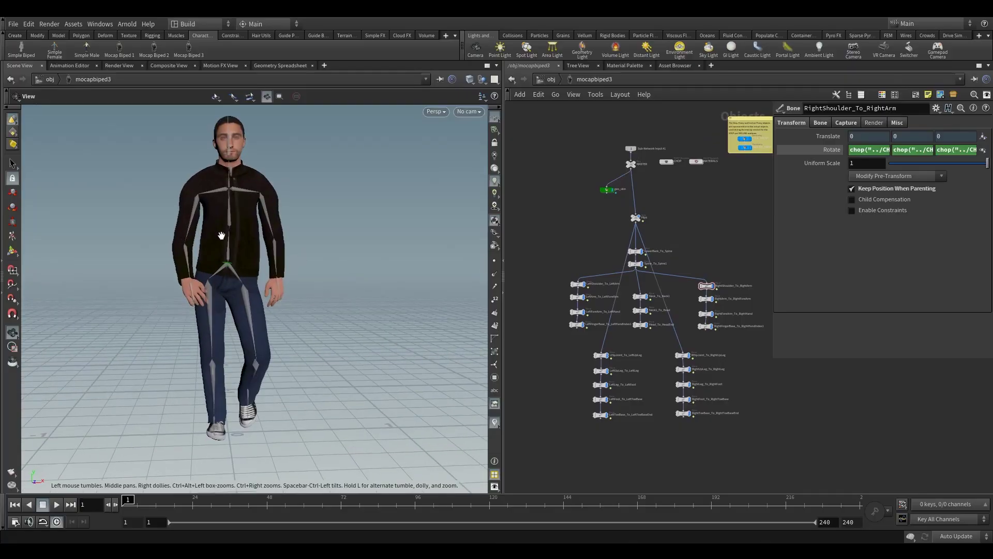
{"action": "mouse_move", "coordinate": [224, 240]}
{"action": "left_mouse_down"}
{"action": "mouse_move", "coordinate": [222, 226]}
{"action": "mouse_move", "coordinate": [217, 242]}
{"action": "left_mouse_up"}
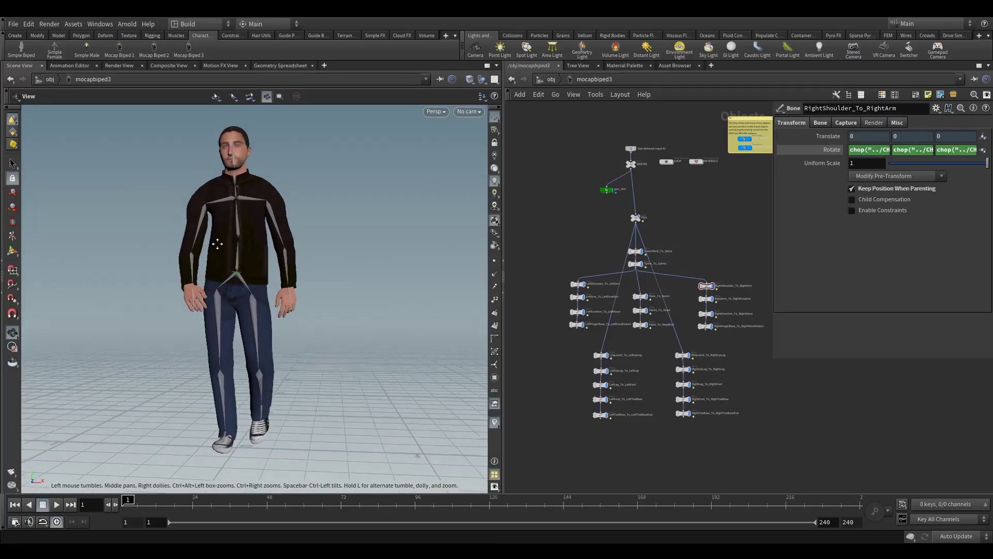
{"action": "right_click_drag", "start_coordinate": [217, 242], "coordinate": [328, 217]}
Select the LeftShoulder_To_LeftArm bone node in the network
{"action": "left_click", "coordinate": [578, 283]}
{"action": "scroll", "coordinate": [569, 265], "scroll_direction": "up", "scroll_amount": 4}
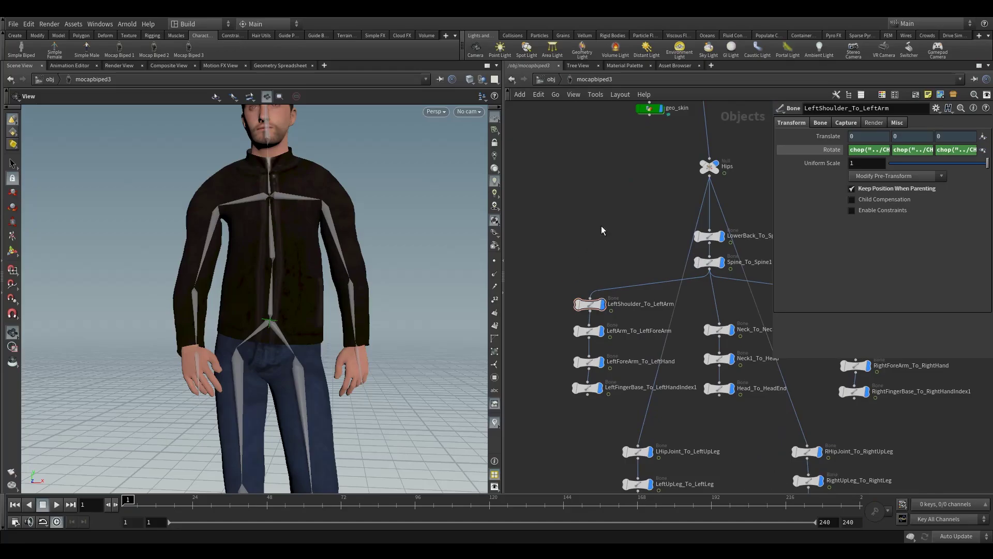
{"action": "middle_click_drag", "start_coordinate": [648, 176], "coordinate": [618, 163]}
{"action": "key", "text": "Tab"}
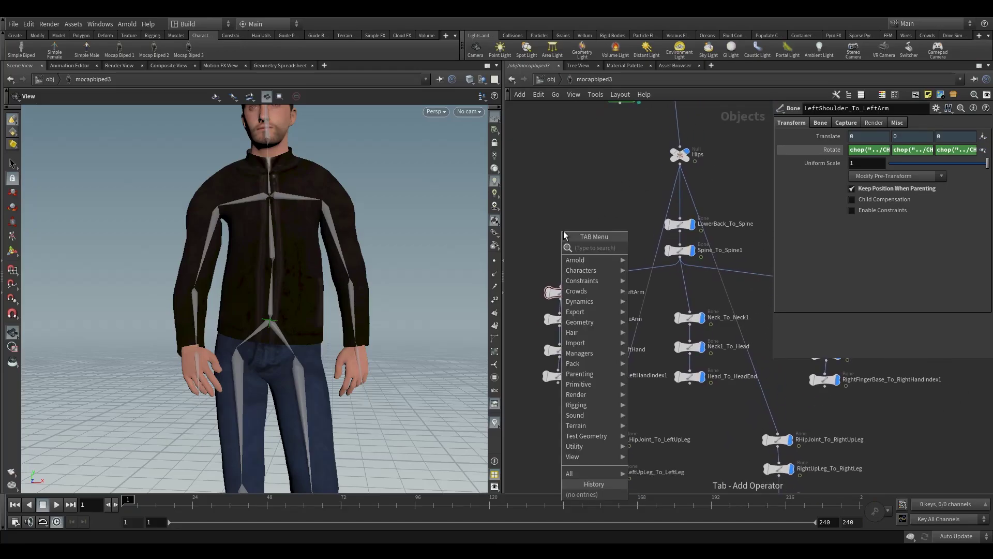
{"action": "type", "text": "nu"}
{"action": "key", "text": "BackSpace"}
{"action": "key", "text": "BackSpace"}
{"action": "key", "text": "Escape"}
{"action": "key", "text": "u"}
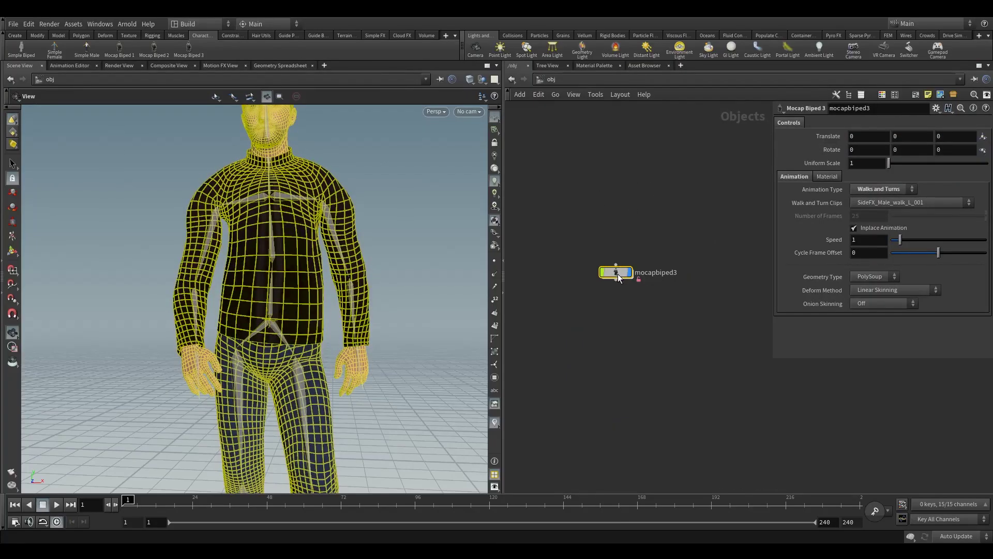
{"action": "key", "text": "i"}
Add a Null node between the Spine_To_Spine1 and LeftShoulder_To_LeftArm bones
{"action": "key", "text": "Tab"}
{"action": "type", "text": "null"}
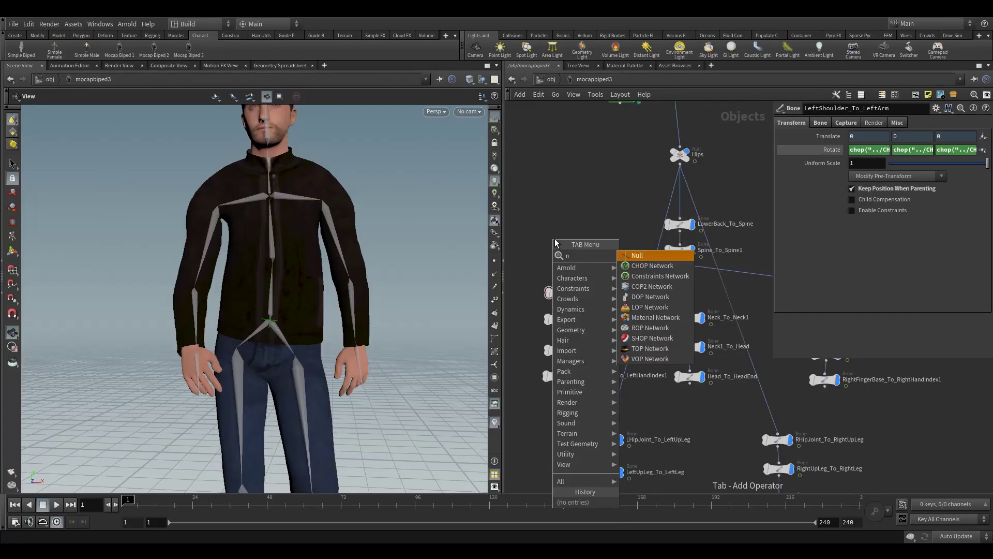
{"action": "key", "text": "Return"}
{"action": "left_click", "coordinate": [586, 255]}
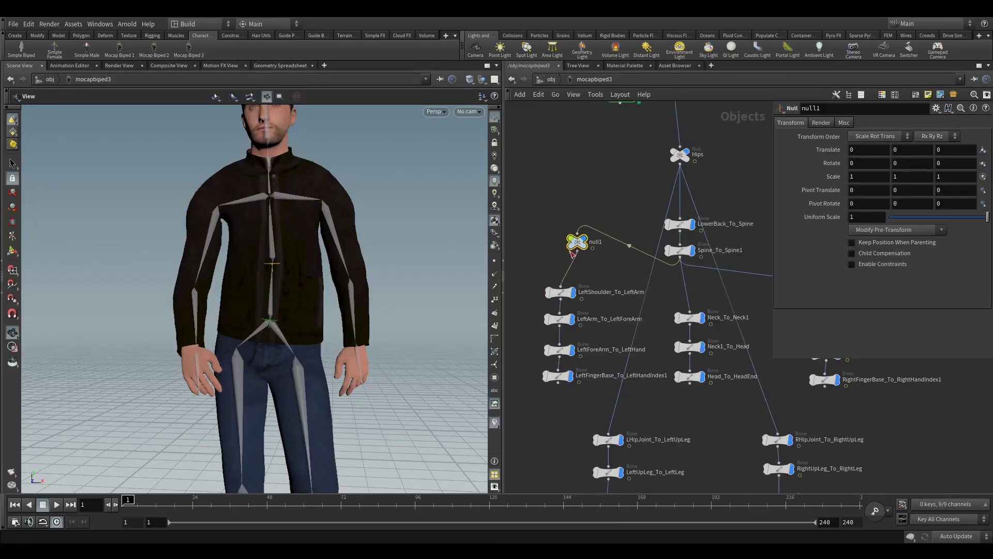
Rotate the null above the left arm to about -16.25 degrees around Y, and delete the null
{"action": "left_click", "coordinate": [12, 251]}
{"action": "left_click_drag", "start_coordinate": [244, 218], "coordinate": [281, 222]}
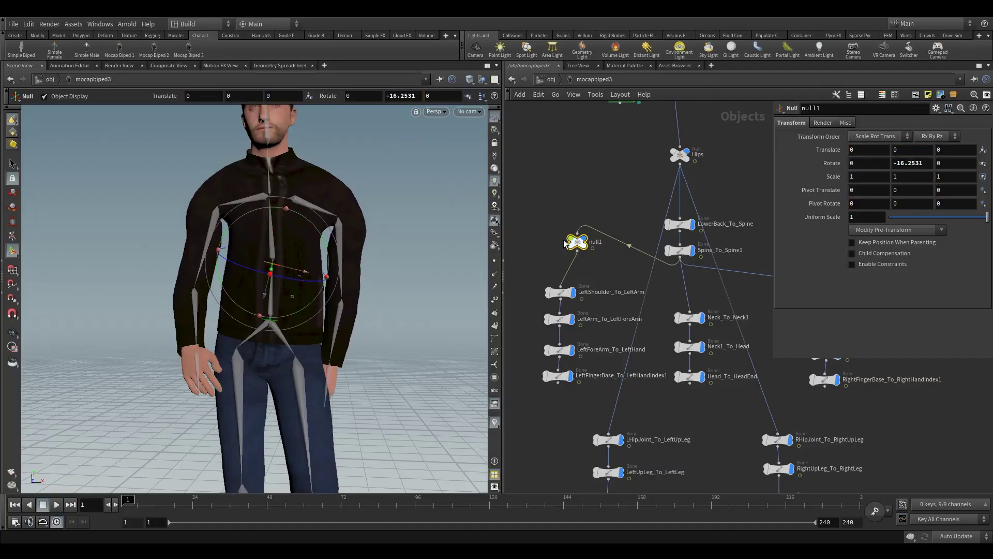
{"action": "key", "text": "Delete"}
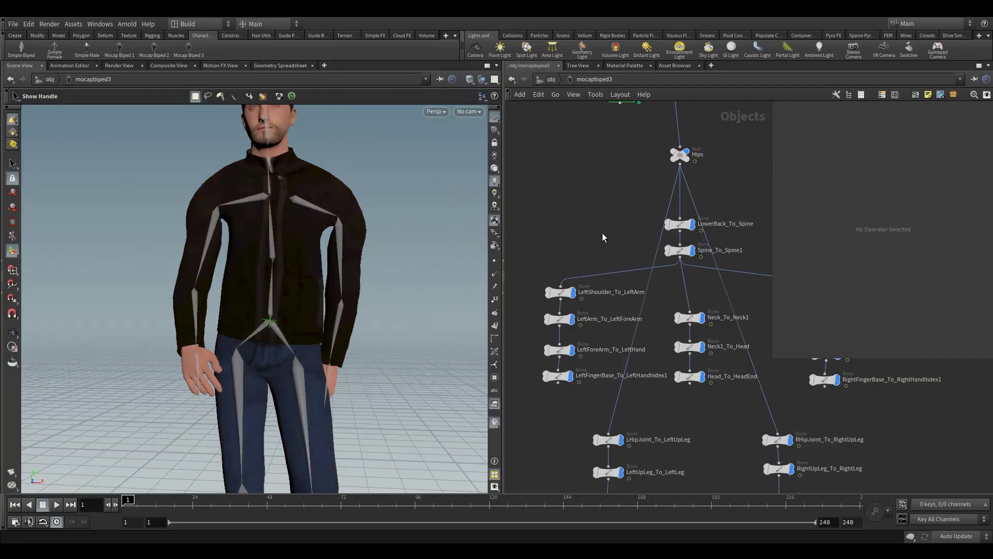
Open the geometry network inside the geo_skin node of the character rig
{"action": "scroll", "coordinate": [586, 260], "scroll_direction": "down", "scroll_amount": 5}
{"action": "left_click_drag", "start_coordinate": [598, 209], "coordinate": [573, 247]}
{"action": "scroll", "coordinate": [580, 256], "scroll_direction": "down", "scroll_amount": 3}
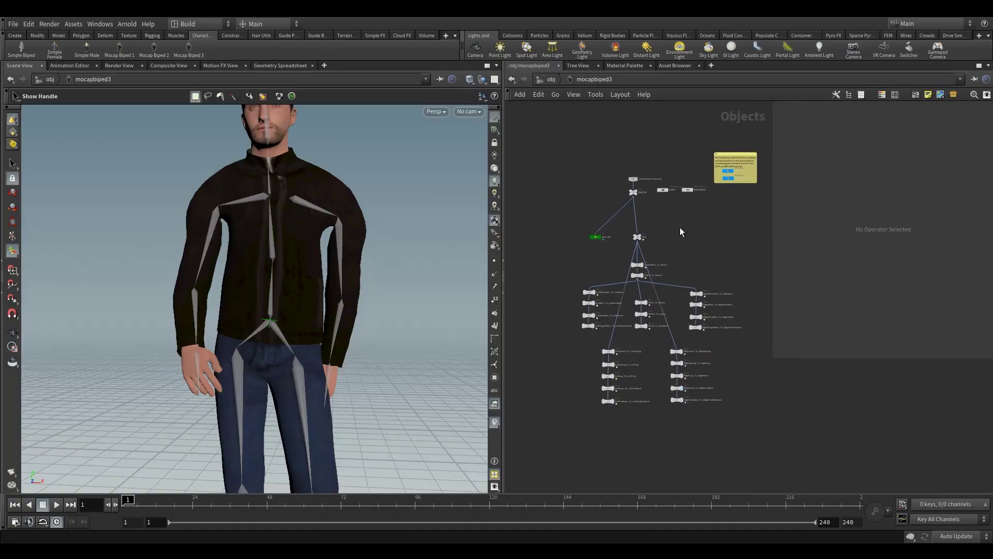
{"action": "scroll", "coordinate": [680, 227], "scroll_direction": "up", "scroll_amount": 4}
{"action": "left_click_drag", "start_coordinate": [533, 211], "coordinate": [601, 290]}
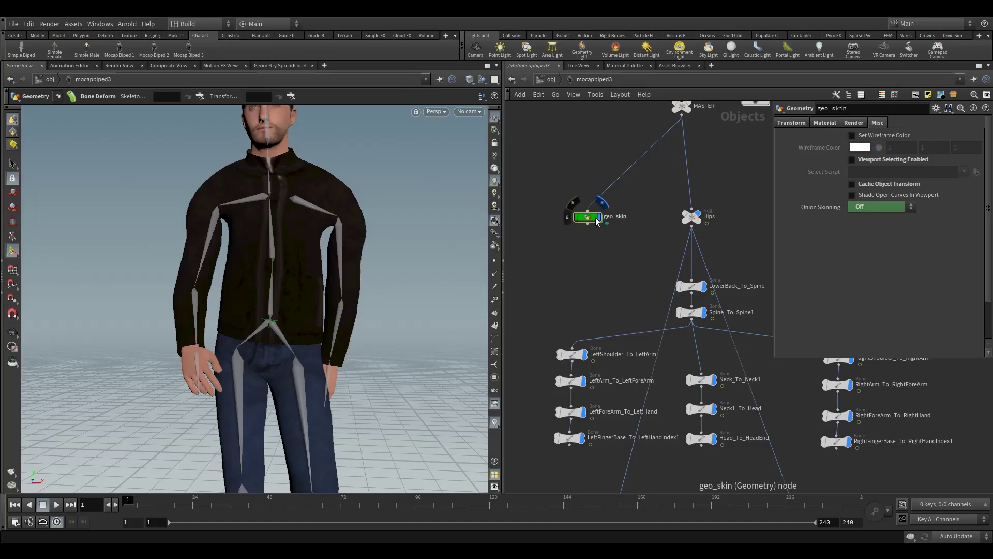
{"action": "double_click", "coordinate": [590, 217]}
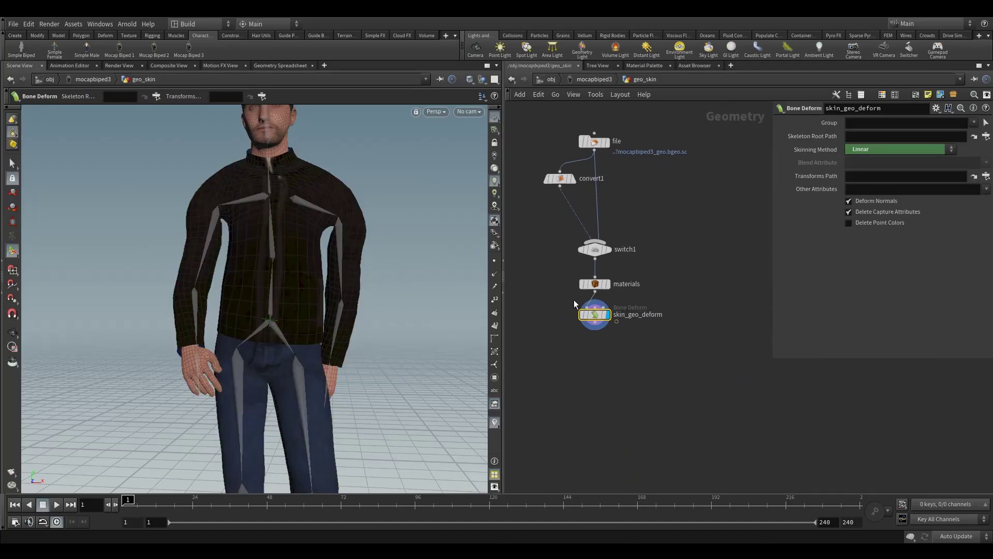
Move the skin_geo_deform node lower and display the materials node to view the undeformed character
{"action": "left_click_drag", "start_coordinate": [594, 315], "coordinate": [594, 372]}
{"action": "left_click_drag", "start_coordinate": [693, 345], "coordinate": [552, 414]}
{"action": "left_click", "coordinate": [595, 284]}
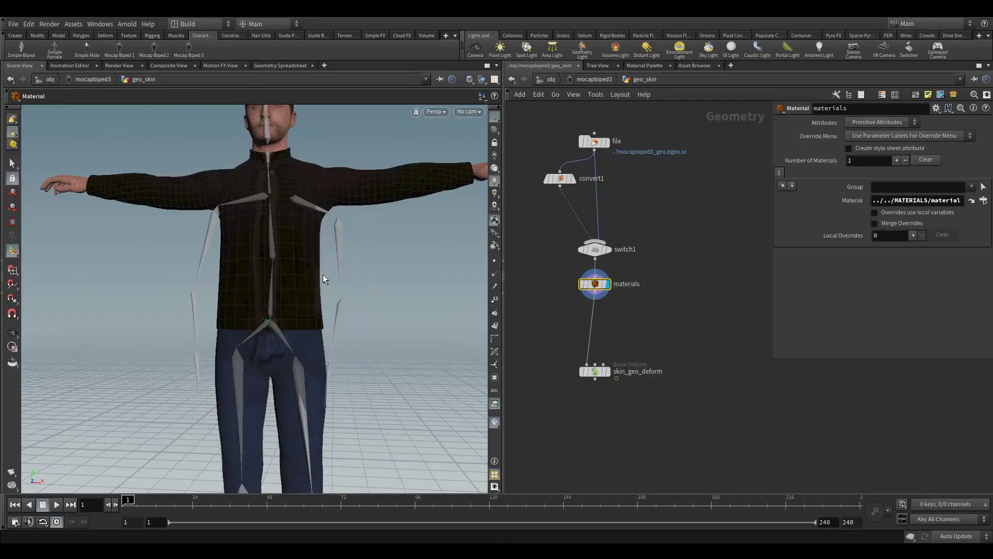
{"action": "right_click_drag", "start_coordinate": [321, 184], "coordinate": [247, 242], "text": "alt"}
{"action": "middle_click_drag", "start_coordinate": [248, 242], "coordinate": [254, 290], "text": "alt"}
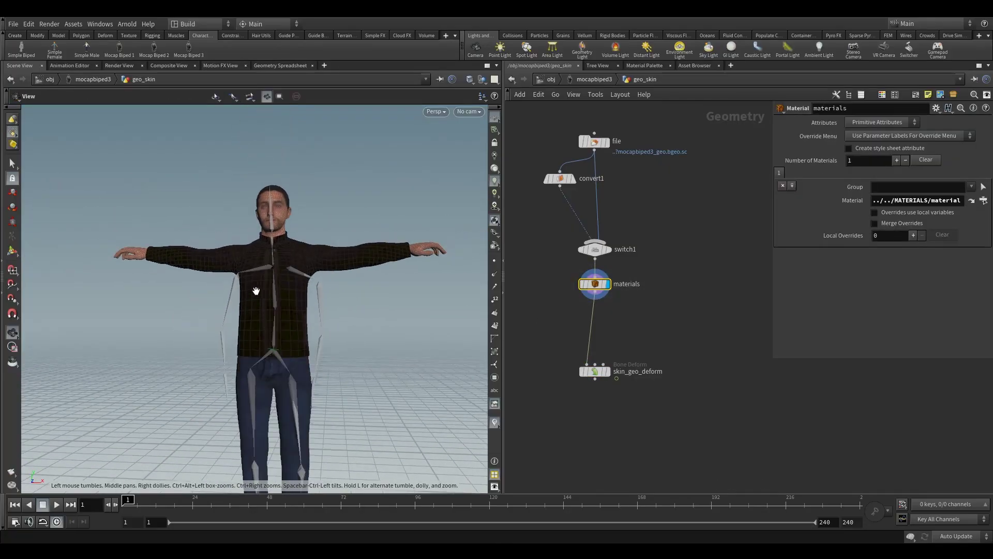
{"action": "left_click_drag", "start_coordinate": [255, 290], "coordinate": [317, 301], "text": "alt"}
Insert a PolyReduce node between the materials and skin_geo_deform nodes
{"action": "key", "text": "Tab"}
{"action": "type", "text": "po"}
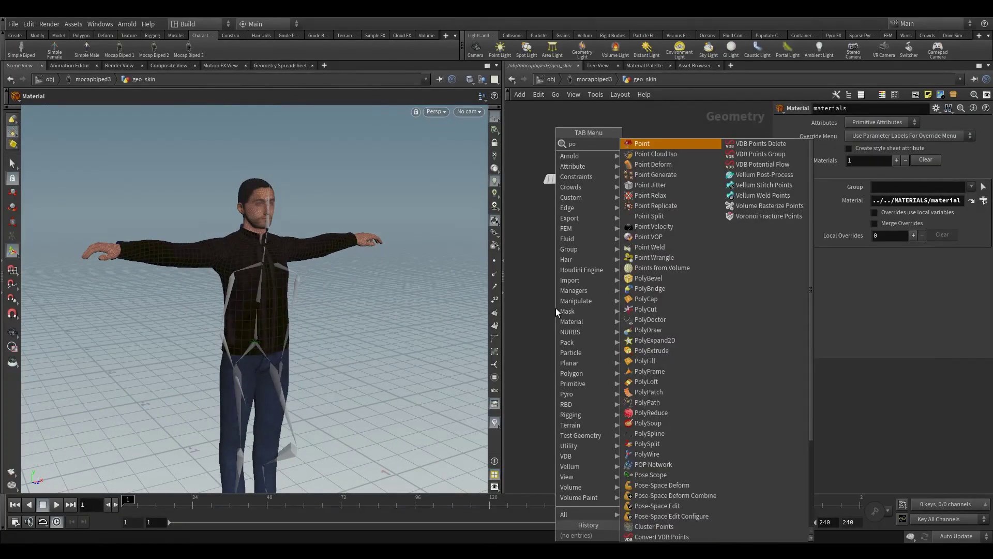
{"action": "type", "text": "lyr"}
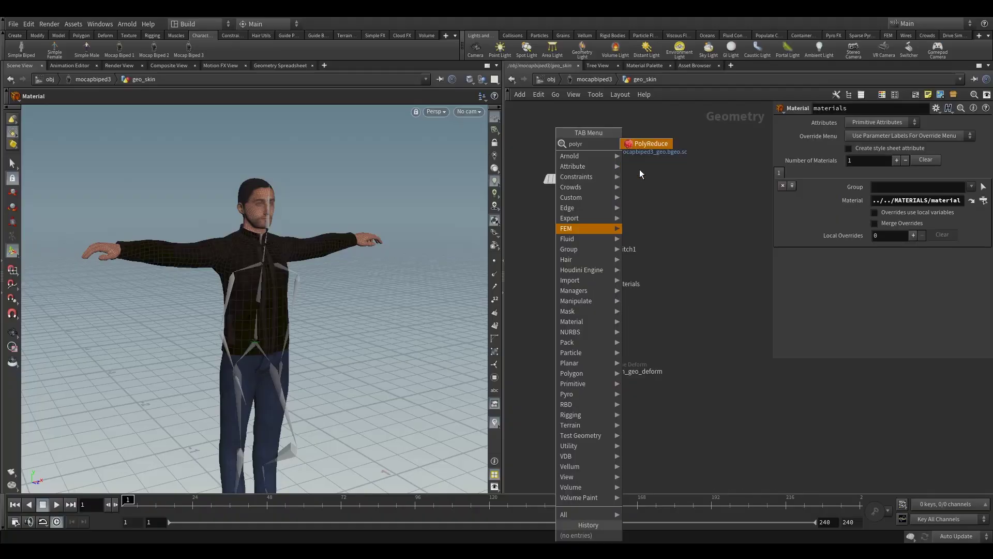
{"action": "left_click", "coordinate": [646, 144]}
{"action": "left_click", "coordinate": [593, 322]}
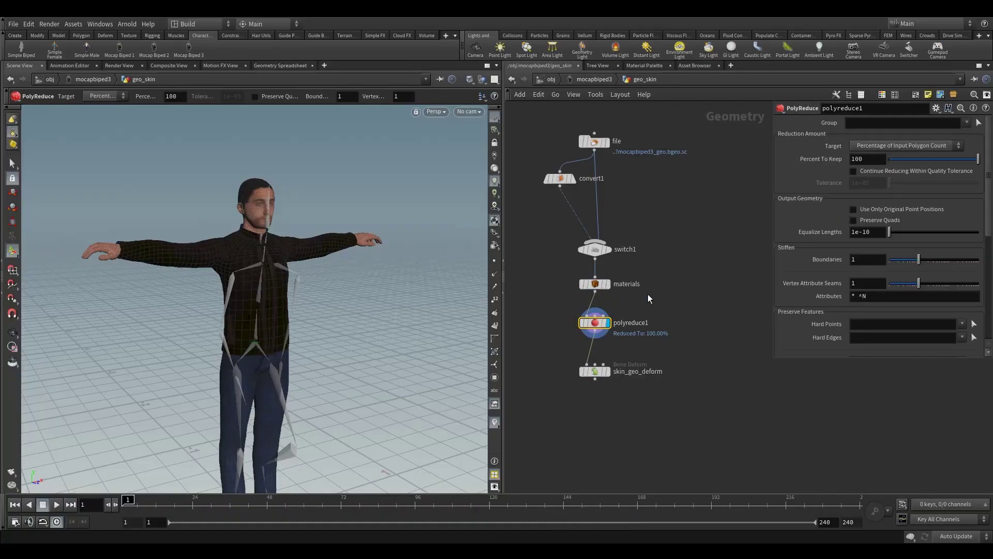
Try a PolyReduce Percent To Keep of 62.8 and 22.7, and delete the PolyReduce node
{"action": "left_click", "coordinate": [945, 160]}
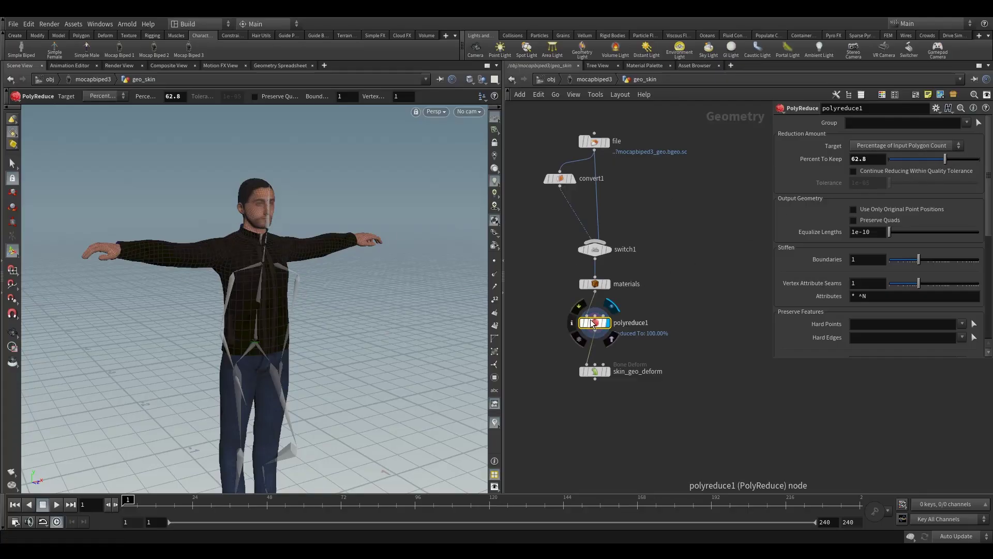
{"action": "left_click", "coordinate": [919, 160]}
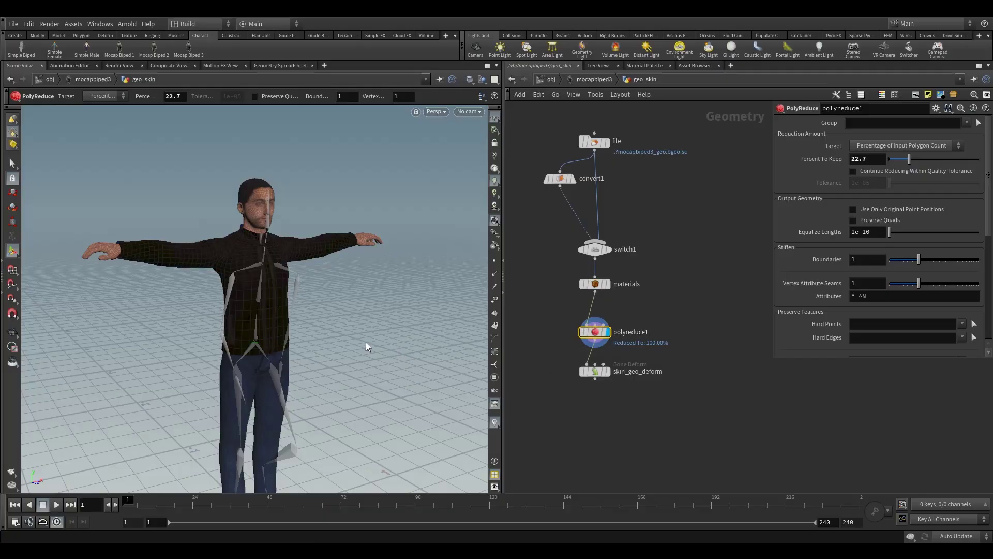
{"action": "mouse_move", "coordinate": [290, 355]}
{"action": "left_mouse_down", "text": "alt"}
{"action": "mouse_move", "coordinate": [256, 346]}
{"action": "mouse_move", "coordinate": [279, 339]}
{"action": "left_mouse_up", "text": "alt"}
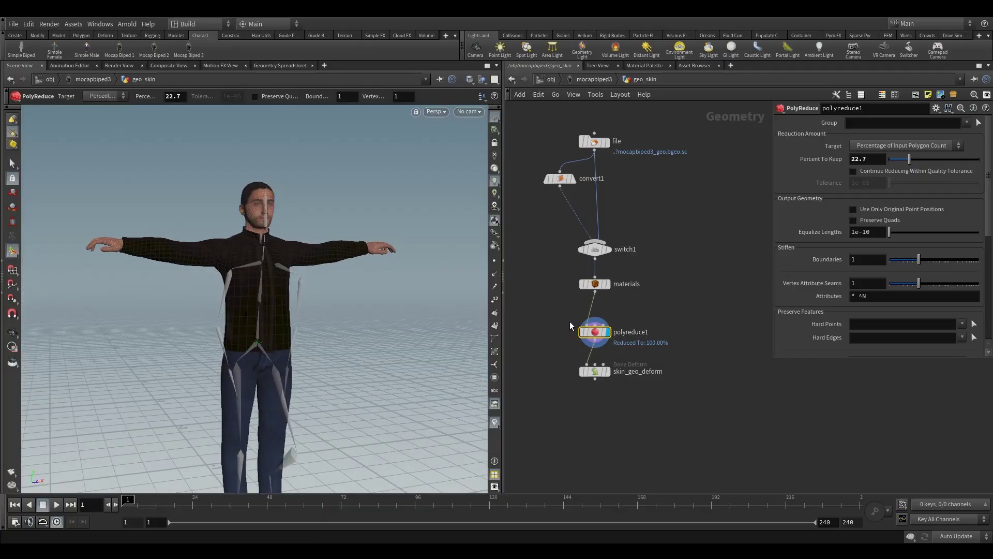
{"action": "key", "text": "Delete"}
Hide all the bones of the mocapbiped3 rig in the viewport
{"action": "left_click", "coordinate": [580, 80]}
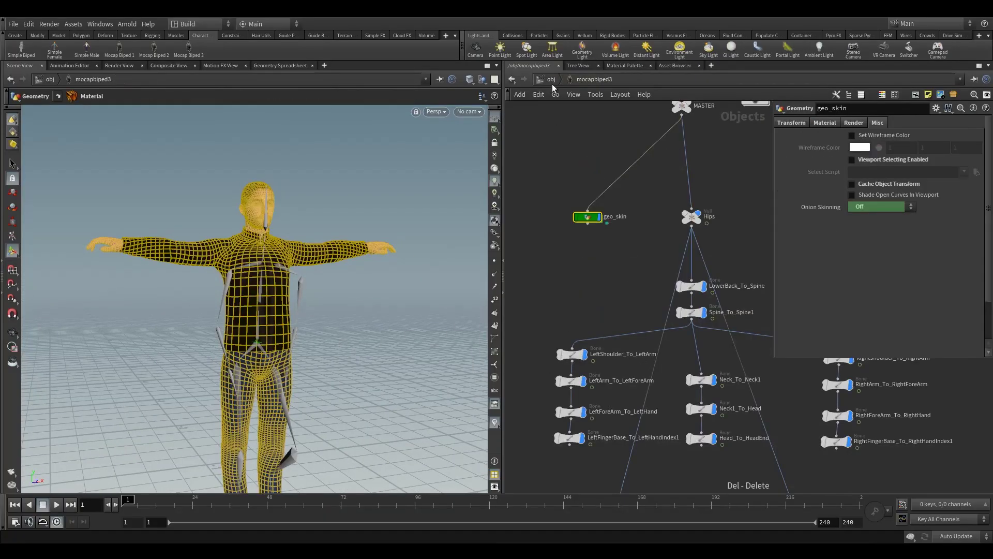
{"action": "key", "text": "u"}
{"action": "left_click", "coordinate": [629, 304]}
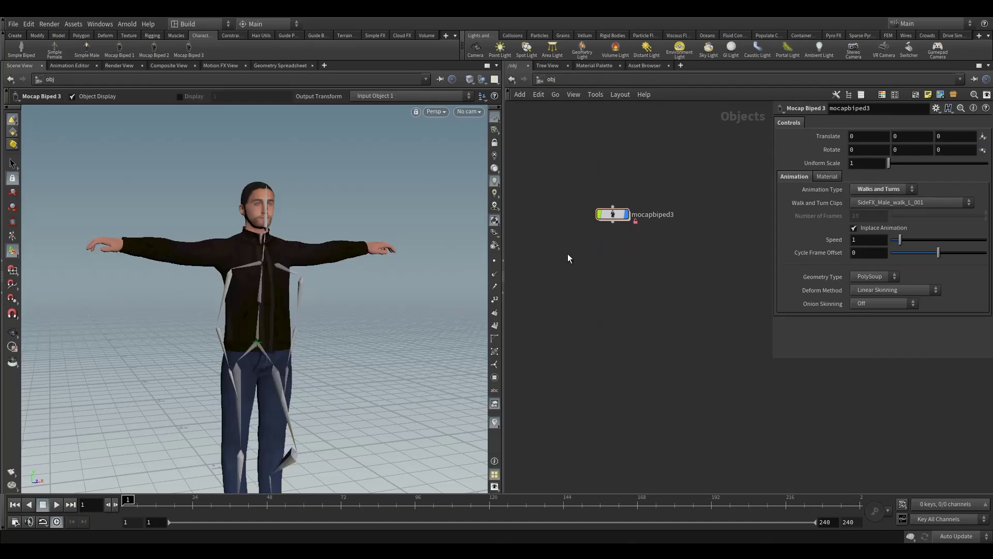
{"action": "left_click", "coordinate": [612, 214]}
{"action": "double_click", "coordinate": [613, 214]}
{"action": "key", "text": "h"}
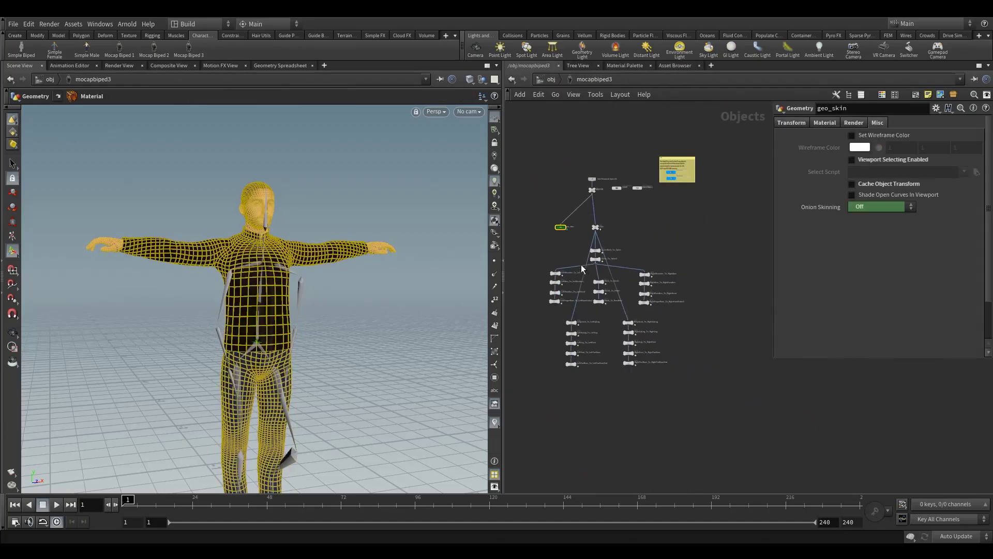
{"action": "left_click_drag", "start_coordinate": [694, 431], "coordinate": [518, 214]}
{"action": "scroll", "coordinate": [609, 234], "scroll_direction": "up", "scroll_amount": 5}
{"action": "left_click", "coordinate": [661, 195]}
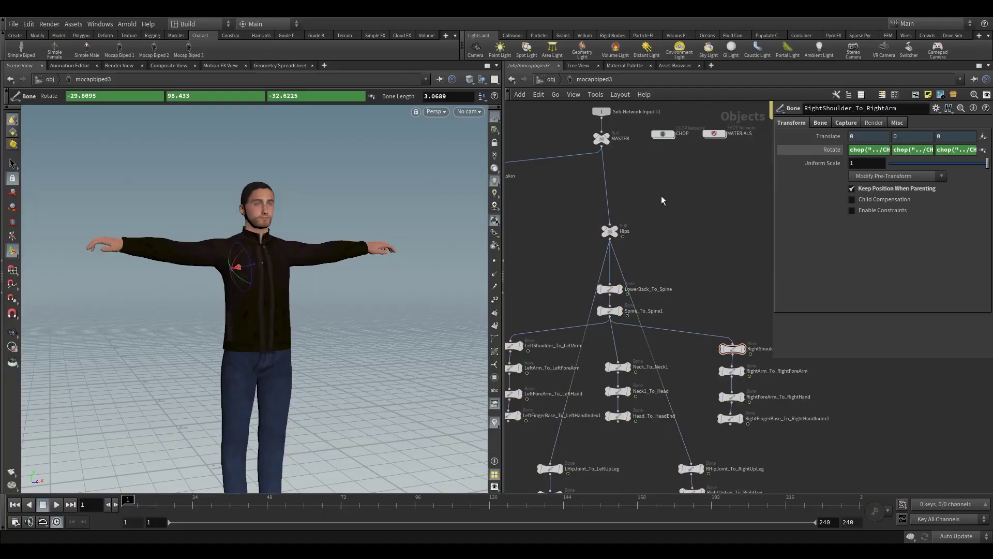
Select the CHOP network in the rig, and return to the object level to view the full character
{"action": "middle_click_drag", "start_coordinate": [660, 195], "coordinate": [651, 286]}
{"action": "left_click", "coordinate": [640, 233]}
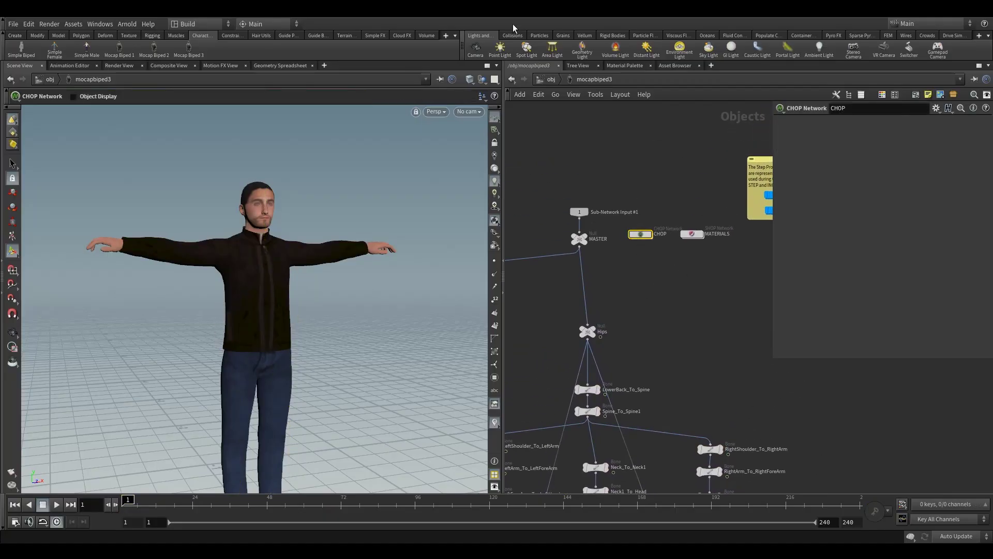
{"action": "left_click", "coordinate": [550, 78]}
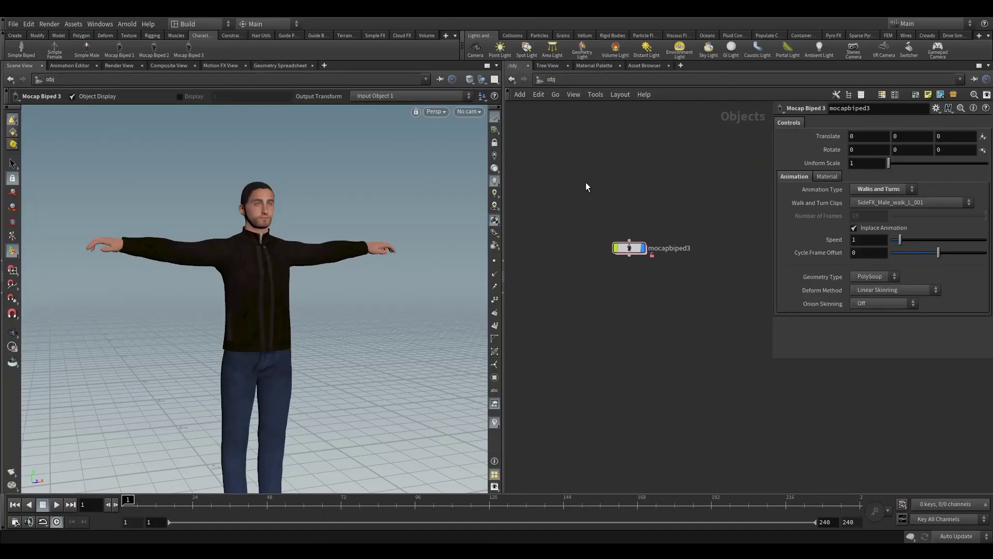
{"action": "left_click", "coordinate": [295, 228]}
{"action": "left_click", "coordinate": [555, 292]}
{"action": "left_click_drag", "start_coordinate": [268, 299], "coordinate": [258, 311], "text": "alt"}
{"action": "middle_click_drag", "start_coordinate": [258, 311], "coordinate": [272, 251], "text": "alt"}
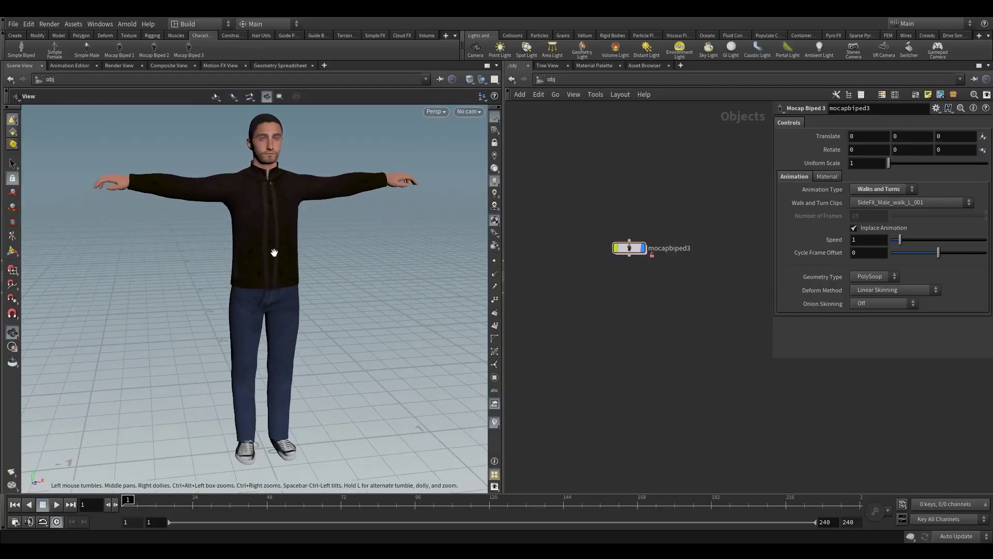
{"action": "scroll", "coordinate": [273, 250], "scroll_direction": "down", "scroll_amount": 2}
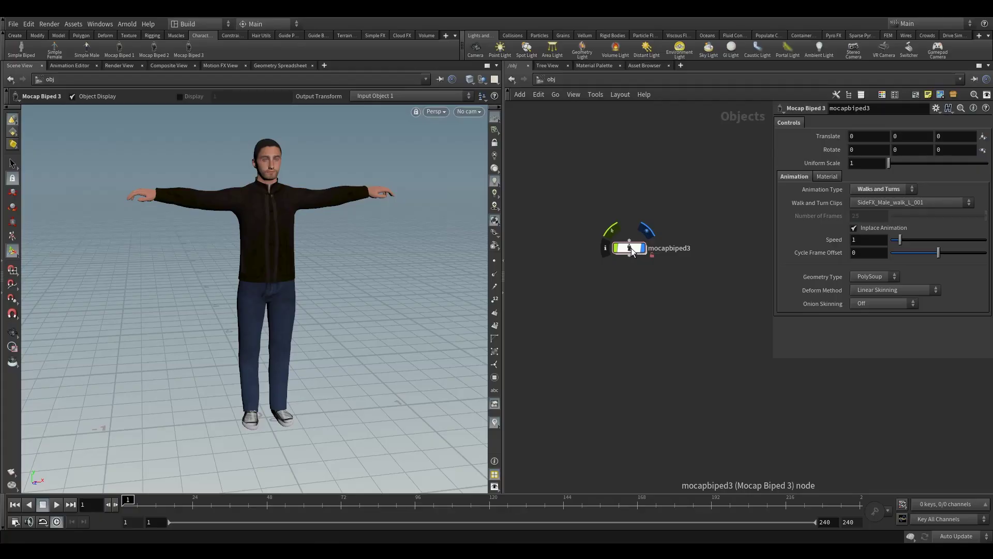
Display the skin_geo_deform node inside geo_skin, and return to the object level
{"action": "double_click", "coordinate": [632, 251]}
{"action": "double_click", "coordinate": [593, 236]}
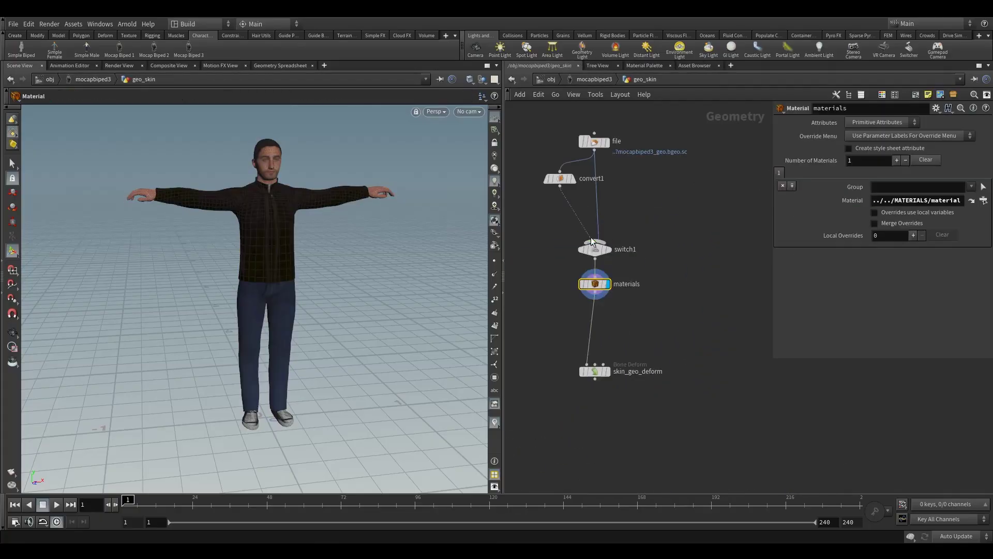
{"action": "left_click", "coordinate": [612, 357]}
{"action": "left_click", "coordinate": [595, 371]}
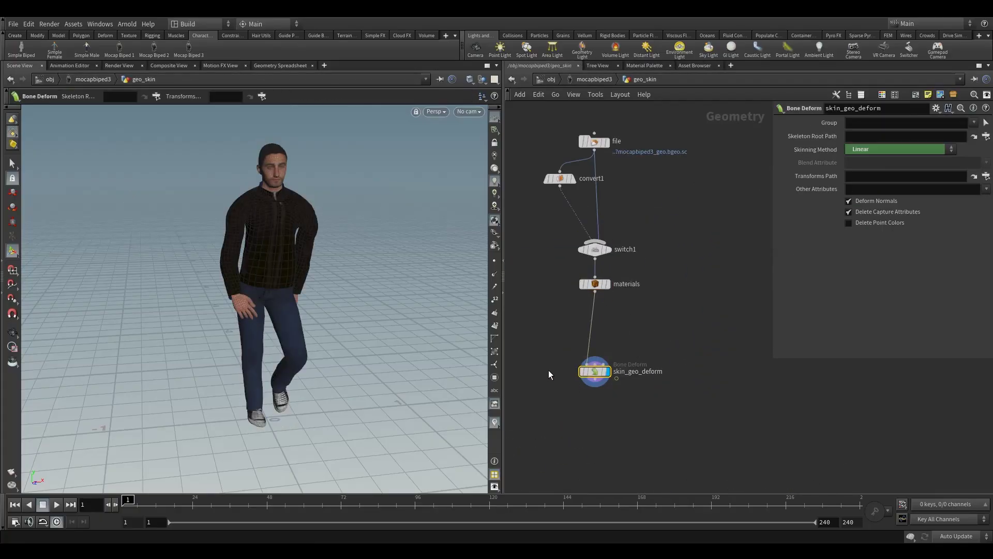
{"action": "left_click", "coordinate": [592, 80]}
{"action": "left_click", "coordinate": [550, 79]}
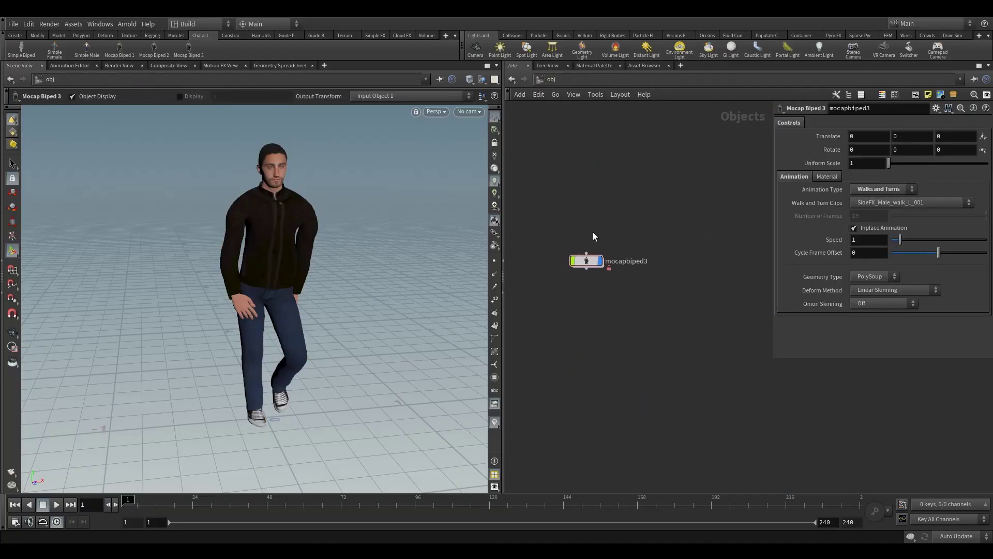
Turn off Inplace Animation for mocapbiped3 and view the character from the side
{"action": "left_click", "coordinate": [854, 228]}
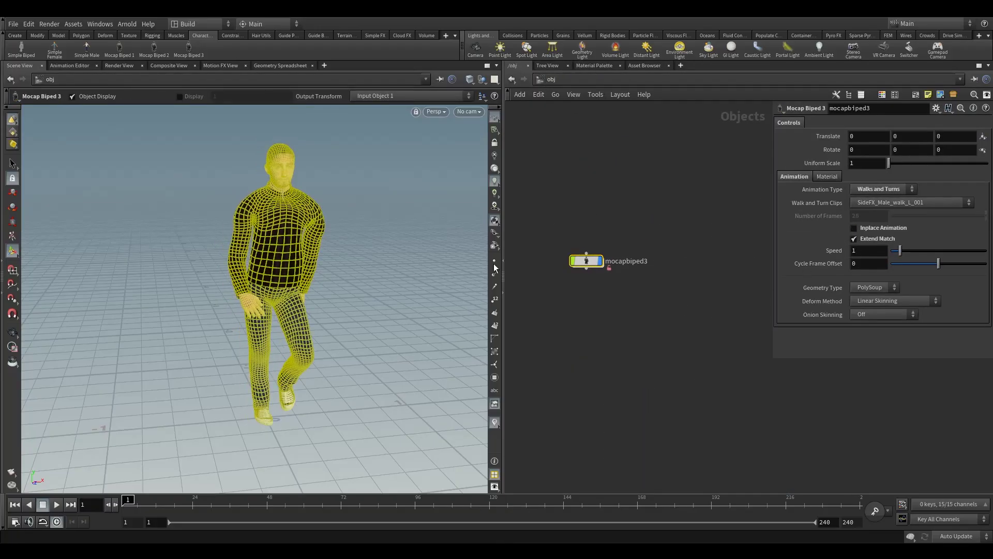
{"action": "key", "text": "Escape"}
{"action": "left_click_drag", "start_coordinate": [402, 328], "coordinate": [256, 321]}
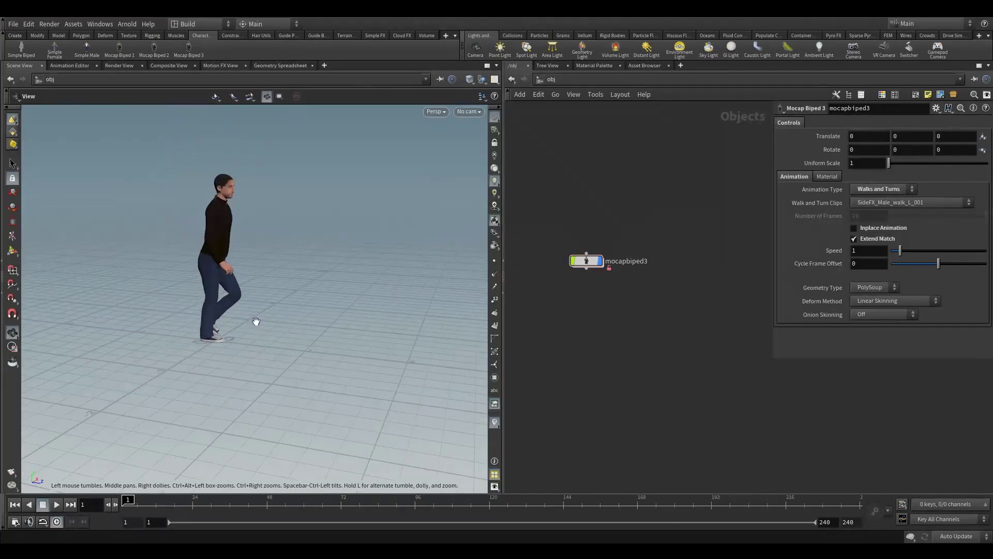
{"action": "key", "text": "Return"}
Scrub the timeline near frame 1 to check the character's walk
{"action": "mouse_move", "coordinate": [128, 496]}
{"action": "left_mouse_down"}
{"action": "mouse_move", "coordinate": [238, 499]}
{"action": "mouse_move", "coordinate": [128, 500]}
{"action": "left_mouse_up"}
{"action": "left_click_drag", "start_coordinate": [550, 199], "coordinate": [607, 294]}
{"action": "middle_click_drag", "start_coordinate": [607, 295], "coordinate": [665, 269]}
{"action": "left_click_drag", "start_coordinate": [558, 271], "coordinate": [583, 291]}
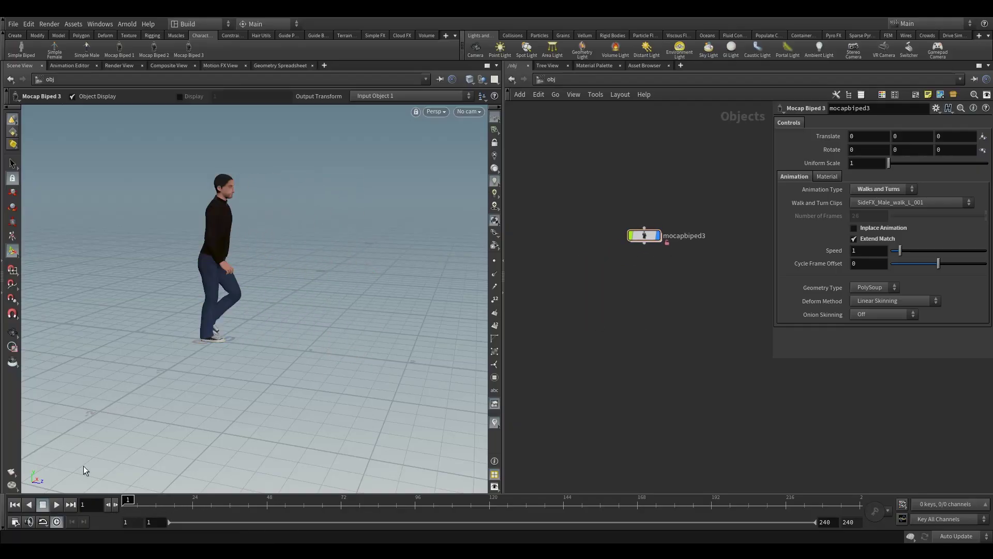
{"action": "mouse_move", "coordinate": [122, 498]}
{"action": "left_mouse_down"}
{"action": "mouse_move", "coordinate": [171, 499]}
{"action": "mouse_move", "coordinate": [128, 500]}
{"action": "left_mouse_up"}
Select the mocapbiped3 node and start creating a crowd agent from its character rig
{"action": "left_click_drag", "start_coordinate": [585, 277], "coordinate": [661, 191]}
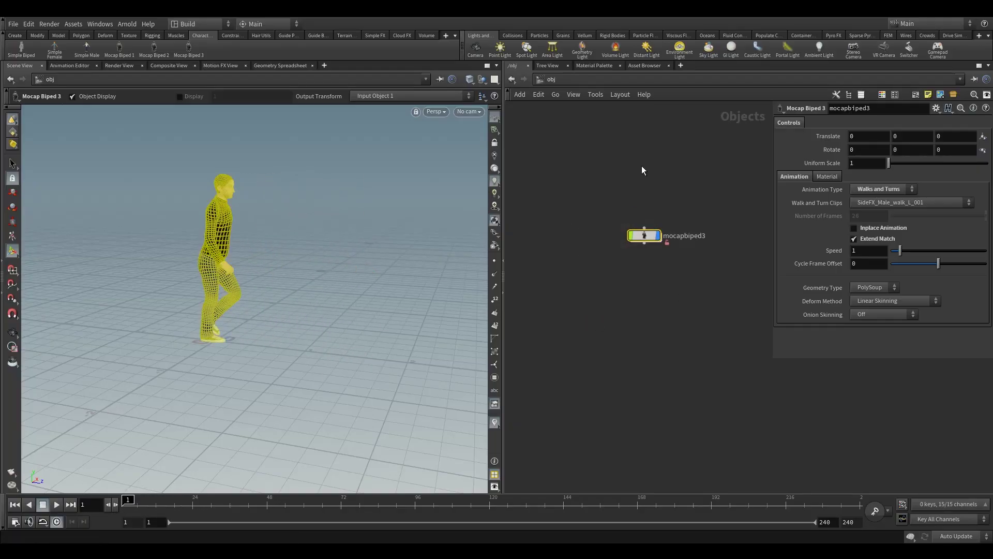
{"action": "middle_click_drag", "start_coordinate": [665, 159], "coordinate": [636, 194]}
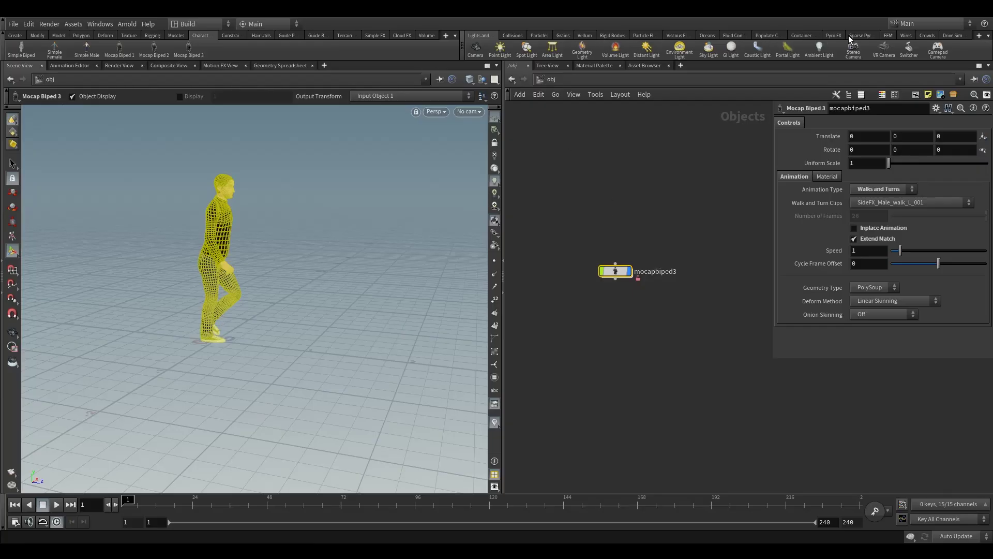
{"action": "left_click", "coordinate": [925, 35]}
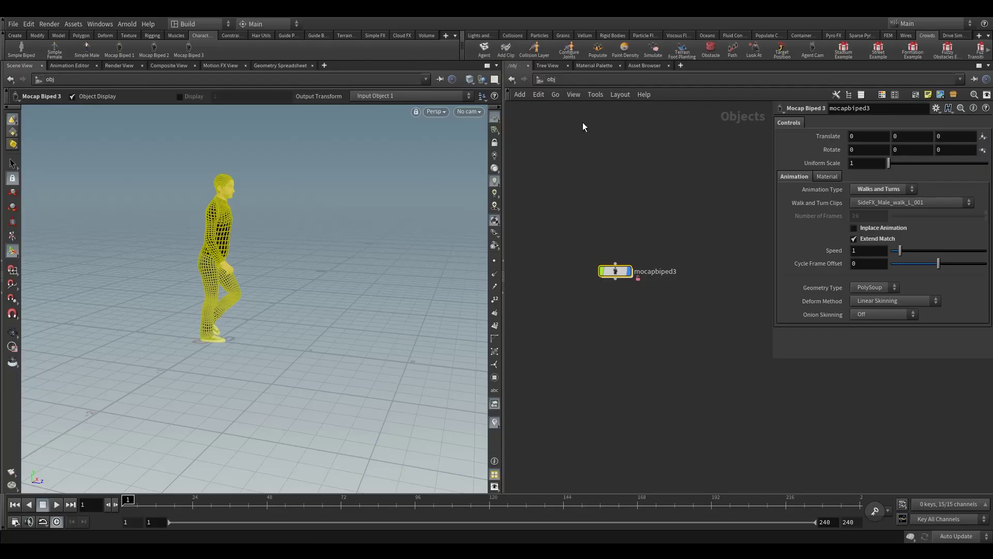
{"action": "left_click", "coordinate": [485, 52]}
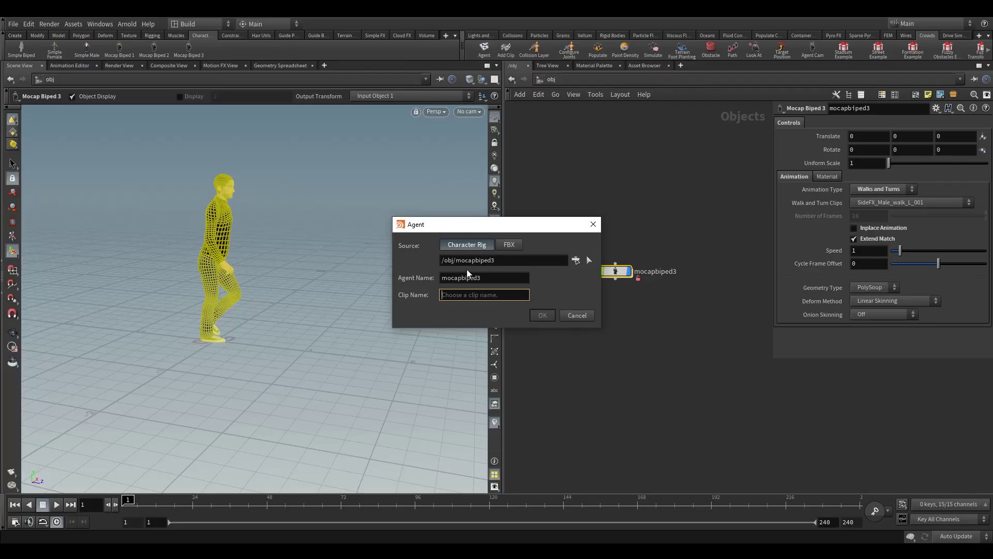
{"action": "left_click_drag", "start_coordinate": [474, 230], "coordinate": [418, 149]}
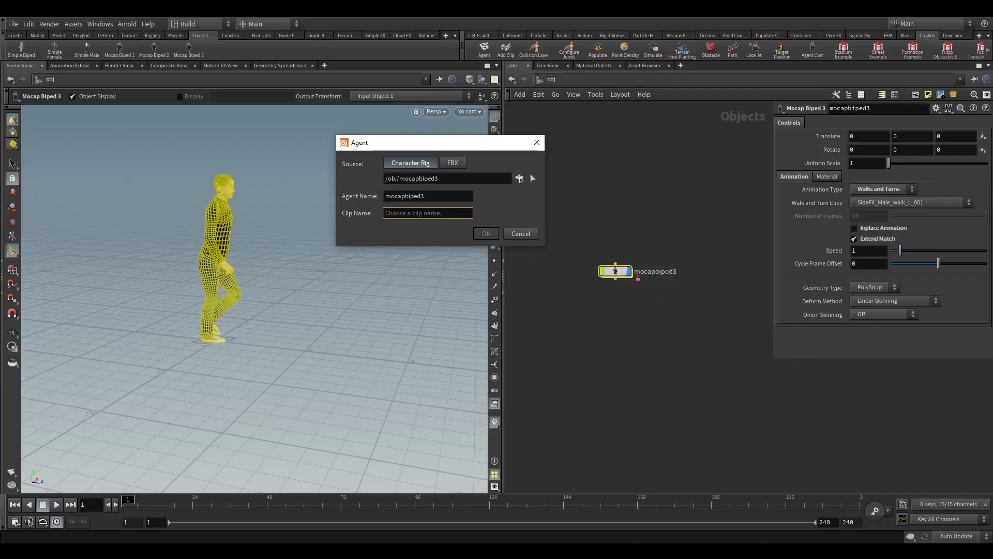
Name the agent's clip walk and create the mocapbiped3 agent from its character rig
{"action": "left_click", "coordinate": [442, 196]}
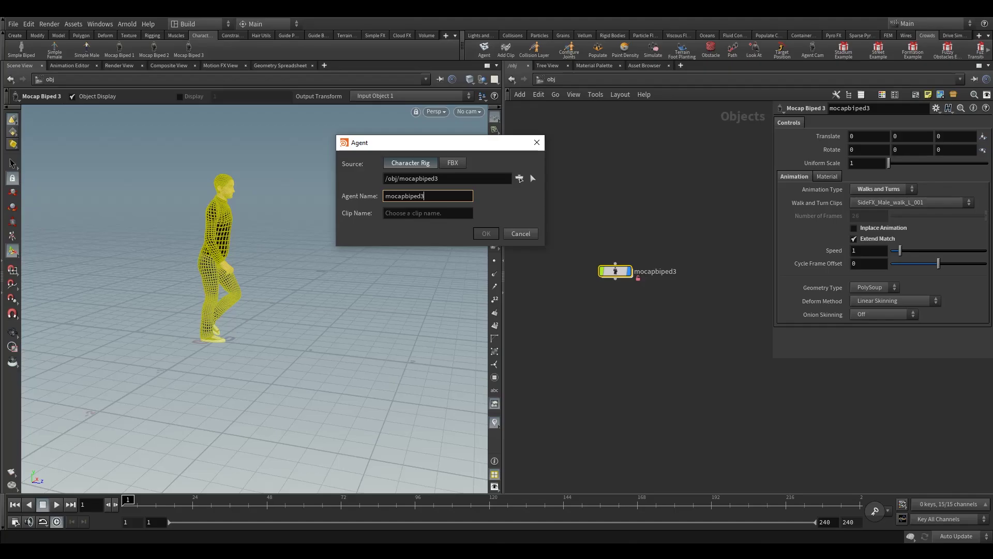
{"action": "left_click", "coordinate": [425, 215]}
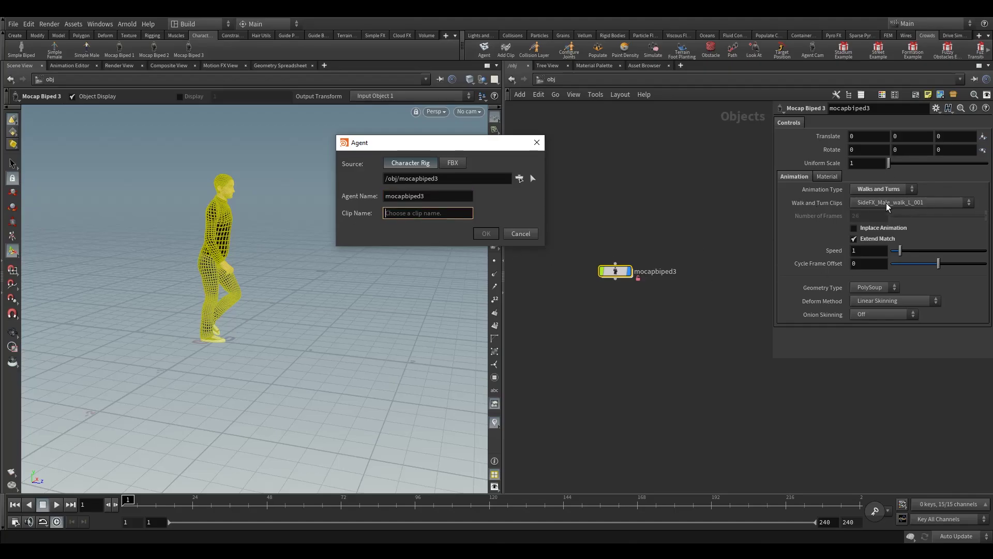
{"action": "type", "text": "walk"}
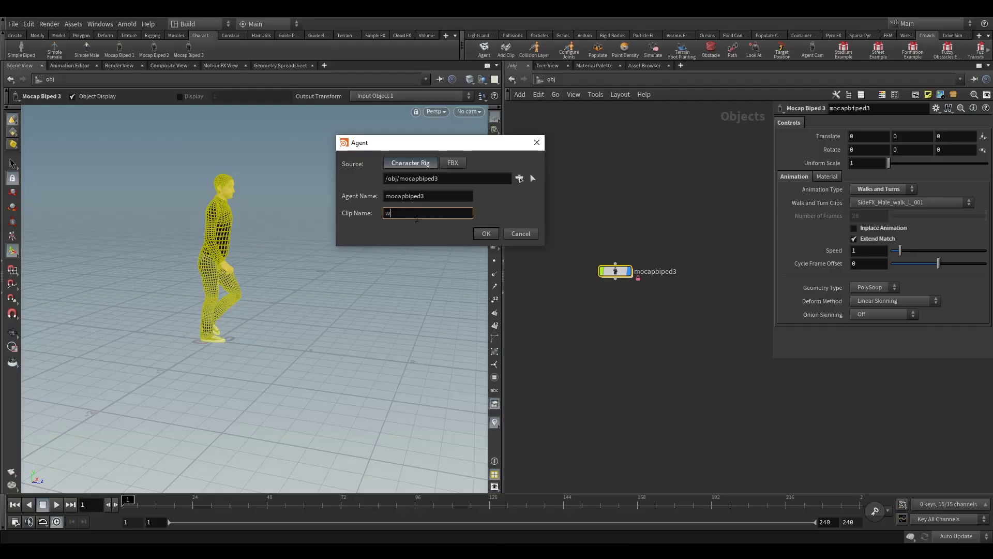
{"action": "left_click", "coordinate": [485, 233]}
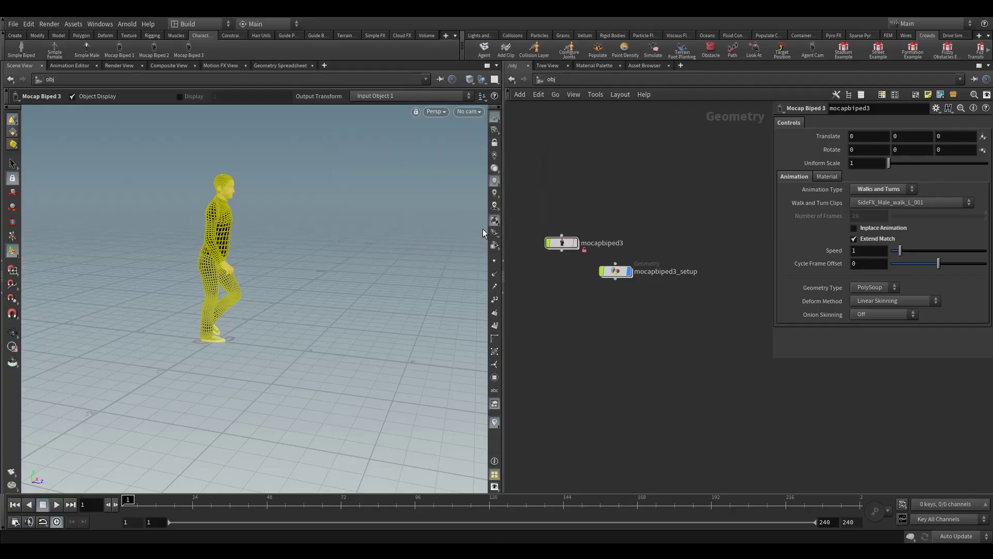
Return to the object level and place the mocapbiped3_setup node beside mocapbiped3
{"action": "left_click", "coordinate": [551, 79]}
{"action": "left_click_drag", "start_coordinate": [616, 270], "coordinate": [665, 243]}
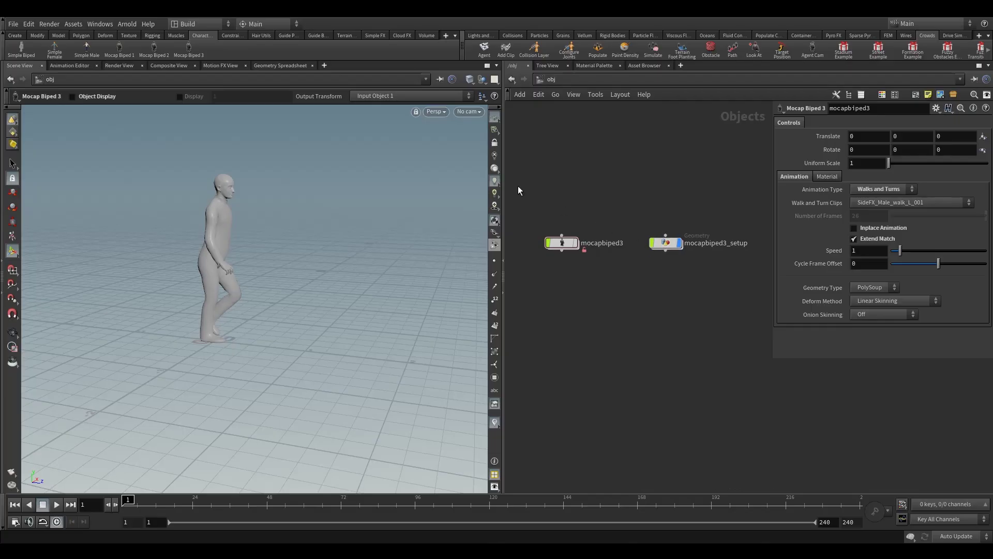
Display the original mocapbiped3 character, look at the bone network inside it, and return to the object level
{"action": "left_click", "coordinate": [579, 272]}
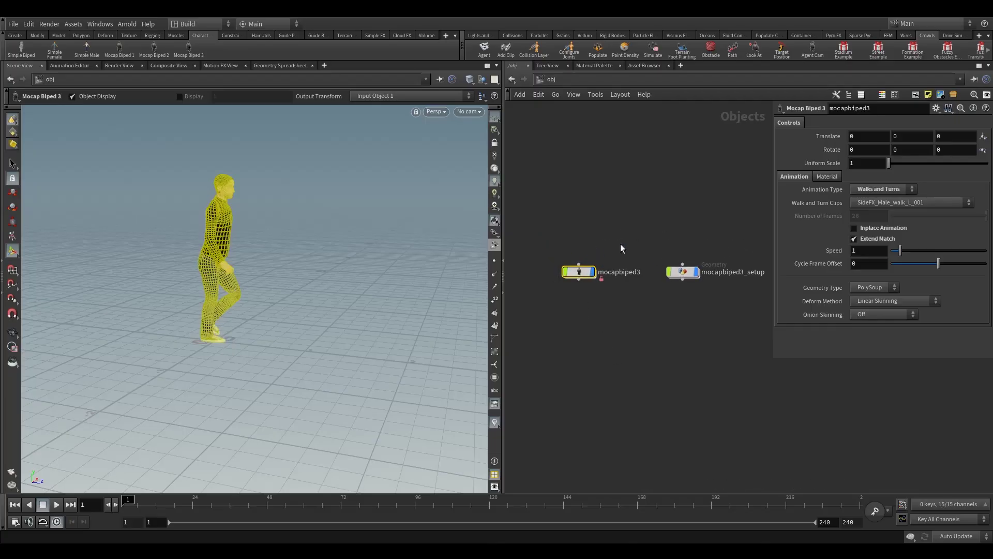
{"action": "double_click", "coordinate": [577, 273]}
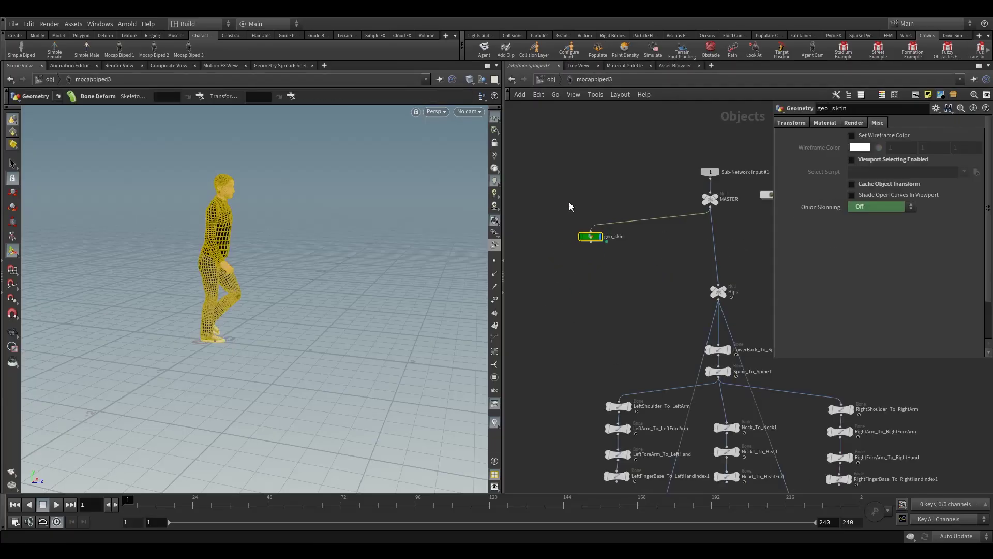
{"action": "left_click", "coordinate": [551, 79]}
{"action": "left_click", "coordinate": [669, 247]}
Open the mocapbiped3_setup node and look over its chain from create_agent to OUT
{"action": "middle_click_drag", "start_coordinate": [669, 248], "coordinate": [578, 251]}
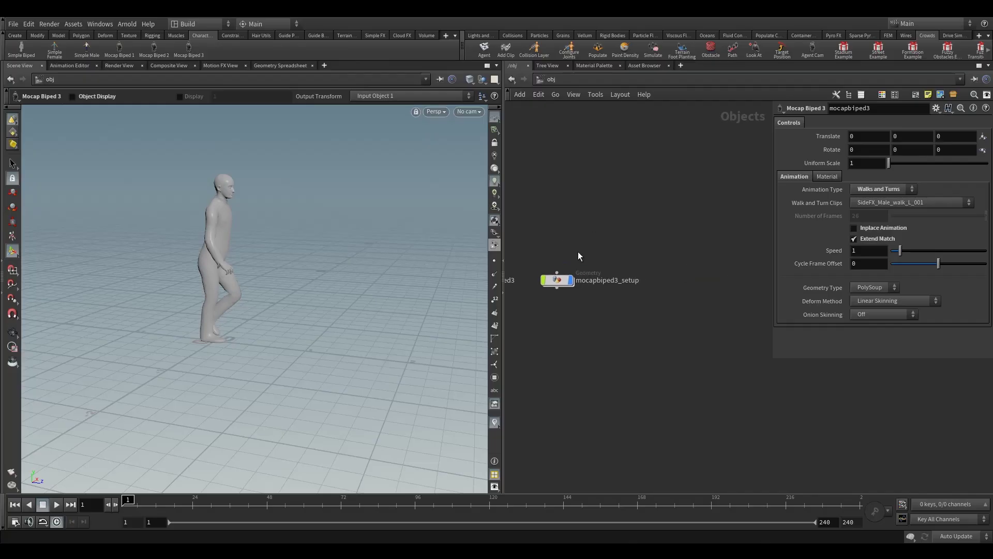
{"action": "left_click_drag", "start_coordinate": [578, 254], "coordinate": [532, 300]}
{"action": "double_click", "coordinate": [594, 263]}
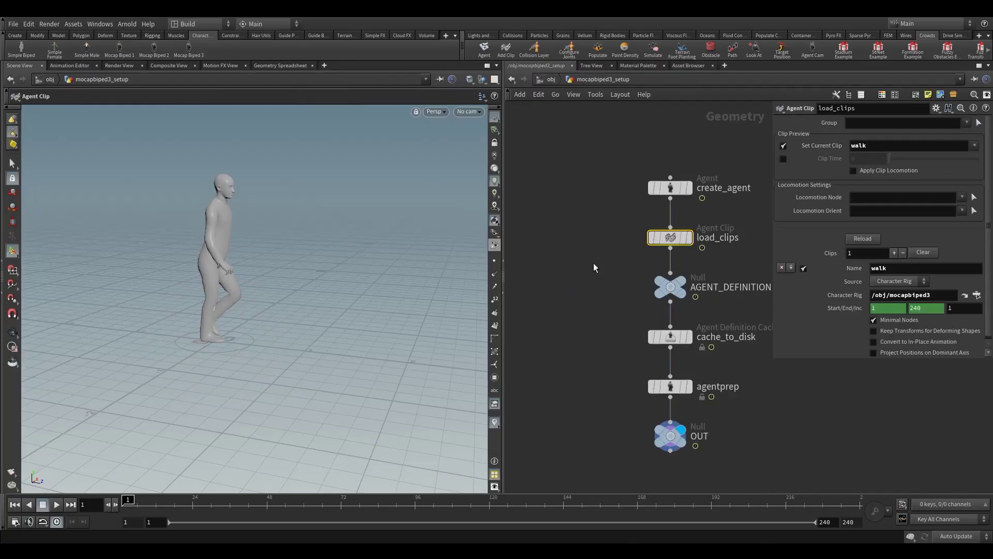
{"action": "middle_click_drag", "start_coordinate": [593, 263], "coordinate": [549, 260]}
{"action": "scroll", "coordinate": [558, 256], "scroll_direction": "down", "scroll_amount": 3}
{"action": "left_click_drag", "start_coordinate": [549, 189], "coordinate": [667, 438]}
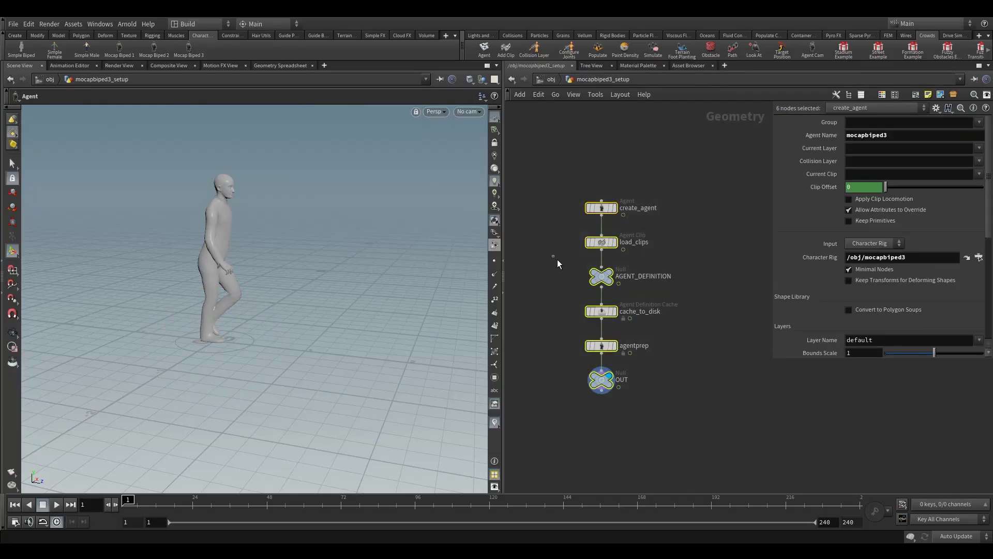
Select the create_agent node in the mocapbiped3_setup network and display its output
{"action": "left_click", "coordinate": [557, 259]}
{"action": "left_click", "coordinate": [613, 208]}
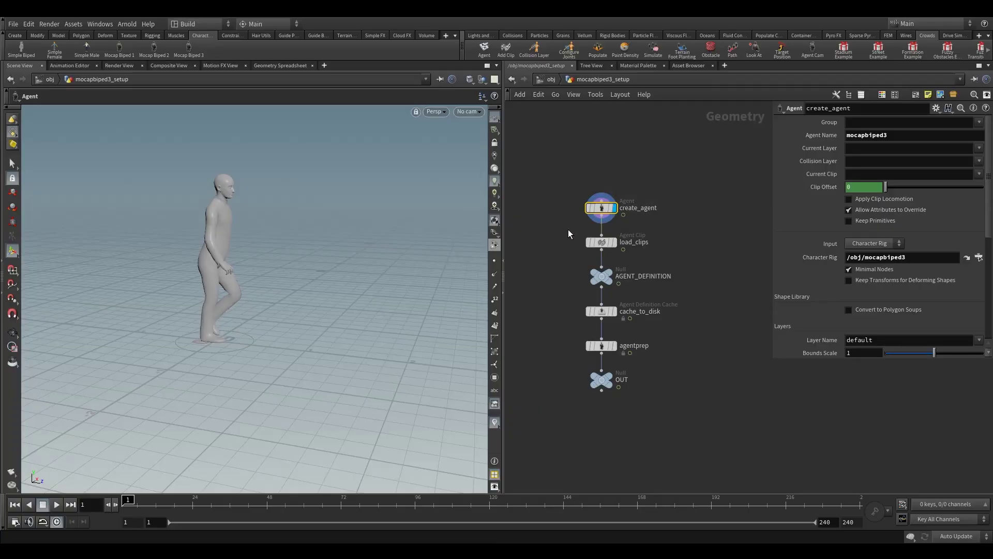
{"action": "mouse_move", "coordinate": [568, 234]}
{"action": "middle_mouse_down"}
{"action": "mouse_move", "coordinate": [592, 282]}
{"action": "mouse_move", "coordinate": [559, 217]}
{"action": "middle_mouse_up"}
{"action": "scroll", "coordinate": [593, 248], "scroll_direction": "up", "scroll_amount": 3}
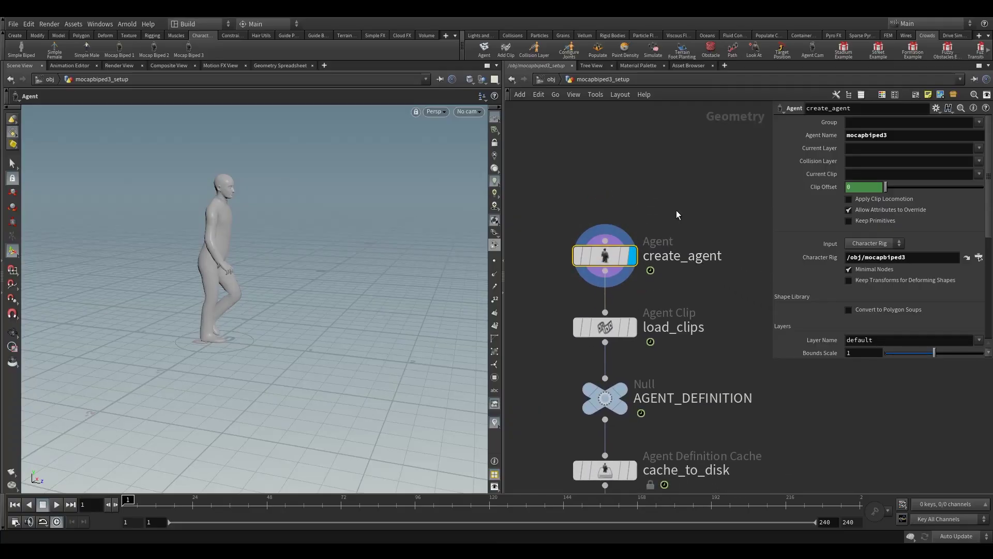
View the agent from the front and select its geometry in the viewport to check how it is built
{"action": "left_click", "coordinate": [14, 331]}
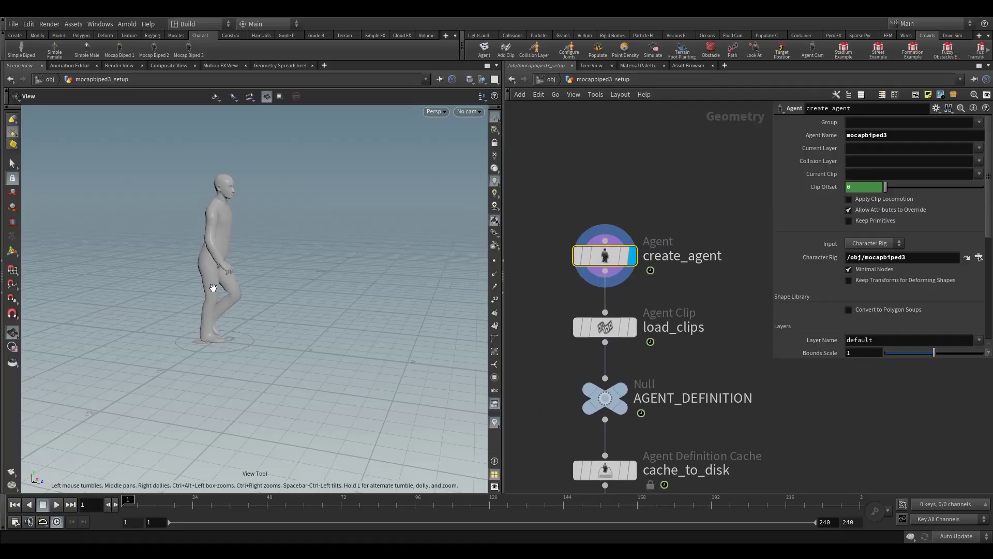
{"action": "left_click_drag", "start_coordinate": [212, 284], "coordinate": [302, 216]}
{"action": "scroll", "coordinate": [291, 275], "scroll_direction": "up", "scroll_amount": 3}
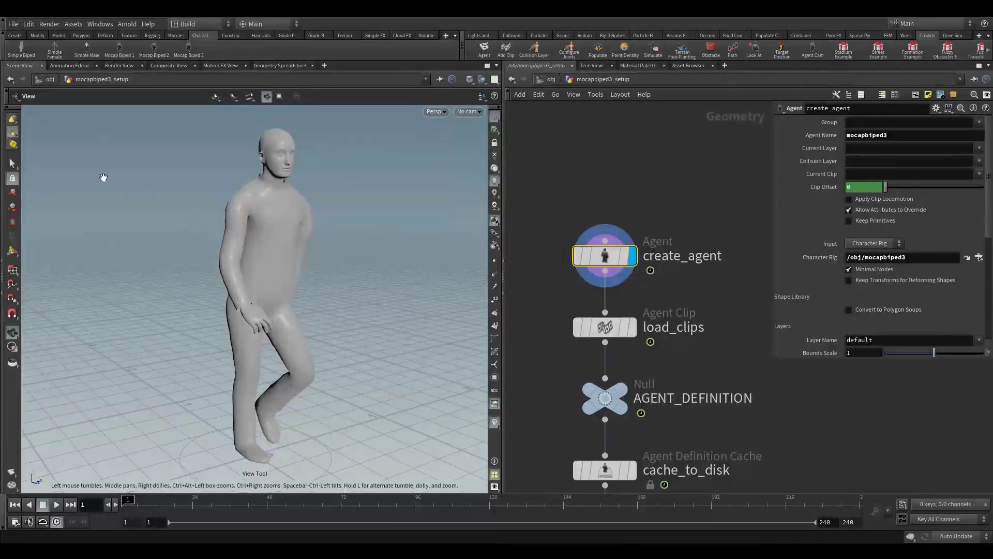
{"action": "left_click", "coordinate": [13, 164]}
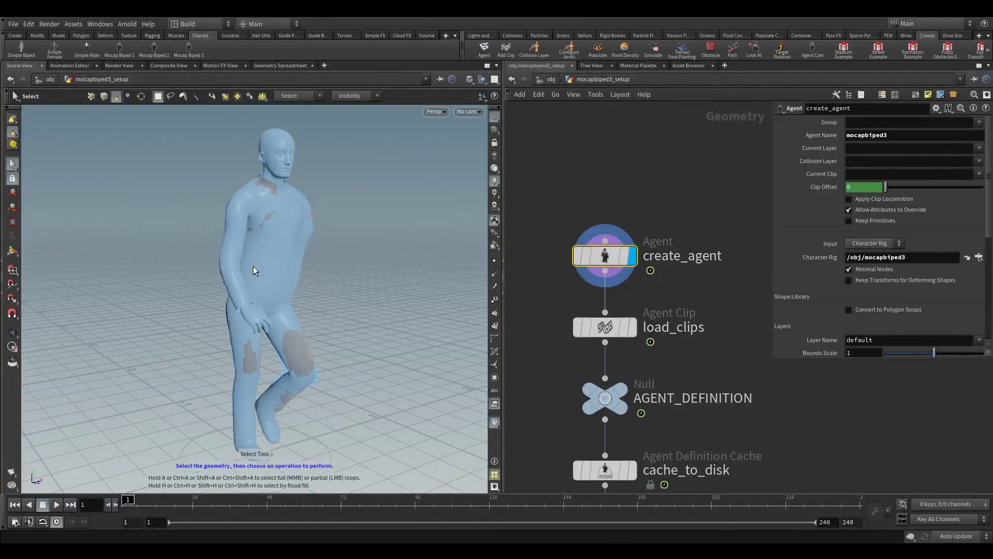
{"action": "left_click", "coordinate": [304, 337]}
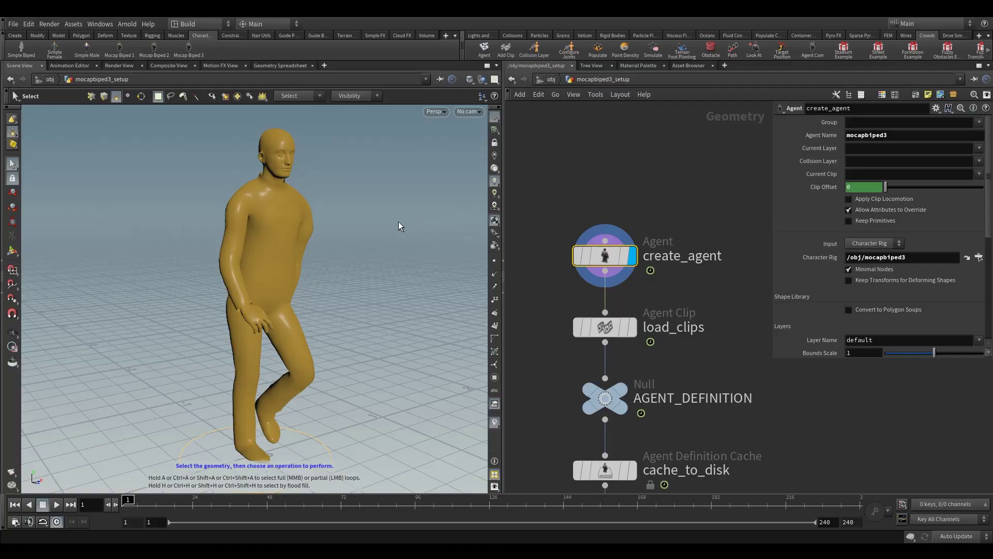
{"action": "left_click", "coordinate": [12, 332]}
{"action": "left_click_drag", "start_coordinate": [170, 313], "coordinate": [157, 320]}
{"action": "left_click", "coordinate": [12, 164]}
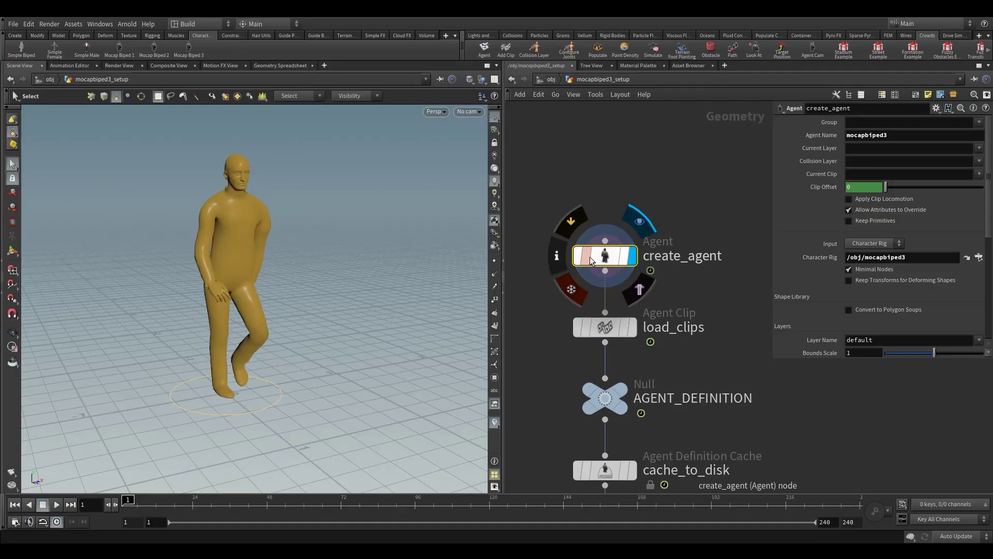
Check the create_agent node's info for its points, primitives and packed agents, and close the info window
{"action": "left_click", "coordinate": [557, 256]}
{"action": "left_click_drag", "start_coordinate": [673, 112], "coordinate": [461, 115]}
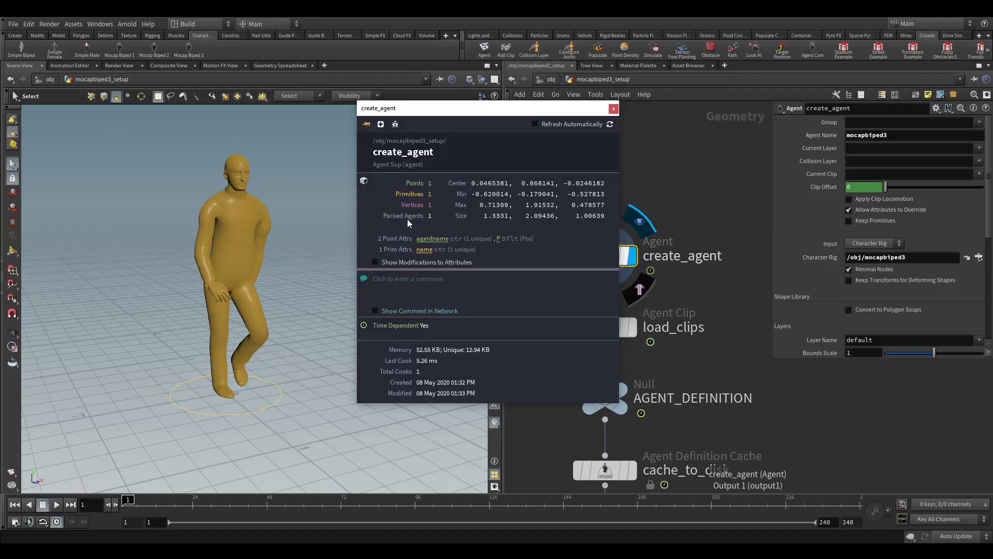
{"action": "left_click", "coordinate": [614, 108]}
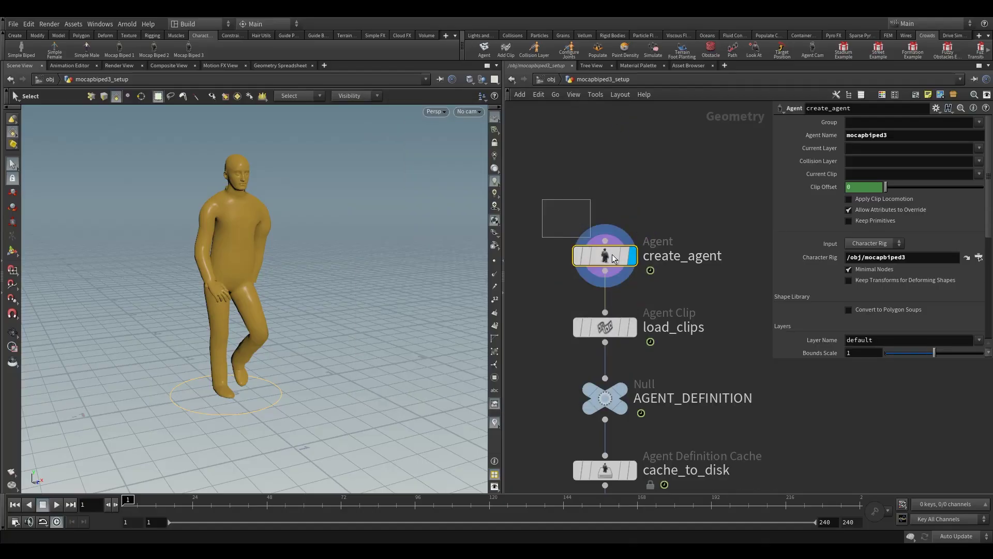
Frame the whole agent setup network and inspect the agent from several angles and distances
{"action": "key", "text": "h"}
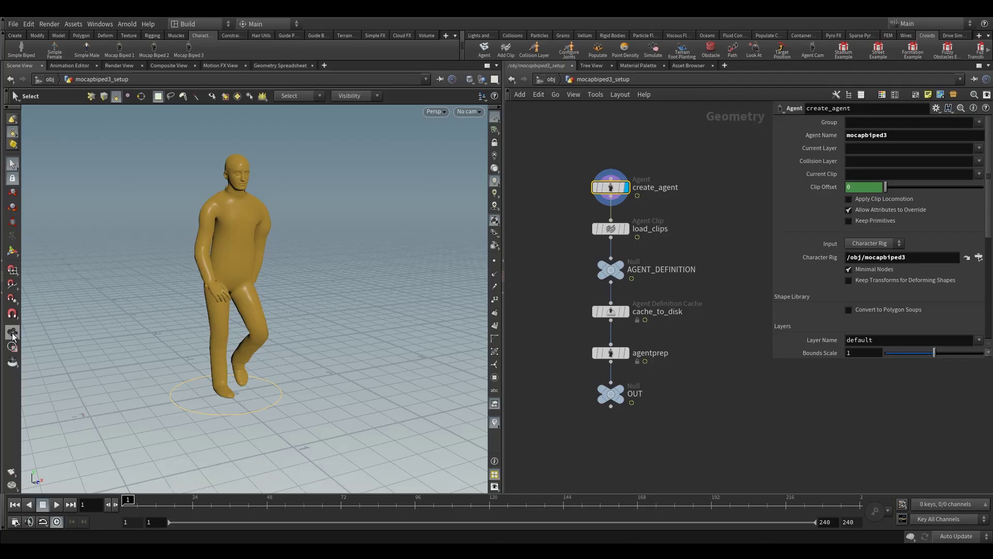
{"action": "key", "text": "Escape"}
{"action": "right_click_drag", "start_coordinate": [197, 308], "coordinate": [248, 296]}
{"action": "mouse_move", "coordinate": [248, 310]}
{"action": "left_mouse_down"}
{"action": "mouse_move", "coordinate": [217, 336]}
{"action": "mouse_move", "coordinate": [240, 309]}
{"action": "left_mouse_up"}
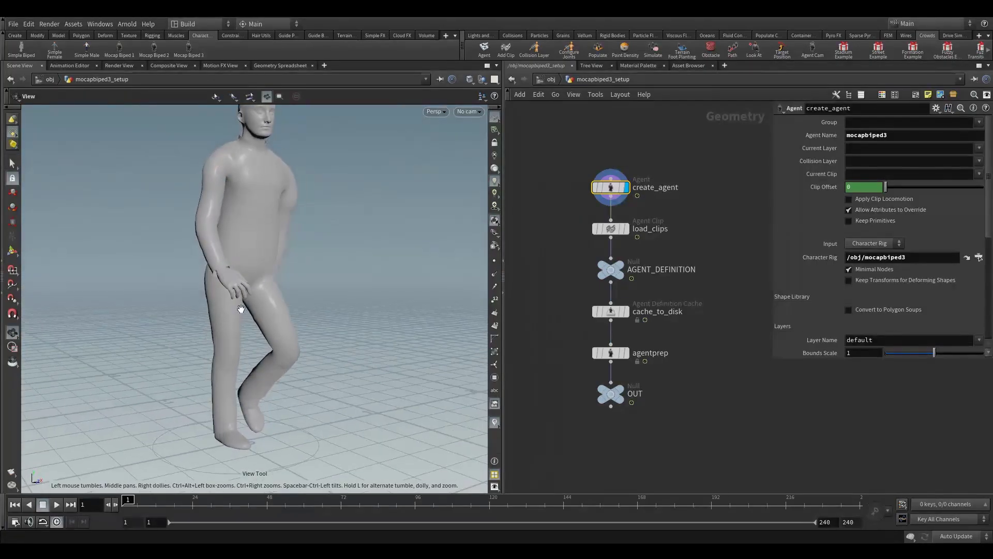
{"action": "right_click_drag", "start_coordinate": [302, 293], "coordinate": [253, 324]}
{"action": "left_click_drag", "start_coordinate": [253, 324], "coordinate": [291, 318]}
{"action": "right_click_drag", "start_coordinate": [291, 318], "coordinate": [248, 344]}
{"action": "left_click_drag", "start_coordinate": [248, 344], "coordinate": [274, 340]}
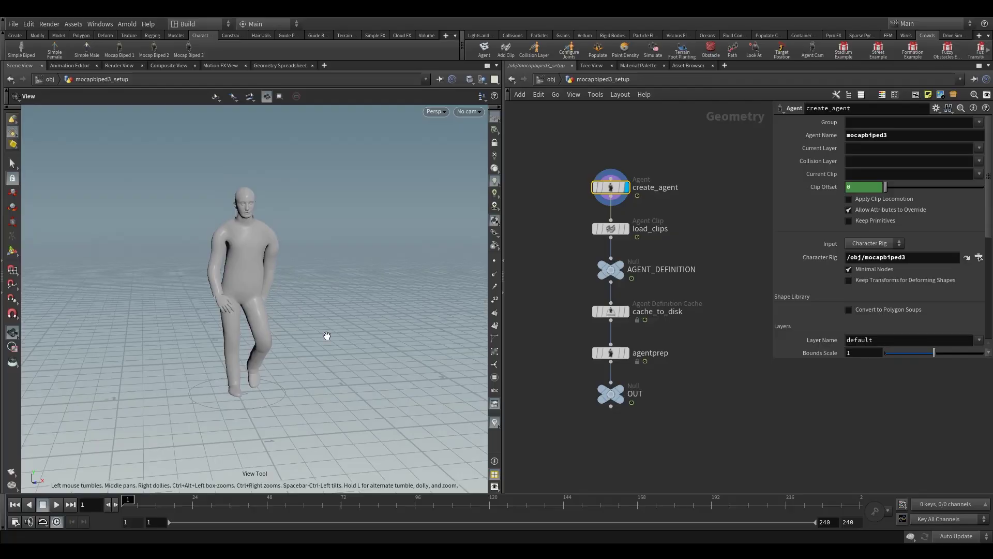
{"action": "left_click_drag", "start_coordinate": [579, 213], "coordinate": [647, 277]}
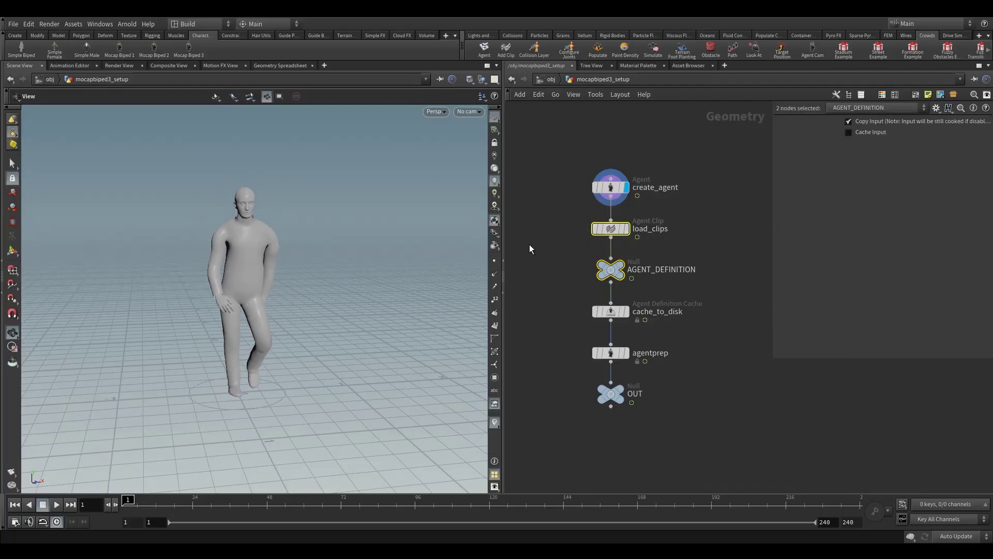
{"action": "left_click_drag", "start_coordinate": [259, 299], "coordinate": [280, 316]}
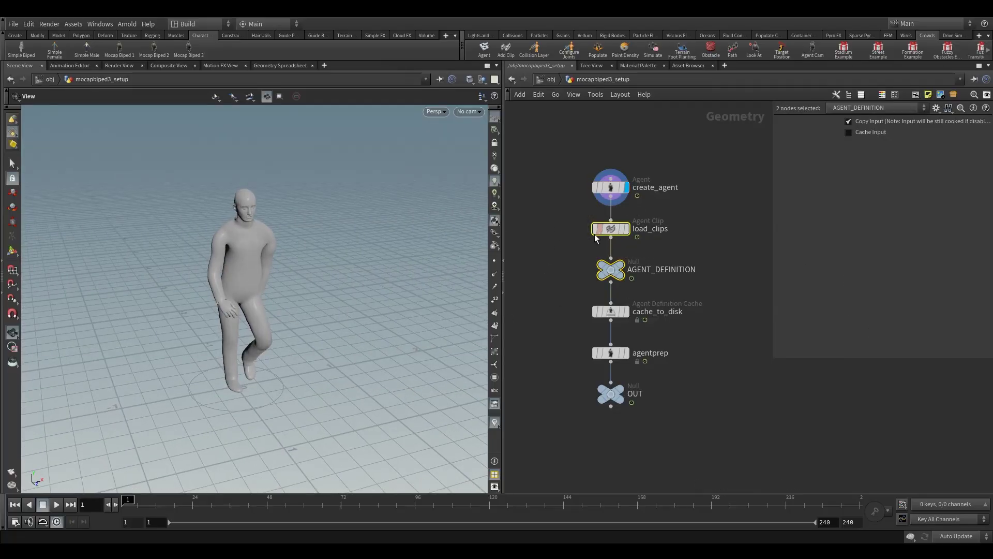
Select the create_agent node and examine its Agent Name and Character Rig path parameters
{"action": "left_click", "coordinate": [607, 234]}
{"action": "left_click", "coordinate": [611, 187]}
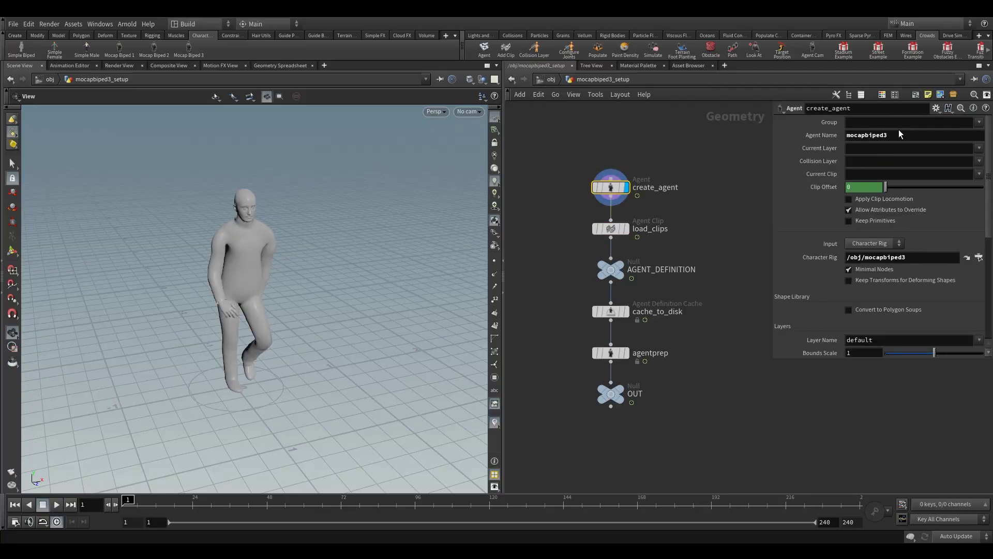
{"action": "mouse_move", "coordinate": [900, 134]}
{"action": "left_mouse_down"}
{"action": "mouse_move", "coordinate": [881, 145]}
{"action": "mouse_move", "coordinate": [894, 143]}
{"action": "left_mouse_up"}
{"action": "scroll", "coordinate": [848, 258], "scroll_direction": "down", "scroll_amount": 1}
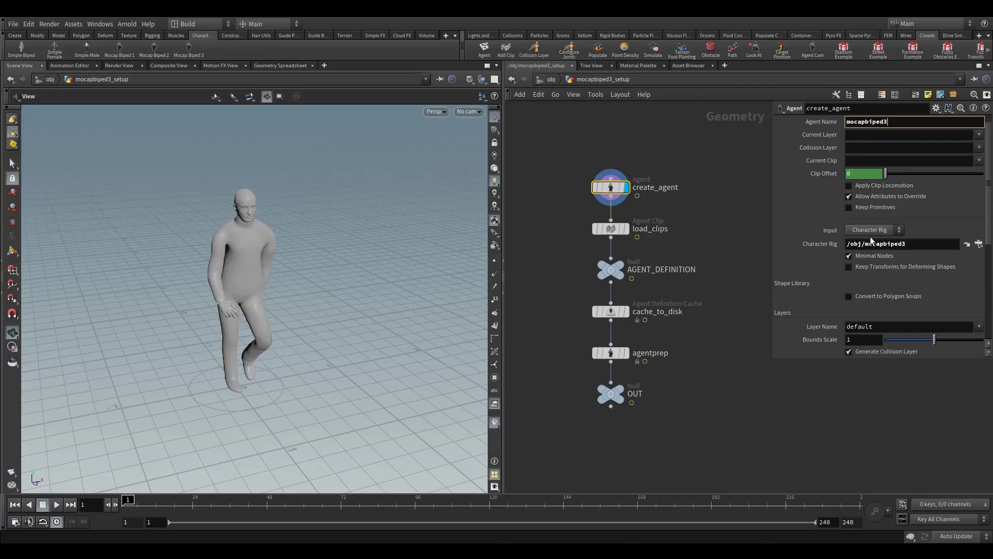
{"action": "left_click", "coordinate": [893, 246]}
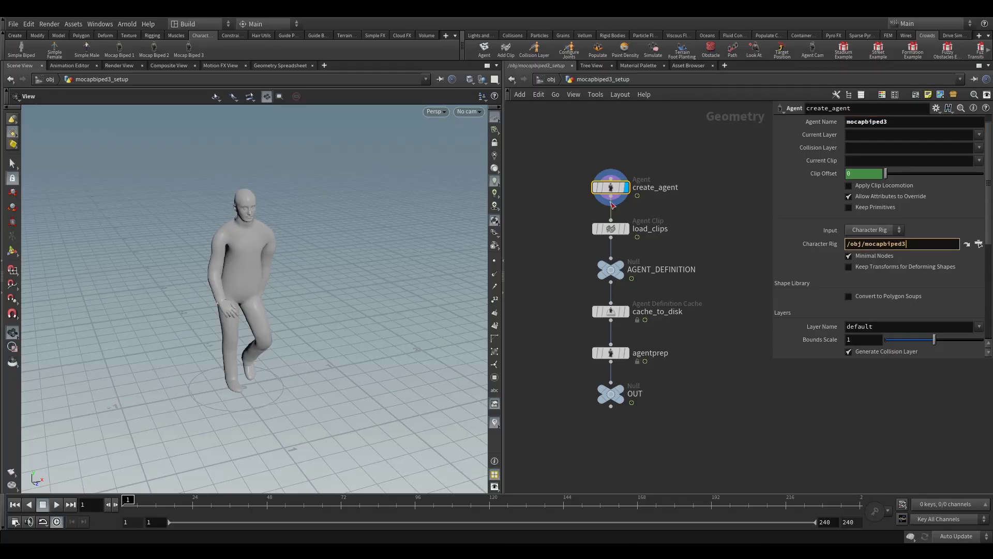
Go up to the object level to locate the referenced mocapbiped3 rig, widen the network pane, and reopen mocapbiped3_setup
{"action": "key", "text": "u"}
{"action": "left_click_drag", "start_coordinate": [500, 225], "coordinate": [492, 280]}
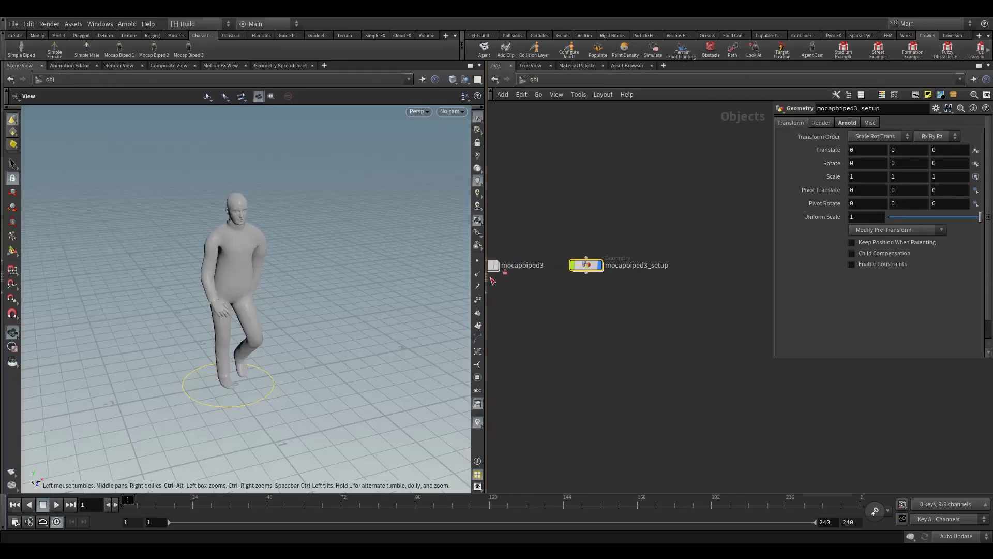
{"action": "middle_click_drag", "start_coordinate": [492, 280], "coordinate": [513, 285]}
{"action": "left_click", "coordinate": [609, 267]}
{"action": "double_click", "coordinate": [611, 273]}
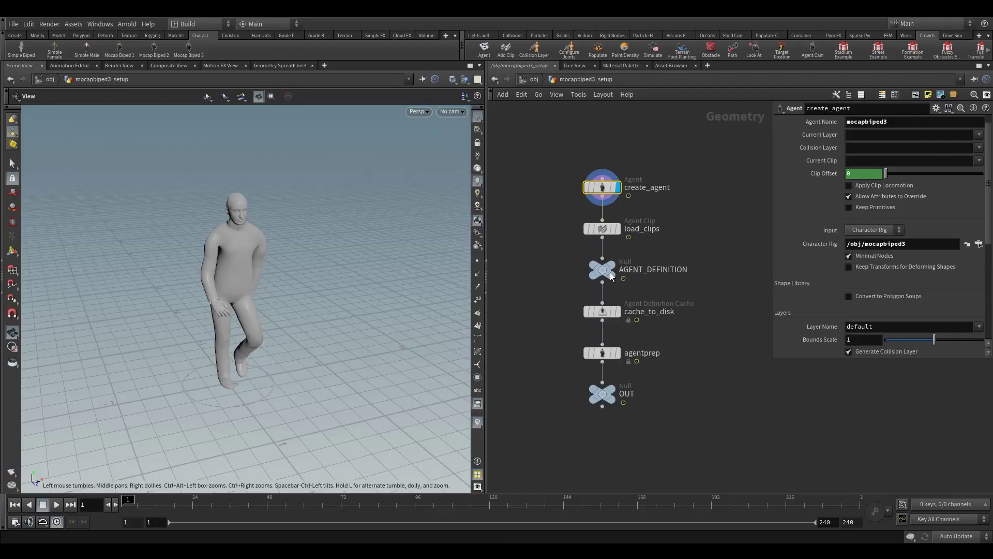
Examine create_agent's available Input sources and its layer, collision layer, clip name and locomotion settings
{"action": "left_click", "coordinate": [871, 231]}
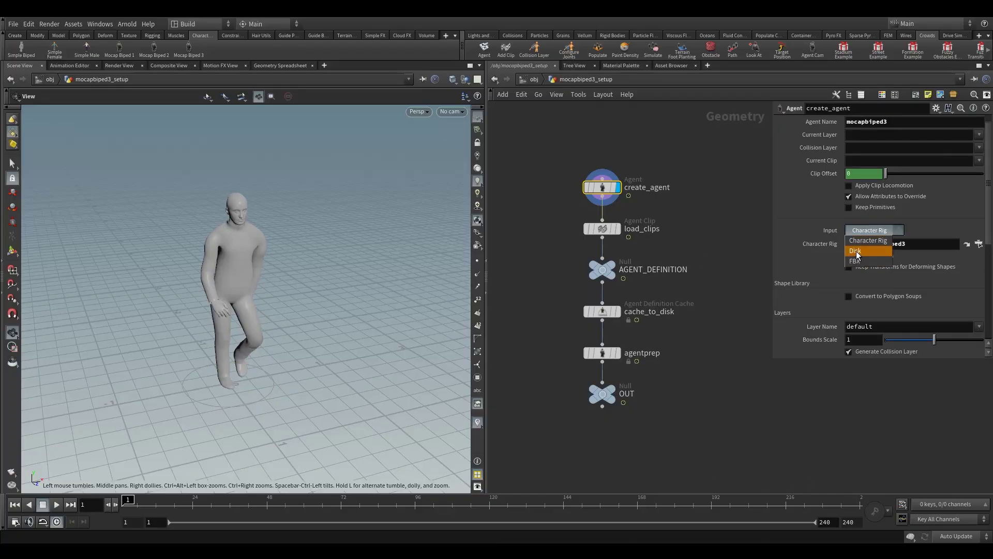
{"action": "left_click", "coordinate": [749, 239]}
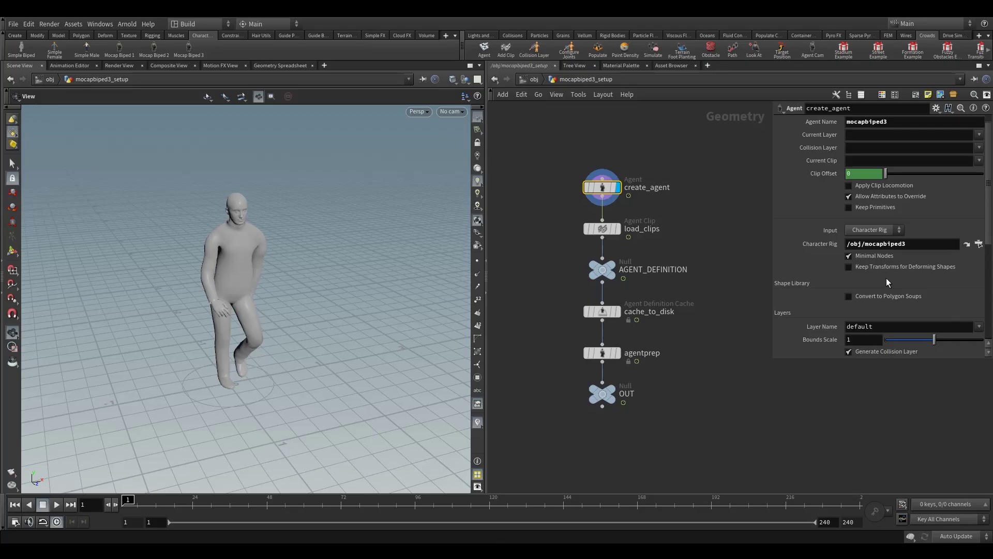
{"action": "scroll", "coordinate": [886, 281], "scroll_direction": "down", "scroll_amount": 3}
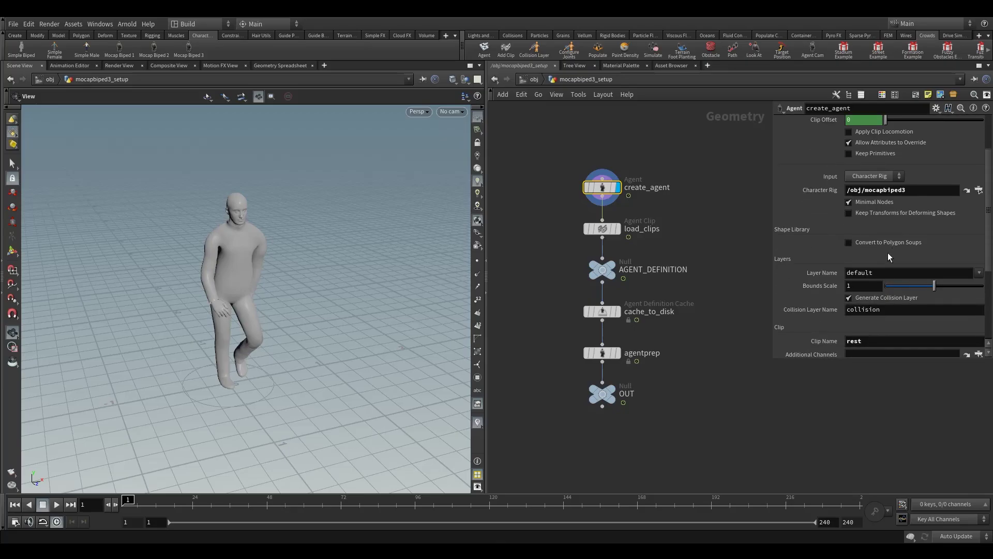
{"action": "scroll", "coordinate": [888, 253], "scroll_direction": "down", "scroll_amount": 3}
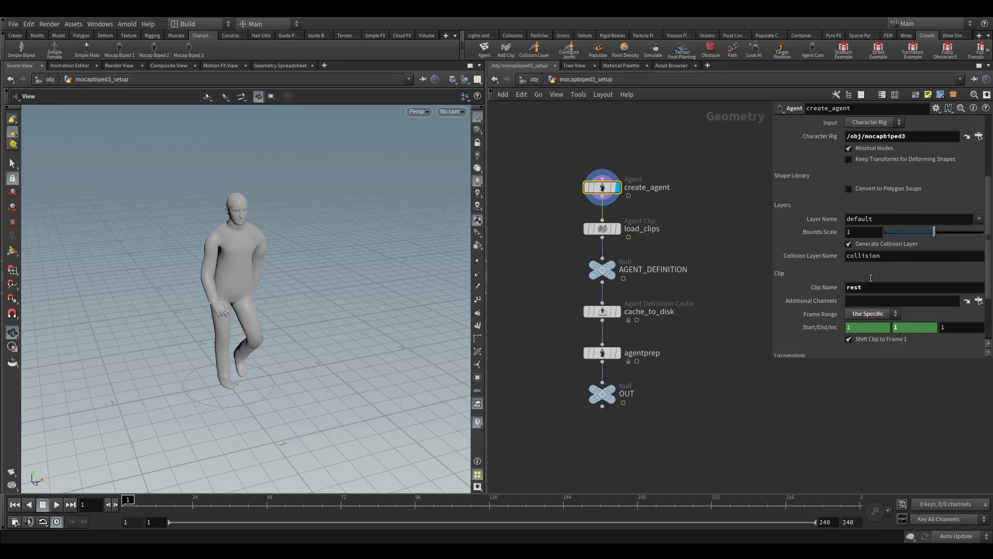
{"action": "scroll", "coordinate": [871, 278], "scroll_direction": "down", "scroll_amount": 4}
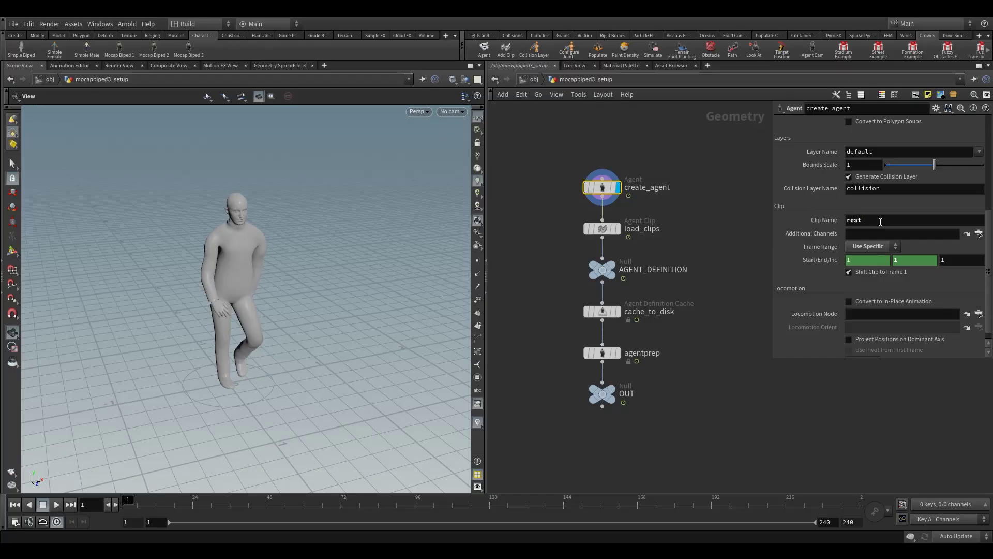
{"action": "scroll", "coordinate": [871, 288], "scroll_direction": "up", "scroll_amount": 4}
{"action": "left_click", "coordinate": [868, 292]}
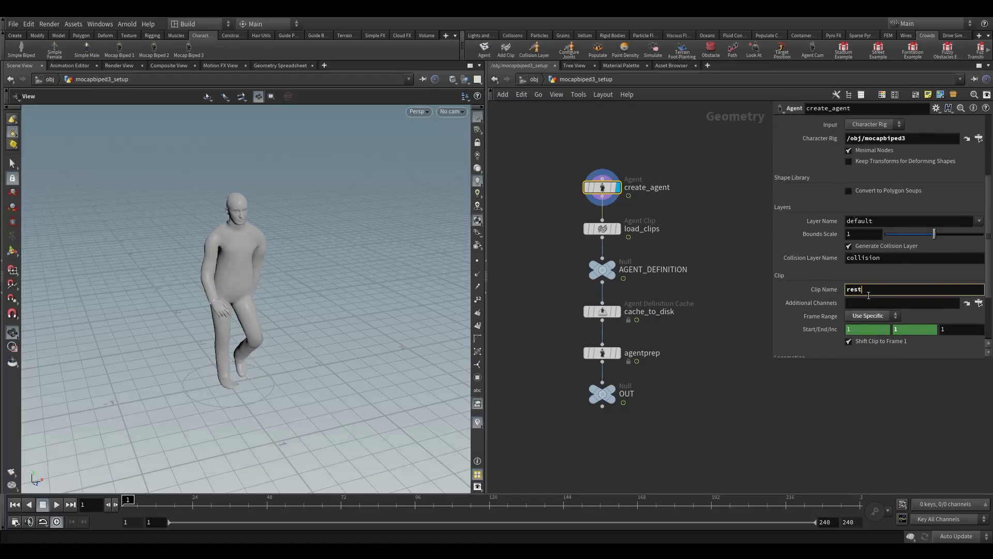
Set the Clip Name on the create_agent node to walk
{"action": "scroll", "coordinate": [889, 209], "scroll_direction": "down", "scroll_amount": 5}
{"action": "double_click", "coordinate": [889, 209]}
{"action": "type", "text": "w"}
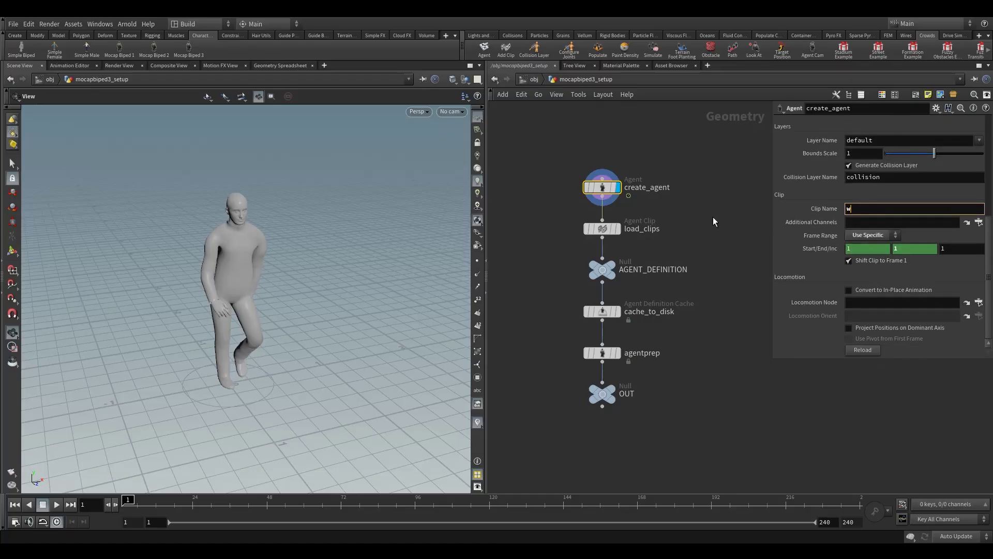
{"action": "type", "text": "alk"}
{"action": "key", "text": "Return"}
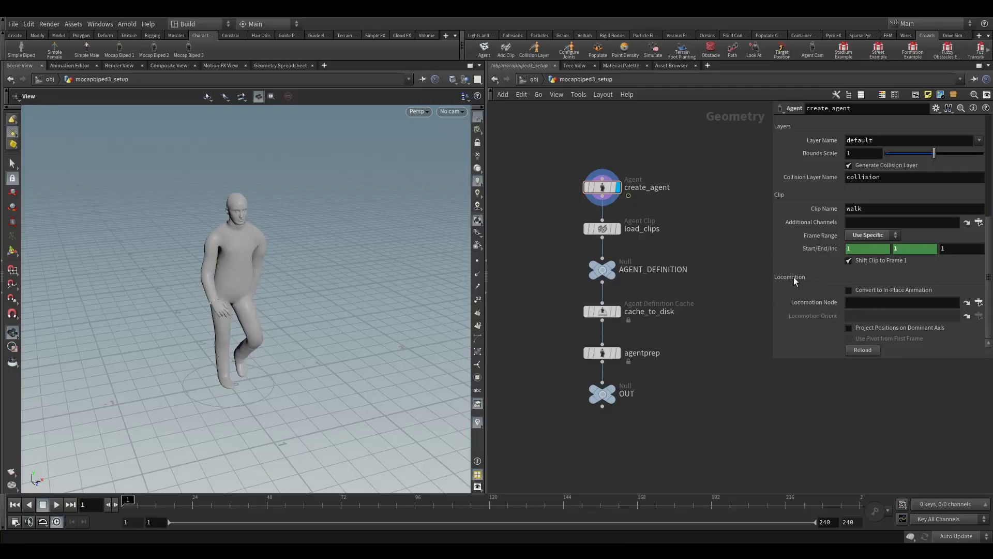
Play back the scene to check the agent's walk motion
{"action": "left_click_drag", "start_coordinate": [356, 336], "coordinate": [271, 348]}
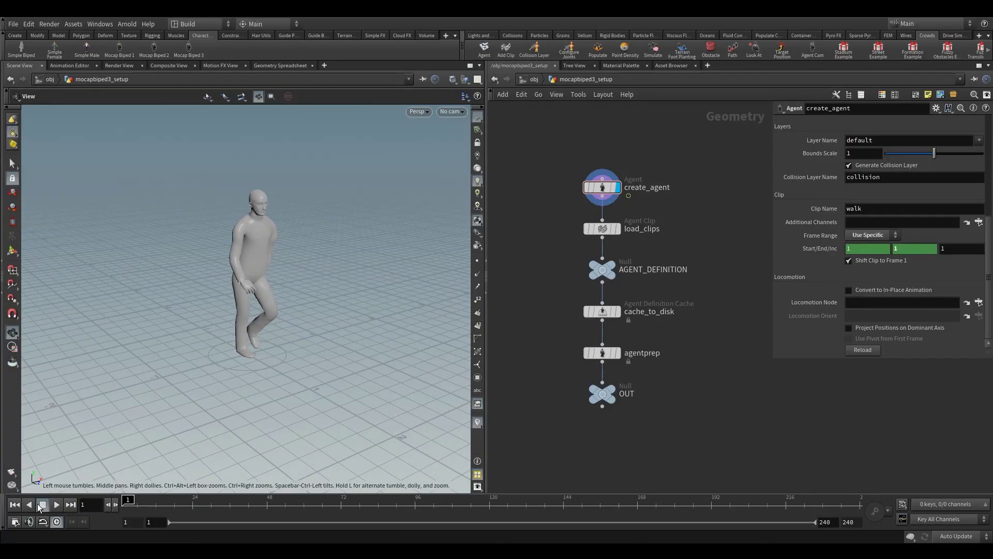
{"action": "left_click", "coordinate": [54, 508]}
{"action": "left_click", "coordinate": [55, 506]}
Select the mocapbiped3 rig at the object level to check its walk clip settings, and reopen mocapbiped3_setup
{"action": "left_click", "coordinate": [537, 79]}
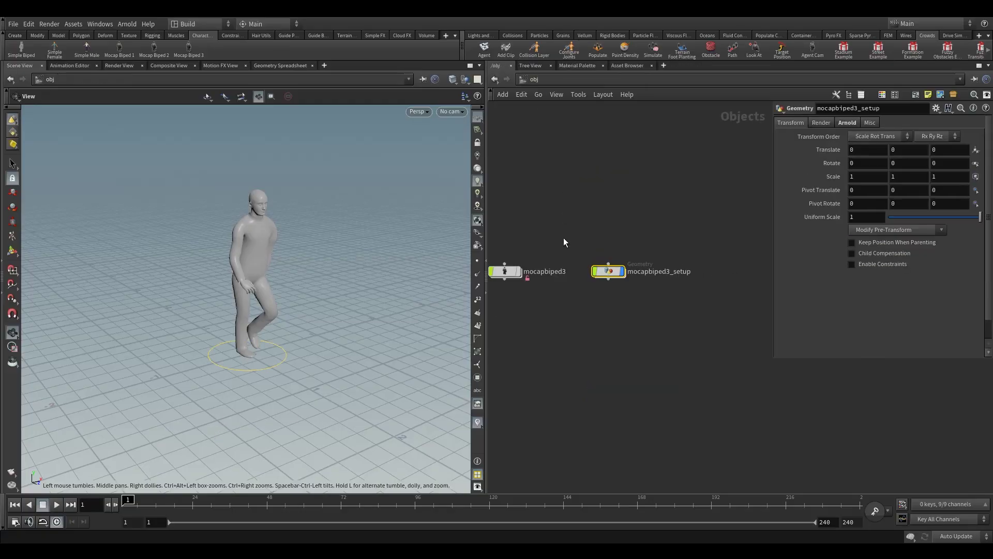
{"action": "left_click", "coordinate": [578, 277]}
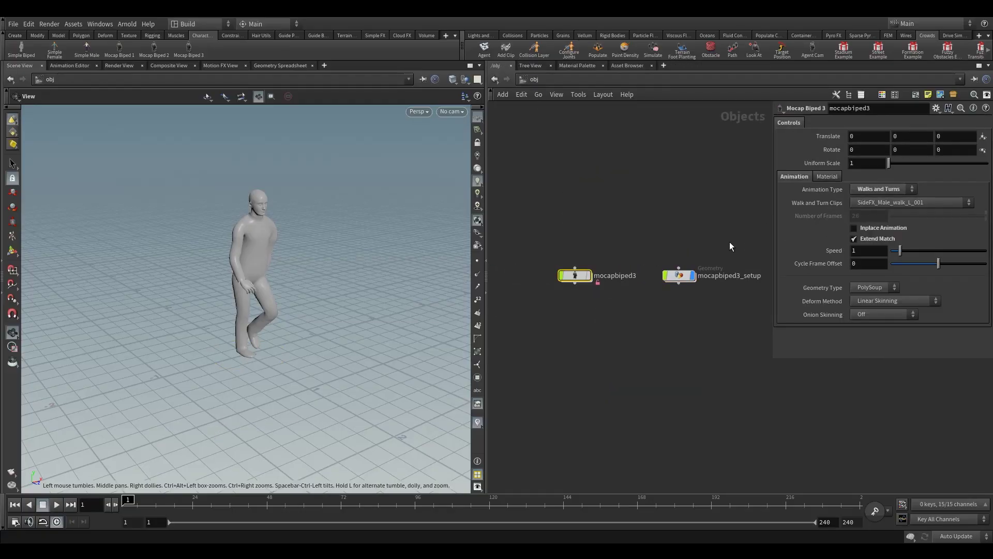
{"action": "double_click", "coordinate": [682, 276]}
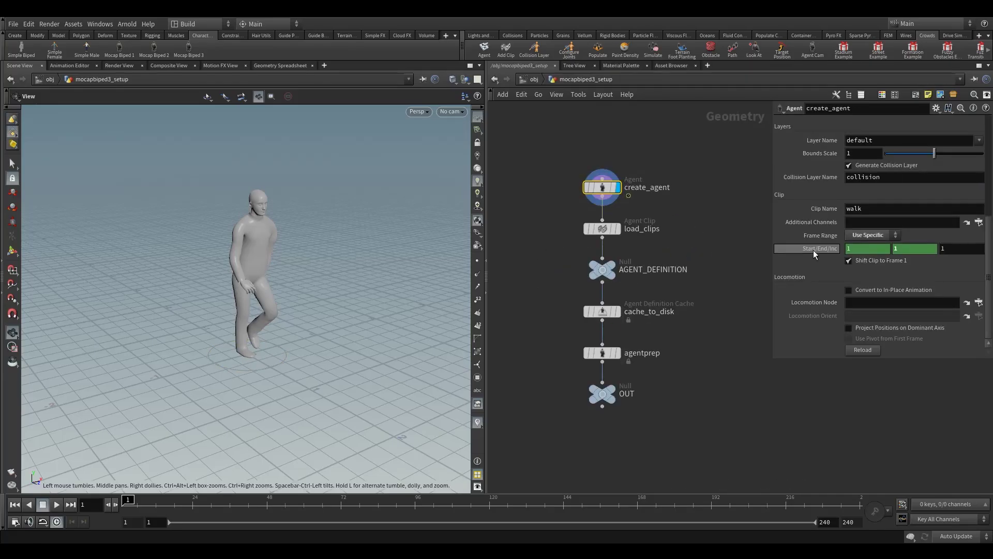
Remove the expression from create_agent's clip end frame and set the end frame to 26
{"action": "right_click", "coordinate": [846, 248]}
{"action": "left_click", "coordinate": [893, 358]}
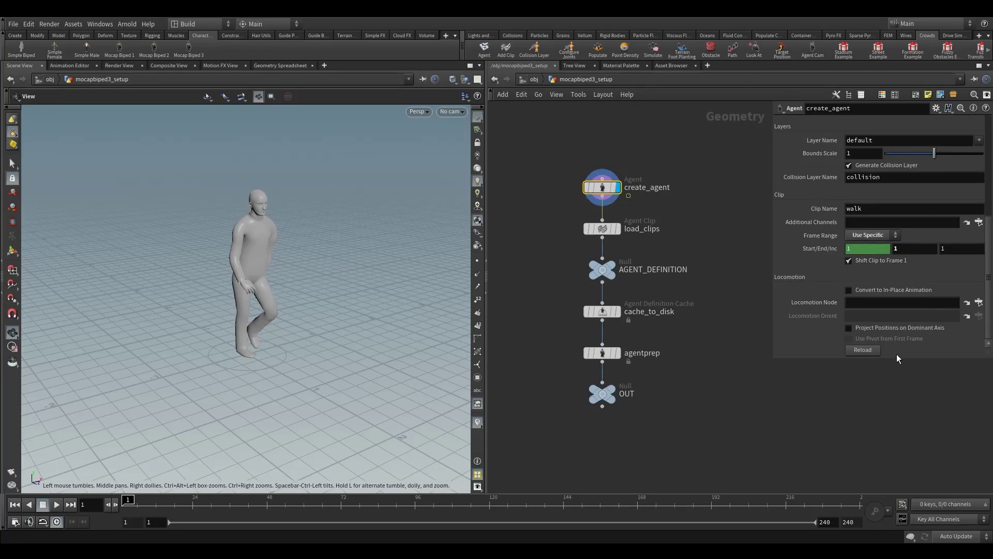
{"action": "key", "text": "BackSpace"}
{"action": "type", "text": "26"}
{"action": "key", "text": "Return"}
{"action": "middle_click_drag", "start_coordinate": [711, 293], "coordinate": [686, 299]}
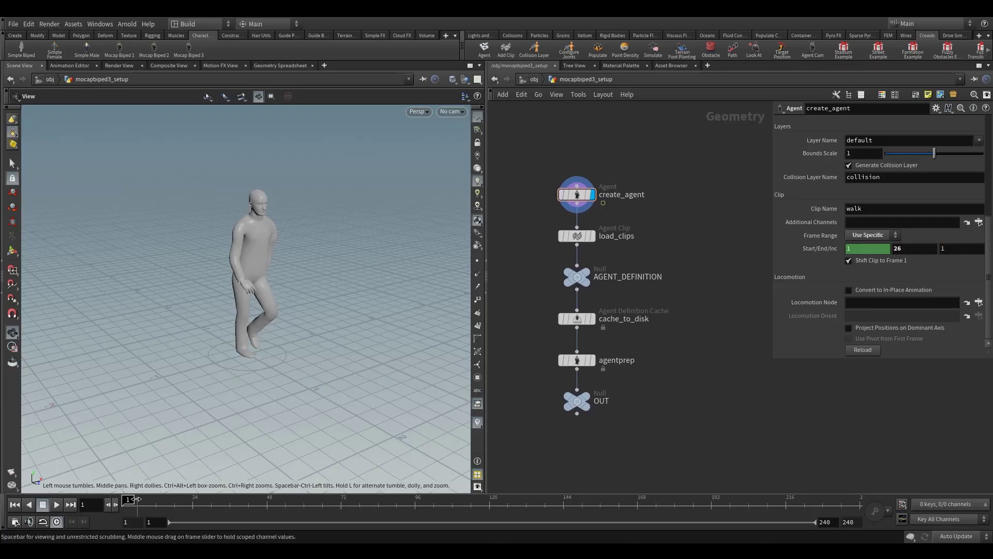
Scrub the timeline out to frame 73 and back to frame 1 to review how the agent walks forward
{"action": "left_click_drag", "start_coordinate": [127, 499], "coordinate": [307, 499]}
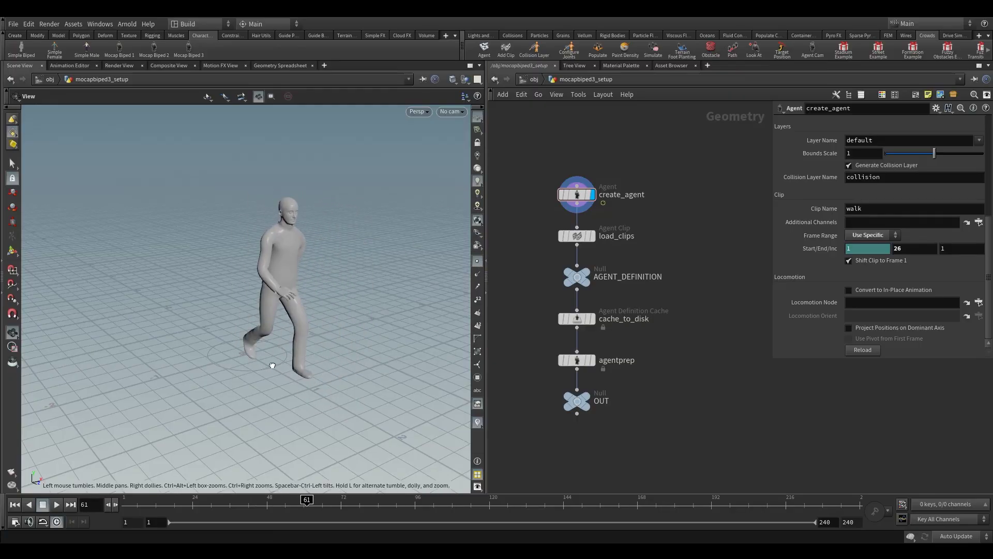
{"action": "left_click_drag", "start_coordinate": [273, 368], "coordinate": [335, 348]}
{"action": "left_click_drag", "start_coordinate": [297, 507], "coordinate": [344, 501]}
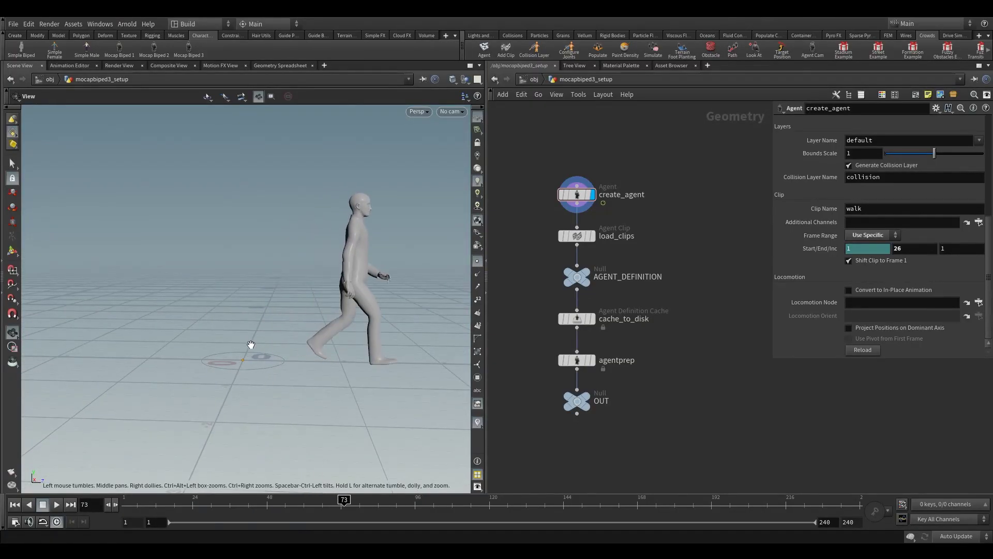
{"action": "left_click_drag", "start_coordinate": [250, 343], "coordinate": [241, 354]}
{"action": "left_click_drag", "start_coordinate": [310, 500], "coordinate": [126, 500]}
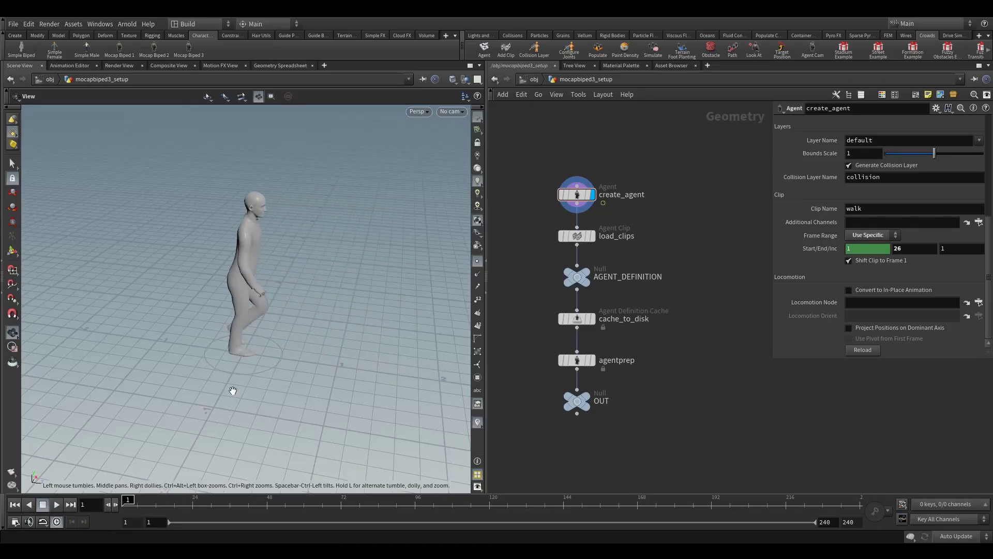
Examine the agent's displacement from the origin at frames 16 and 26 from several angles, and scrub back toward the clip's start
{"action": "left_click_drag", "start_coordinate": [233, 393], "coordinate": [168, 499]}
{"action": "left_click_drag", "start_coordinate": [352, 333], "coordinate": [286, 363]}
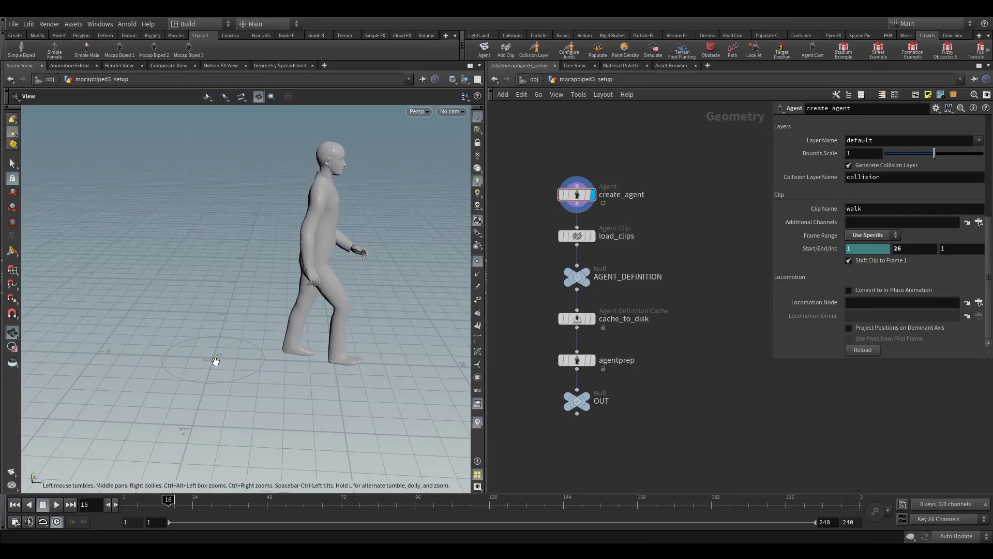
{"action": "left_click_drag", "start_coordinate": [231, 348], "coordinate": [212, 353]}
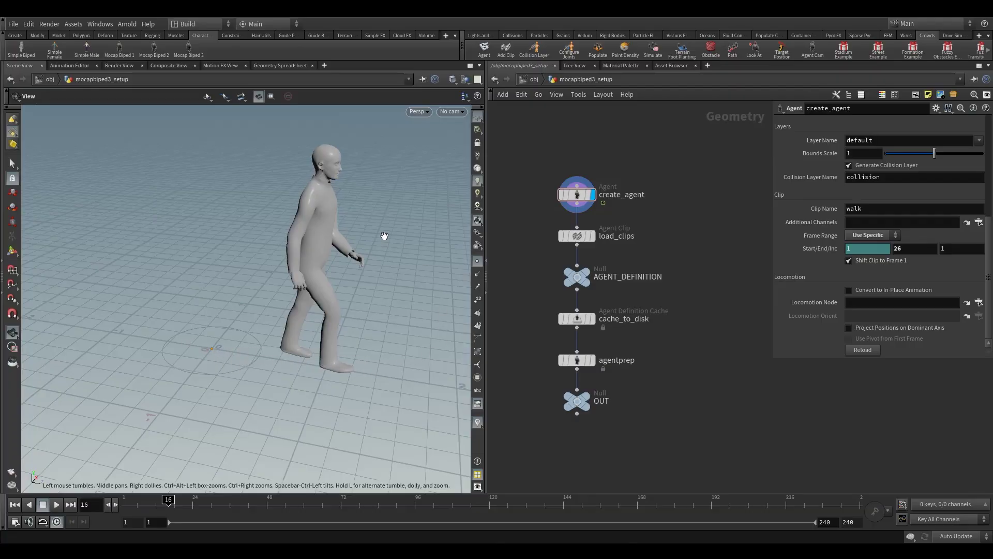
{"action": "left_click_drag", "start_coordinate": [384, 236], "coordinate": [329, 314]}
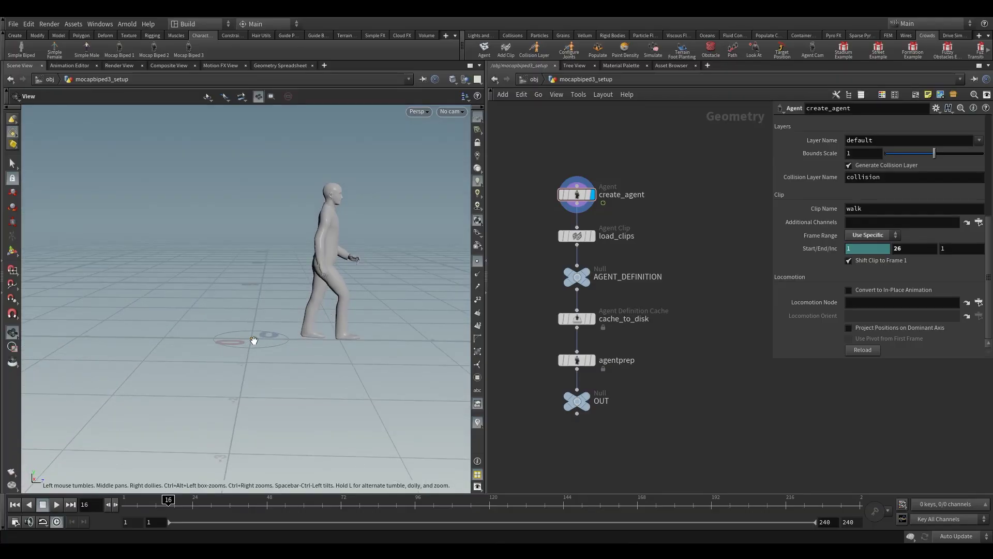
{"action": "left_click", "coordinate": [180, 500]}
{"action": "left_click_drag", "start_coordinate": [180, 500], "coordinate": [201, 500]}
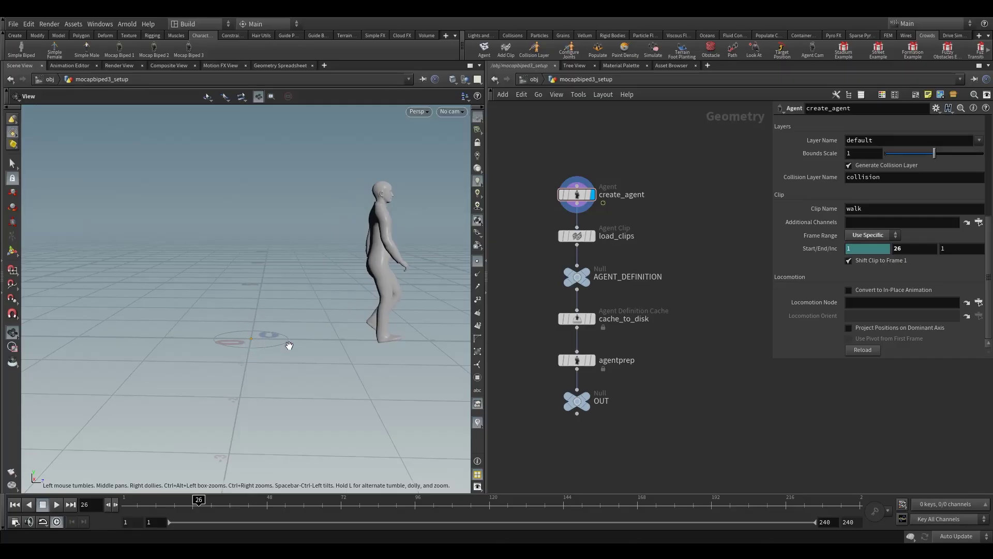
{"action": "left_click_drag", "start_coordinate": [288, 343], "coordinate": [246, 337]}
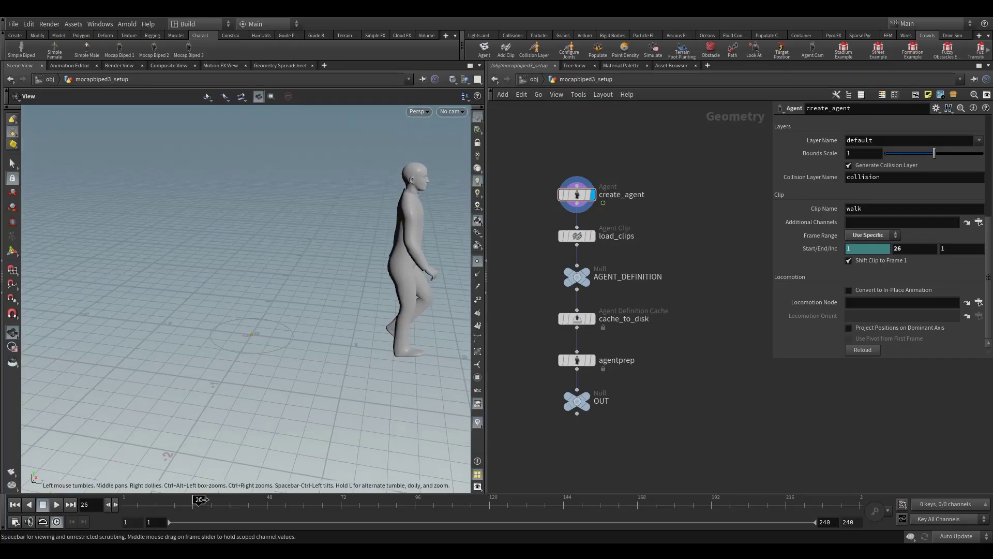
{"action": "left_click_drag", "start_coordinate": [200, 503], "coordinate": [129, 502]}
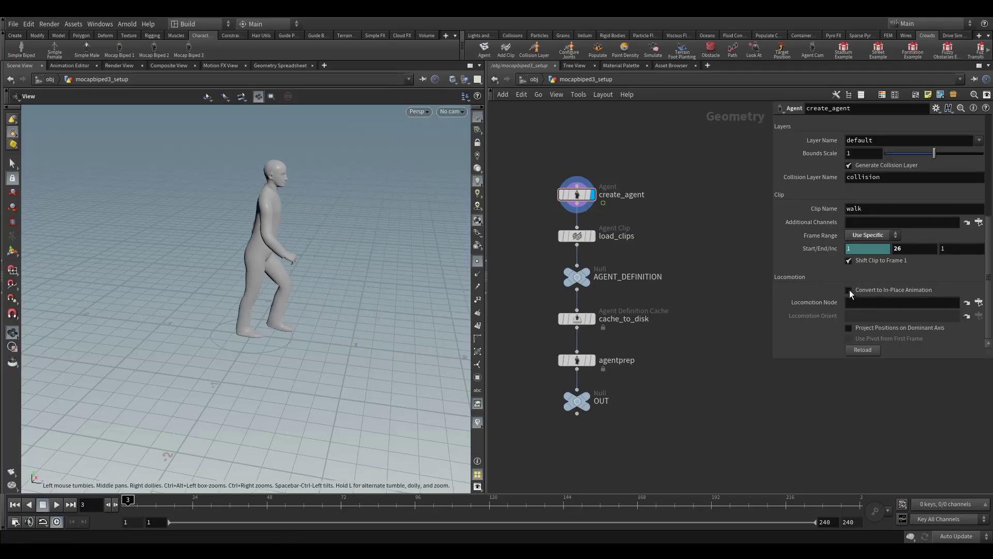
Enable Convert to In-Place Animation on create_agent, return to frame 1 and read the node's error information
{"action": "left_click", "coordinate": [880, 290]}
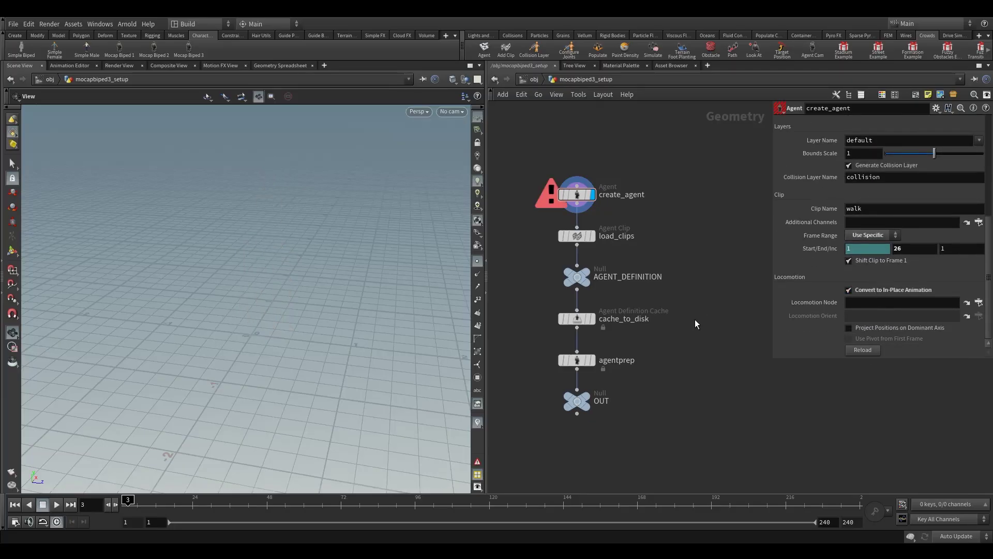
{"action": "left_click", "coordinate": [120, 505]}
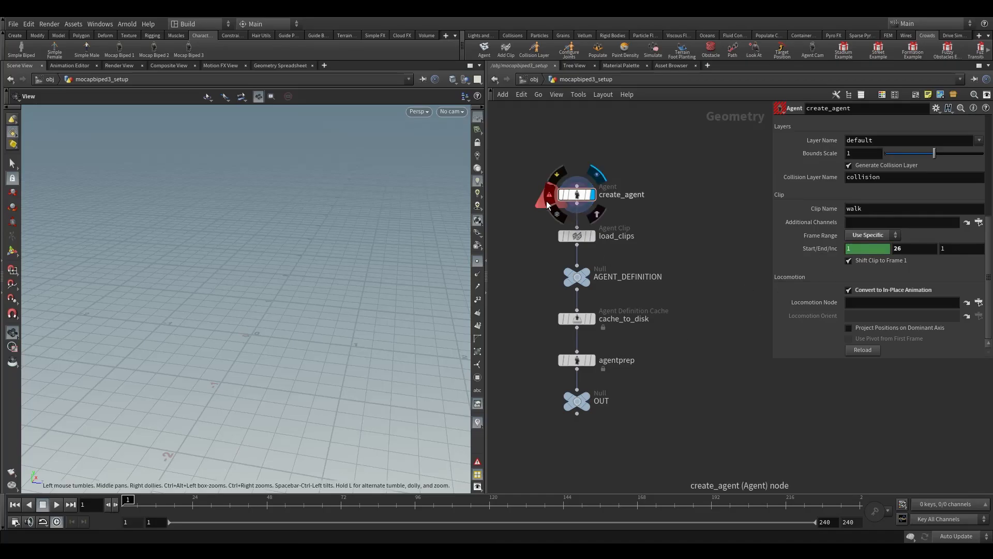
{"action": "left_click", "coordinate": [556, 202]}
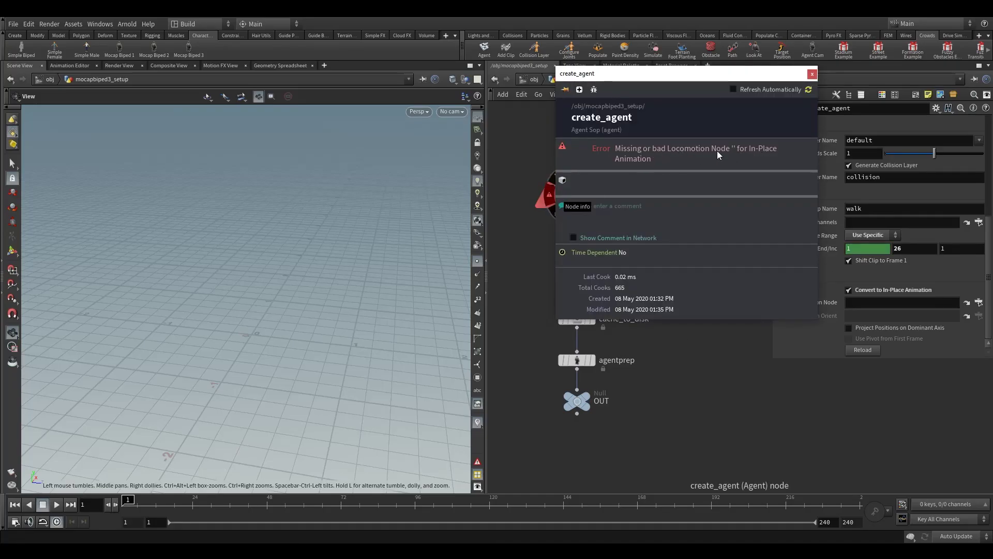
{"action": "left_click", "coordinate": [812, 73]}
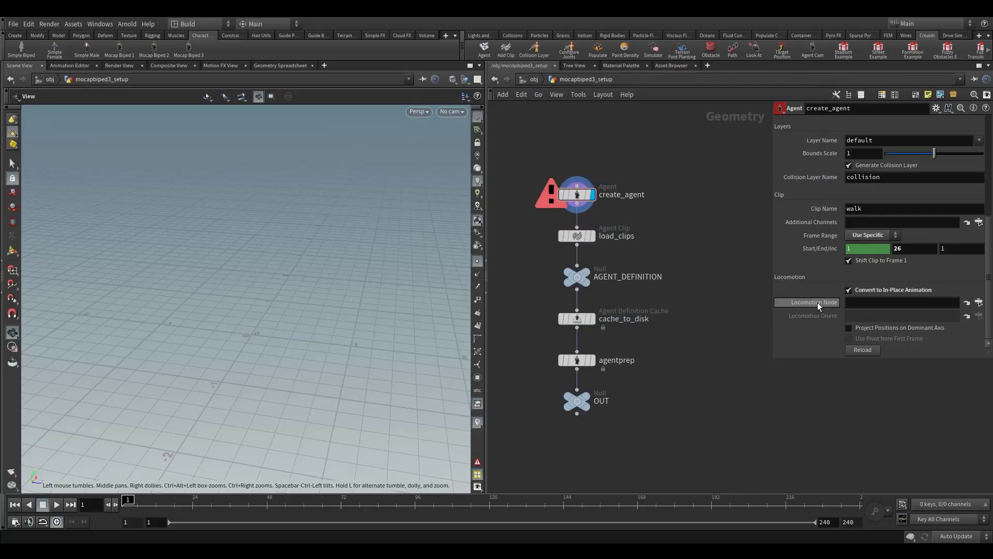
Set create_agent's Locomotion Node to the Hips node inside the mocapbiped3 rig
{"action": "left_click", "coordinate": [978, 305]}
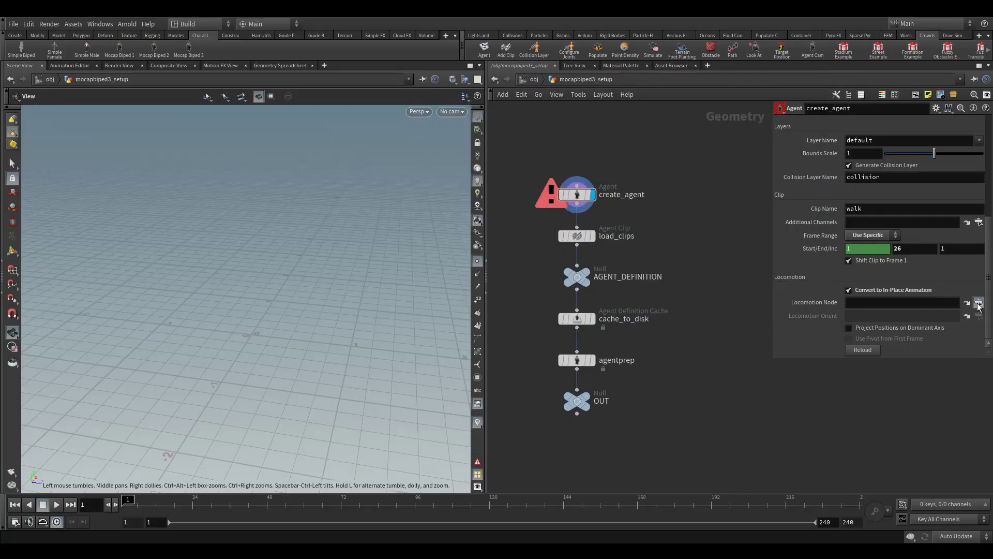
{"action": "left_click_drag", "start_coordinate": [906, 218], "coordinate": [686, 179]}
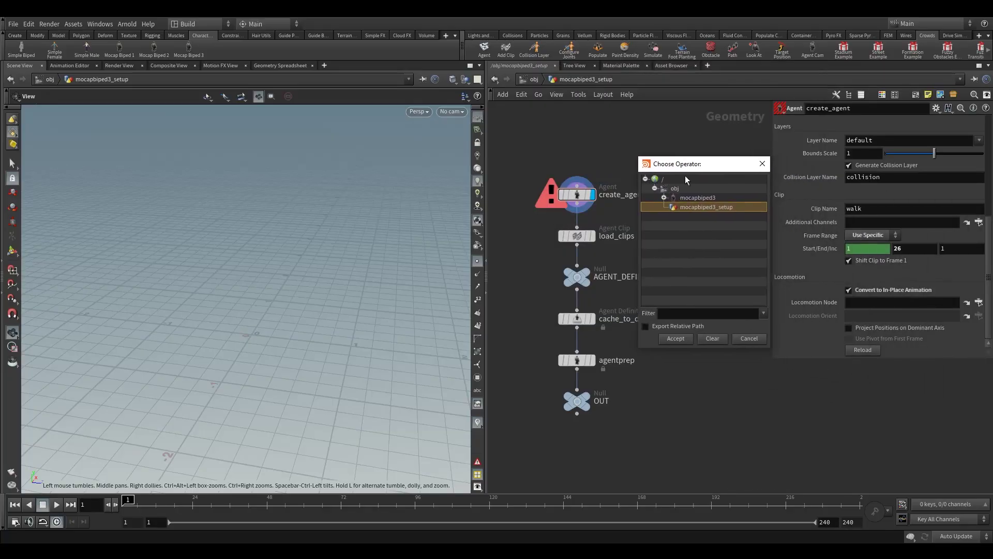
{"action": "left_click", "coordinate": [664, 198]}
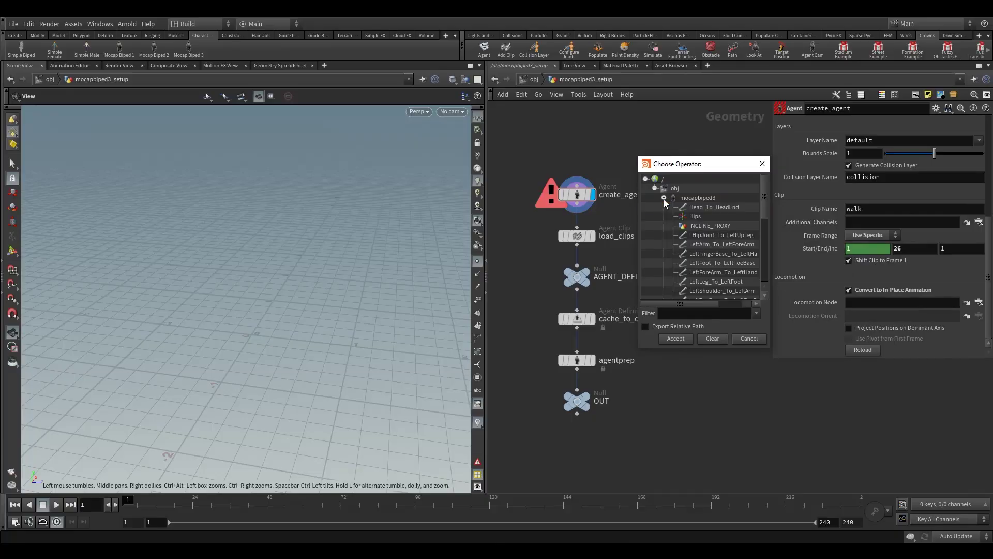
{"action": "left_click", "coordinate": [696, 198]}
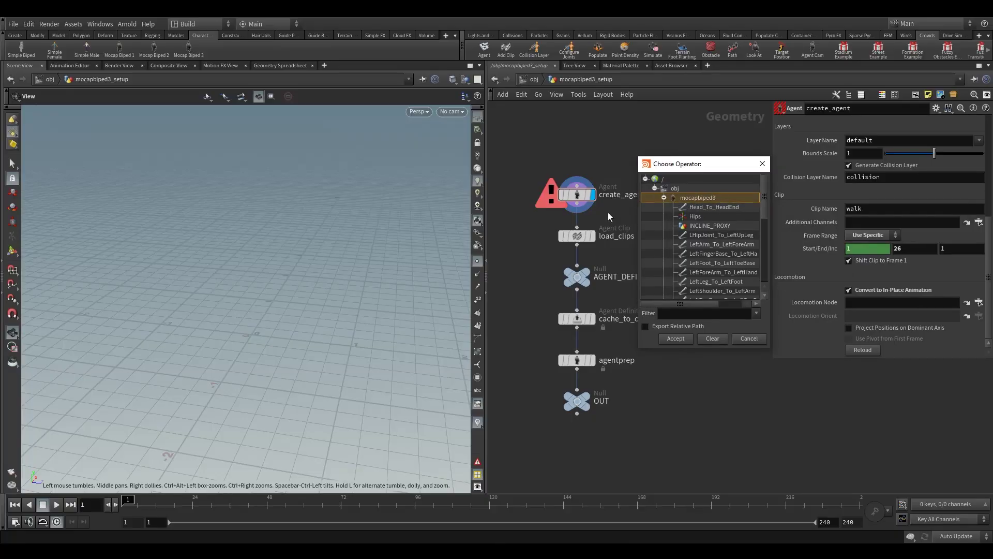
{"action": "scroll", "coordinate": [936, 198], "scroll_direction": "up", "scroll_amount": 5}
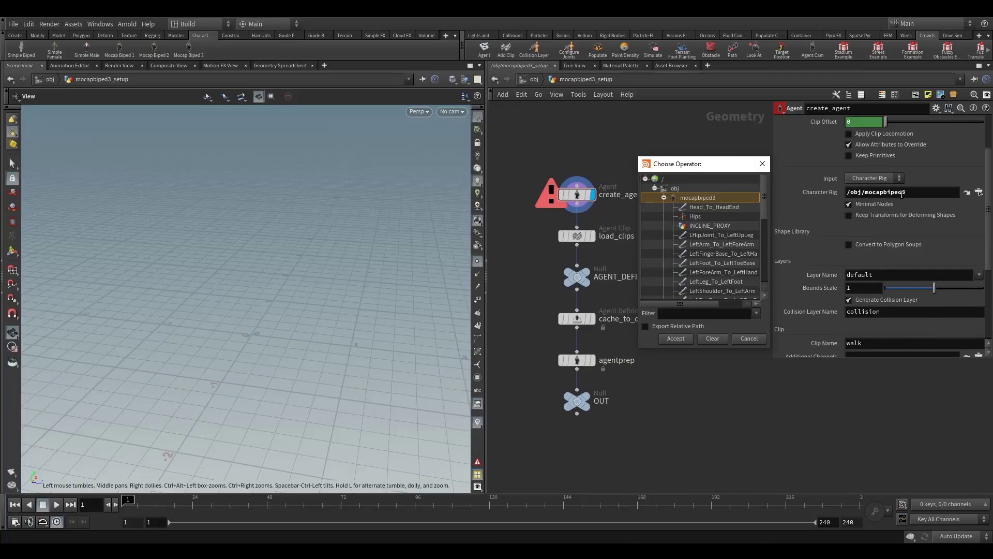
{"action": "left_click", "coordinate": [917, 194]}
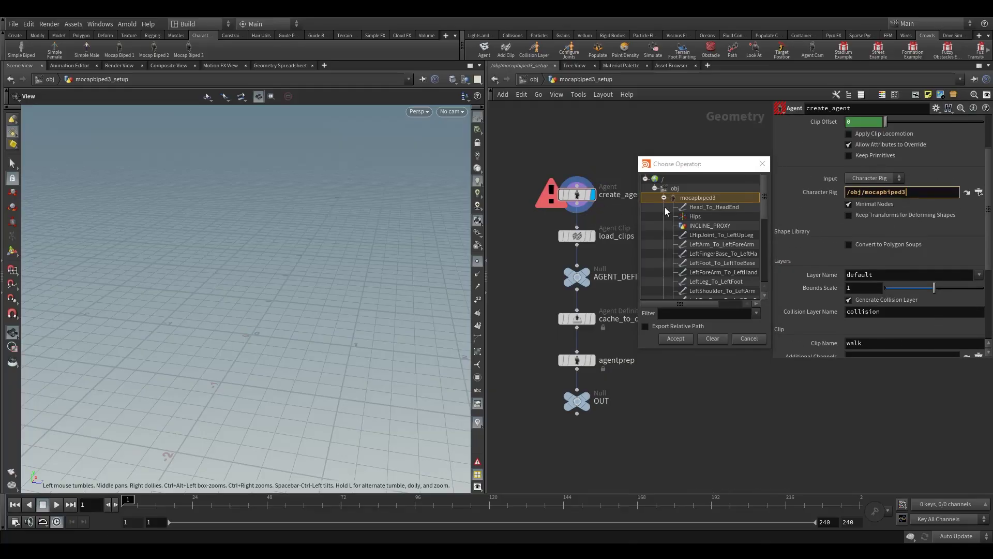
{"action": "scroll", "coordinate": [721, 208], "scroll_direction": "down", "scroll_amount": 1}
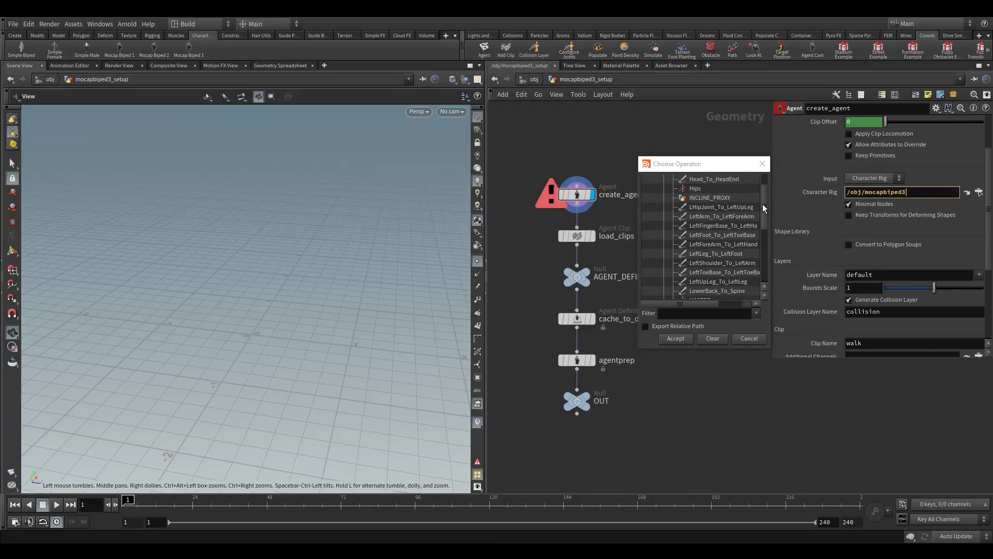
{"action": "scroll", "coordinate": [714, 207], "scroll_direction": "up", "scroll_amount": 1}
{"action": "left_click", "coordinate": [695, 218]}
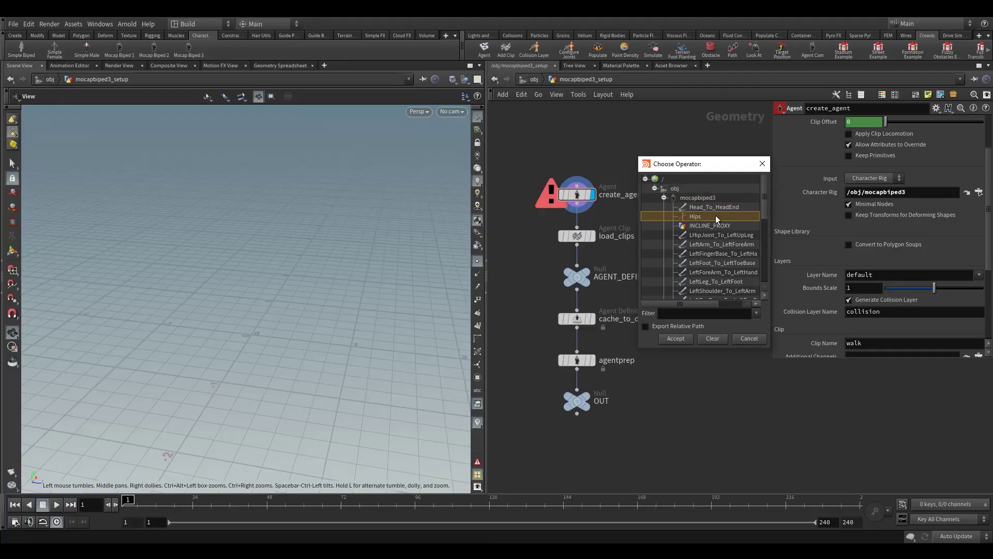
{"action": "scroll", "coordinate": [765, 207], "scroll_direction": "down", "scroll_amount": 2}
{"action": "scroll", "coordinate": [755, 248], "scroll_direction": "up", "scroll_amount": 2}
{"action": "left_click", "coordinate": [675, 339]}
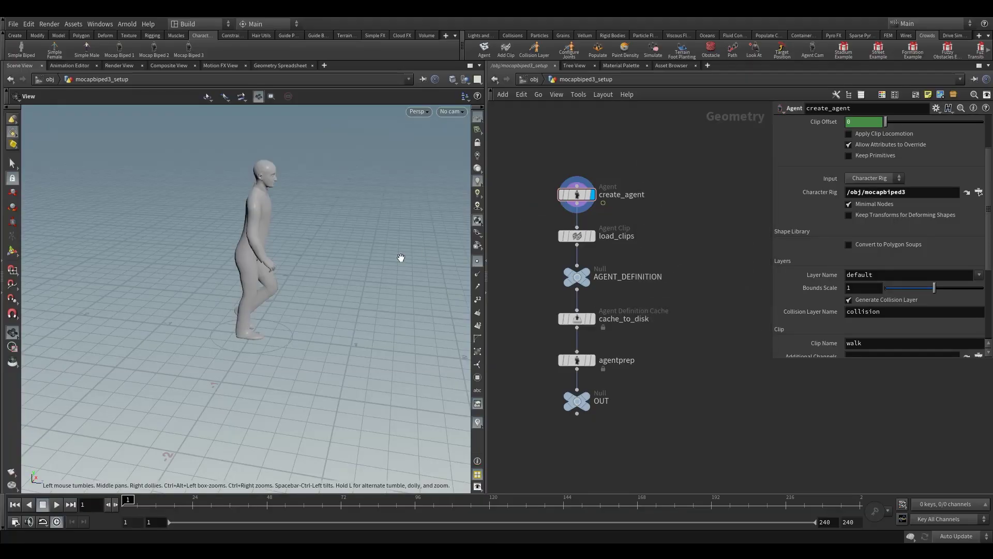
Inspect the agent's in-place walk on the timeline from several viewing angles
{"action": "left_click_drag", "start_coordinate": [238, 278], "coordinate": [237, 263]}
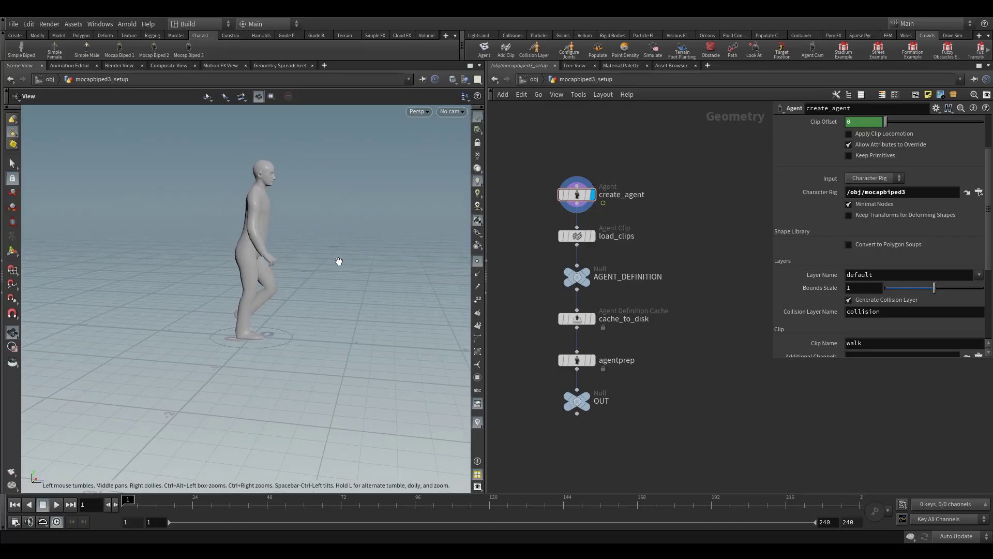
{"action": "mouse_move", "coordinate": [224, 250]}
{"action": "left_mouse_down"}
{"action": "mouse_move", "coordinate": [290, 259]}
{"action": "mouse_move", "coordinate": [226, 242]}
{"action": "left_mouse_up"}
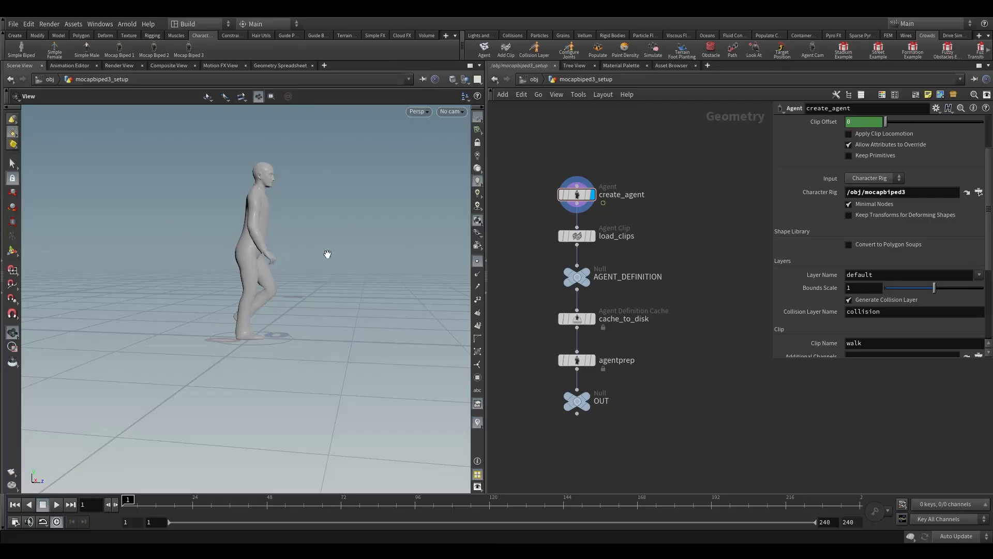
{"action": "left_click_drag", "start_coordinate": [271, 254], "coordinate": [282, 279]}
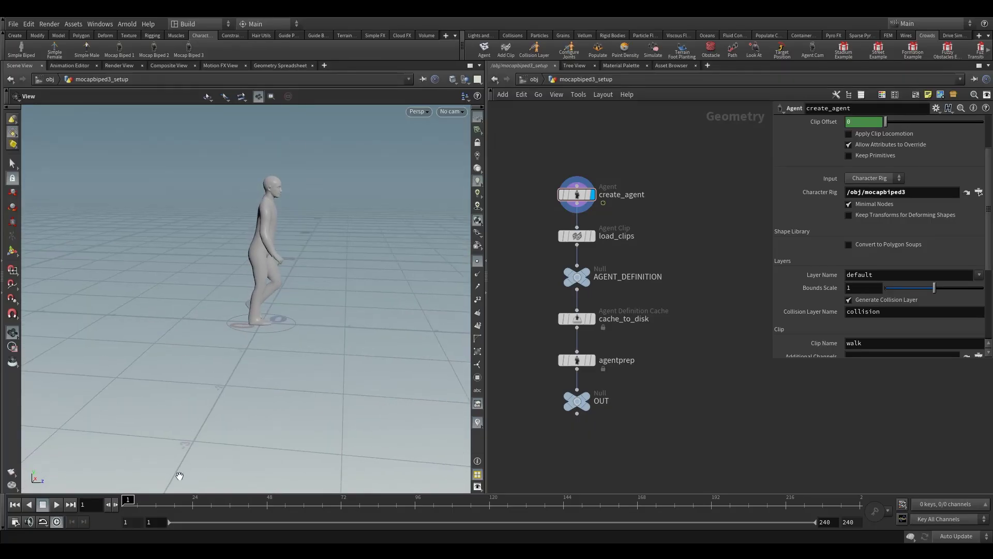
{"action": "mouse_move", "coordinate": [125, 505]}
{"action": "left_mouse_down"}
{"action": "mouse_move", "coordinate": [208, 495]}
{"action": "mouse_move", "coordinate": [123, 494]}
{"action": "left_mouse_up"}
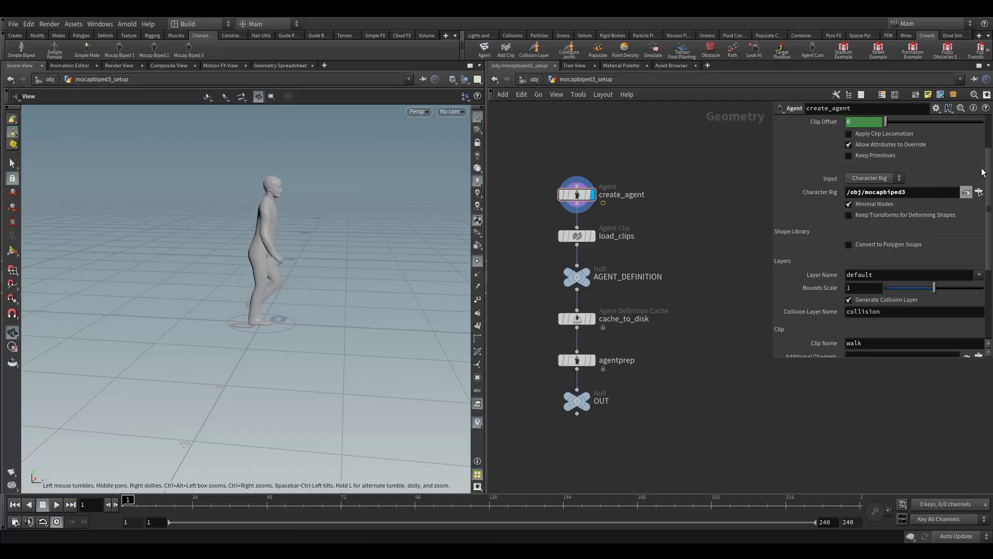
Enable Apply Clip Locomotion on create_agent and scrub the timeline to check how far the walking agent travels
{"action": "scroll", "coordinate": [983, 172], "scroll_direction": "up", "scroll_amount": 3}
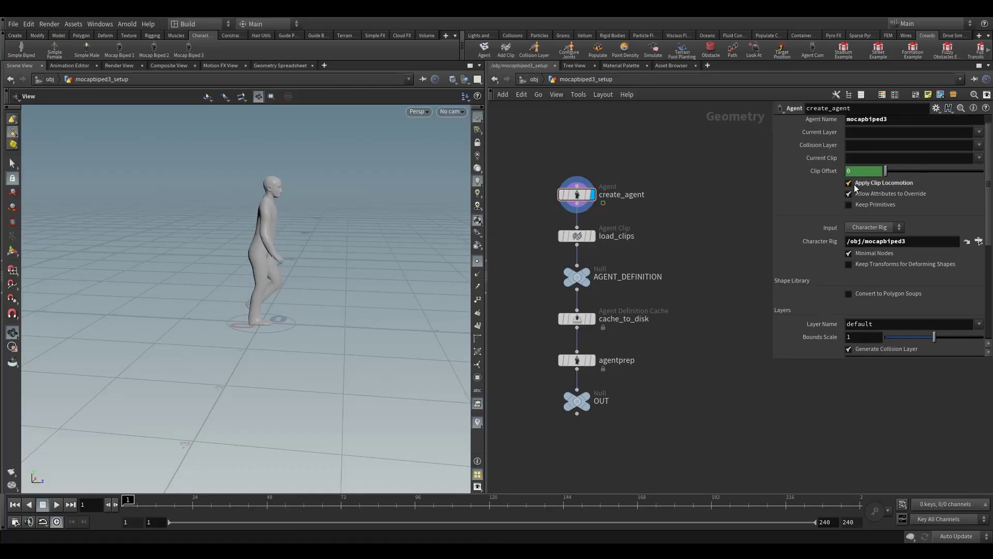
{"action": "left_click", "coordinate": [853, 183]}
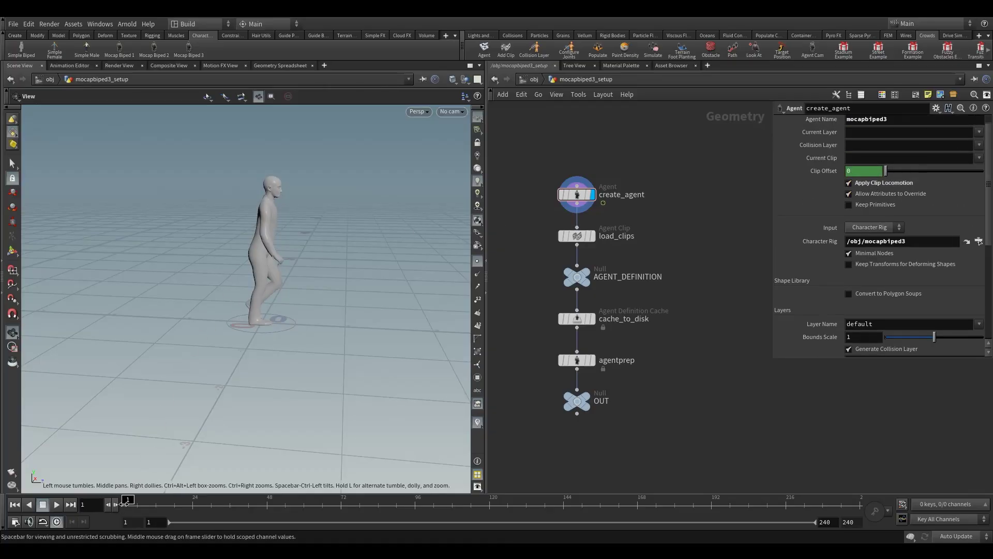
{"action": "left_click_drag", "start_coordinate": [125, 500], "coordinate": [175, 498]}
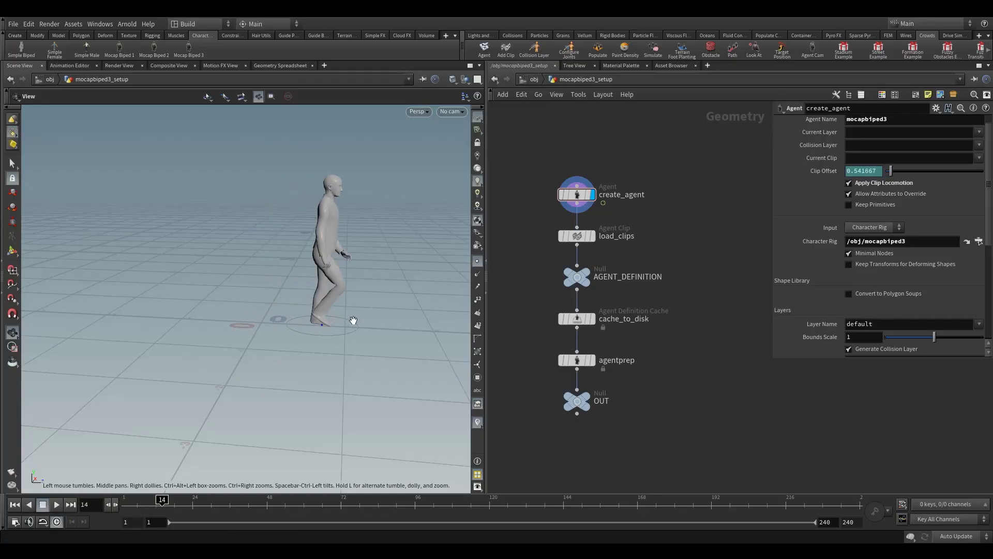
{"action": "key", "text": "Up"}
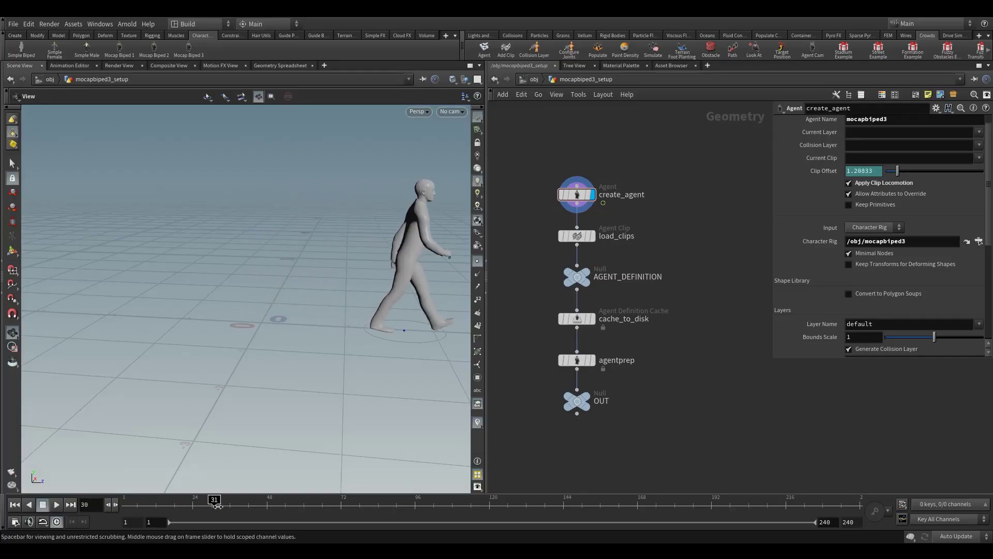
{"action": "middle_click_drag", "start_coordinate": [334, 296], "coordinate": [164, 293]}
{"action": "right_click_drag", "start_coordinate": [171, 300], "coordinate": [216, 395]}
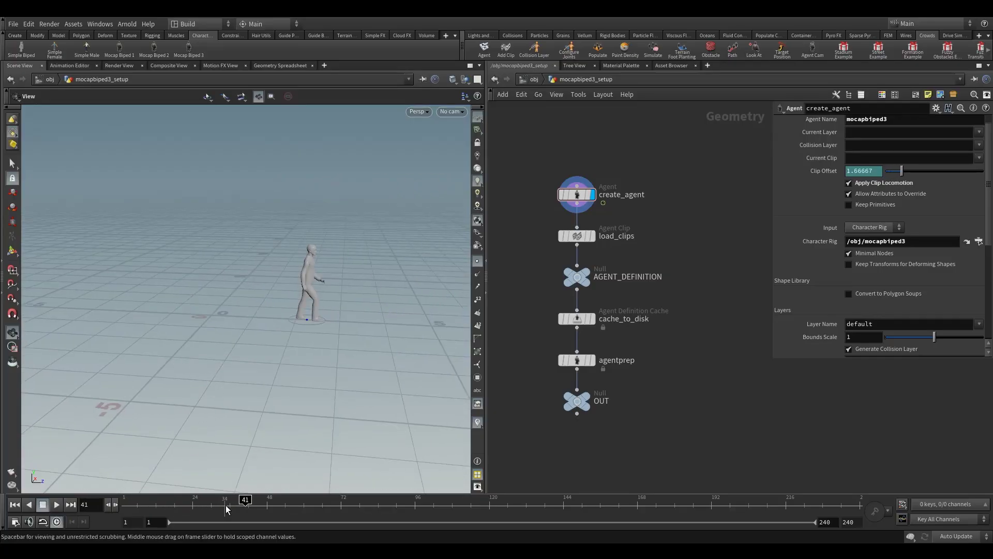
{"action": "left_click_drag", "start_coordinate": [246, 501], "coordinate": [107, 496]}
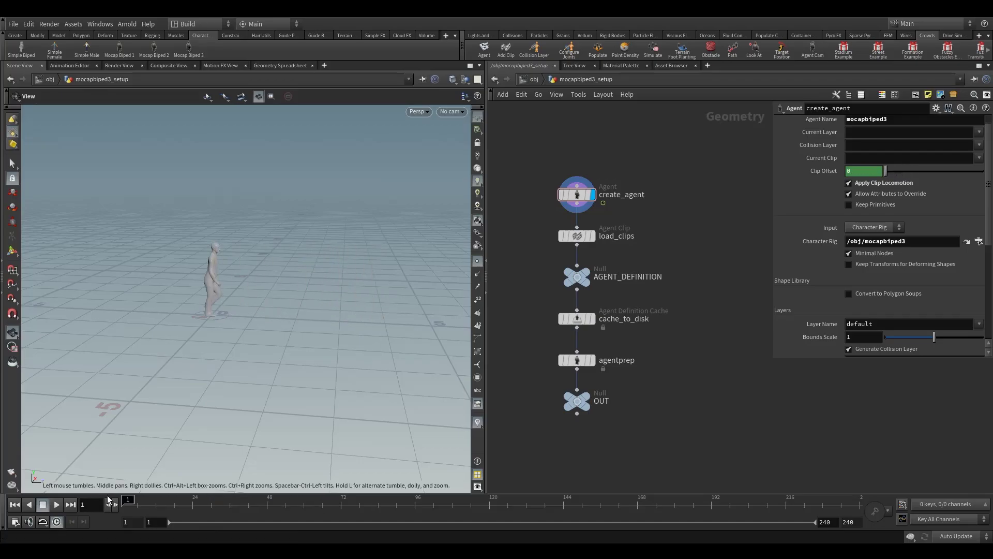
Play back the agent's locomotion, stop it, and scrub back to frame 1 while viewing the walk up close
{"action": "left_click", "coordinate": [58, 505]}
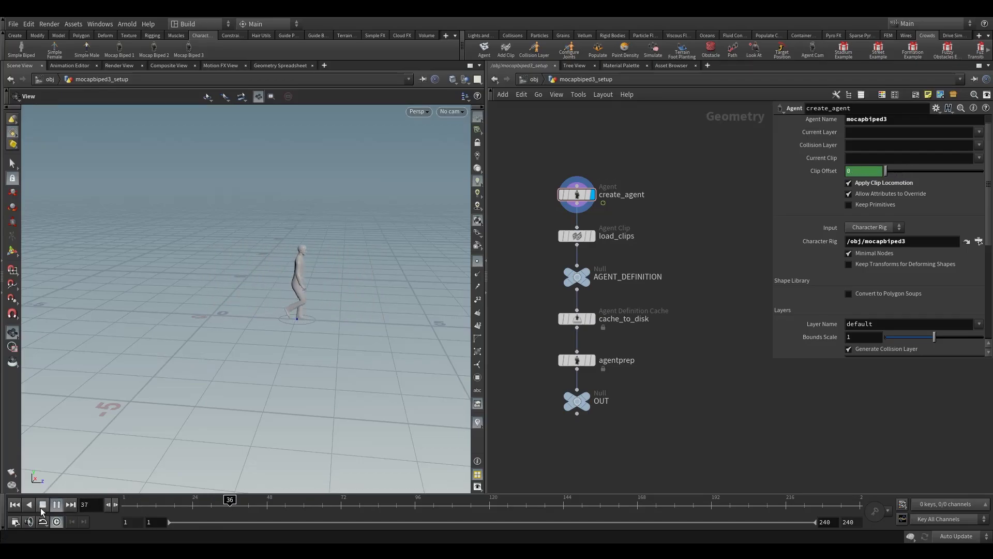
{"action": "left_click", "coordinate": [43, 505]}
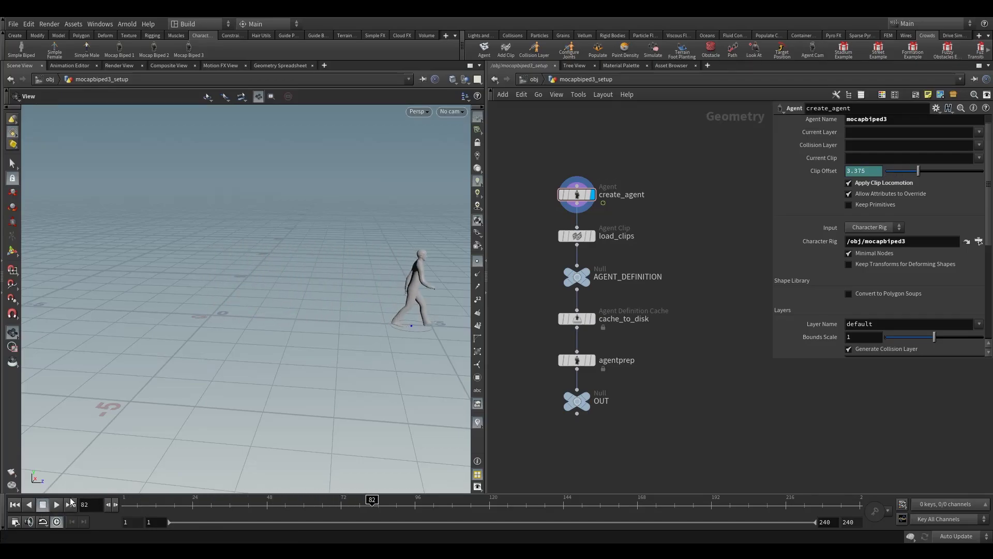
{"action": "scroll", "coordinate": [390, 288], "scroll_direction": "up", "scroll_amount": 5}
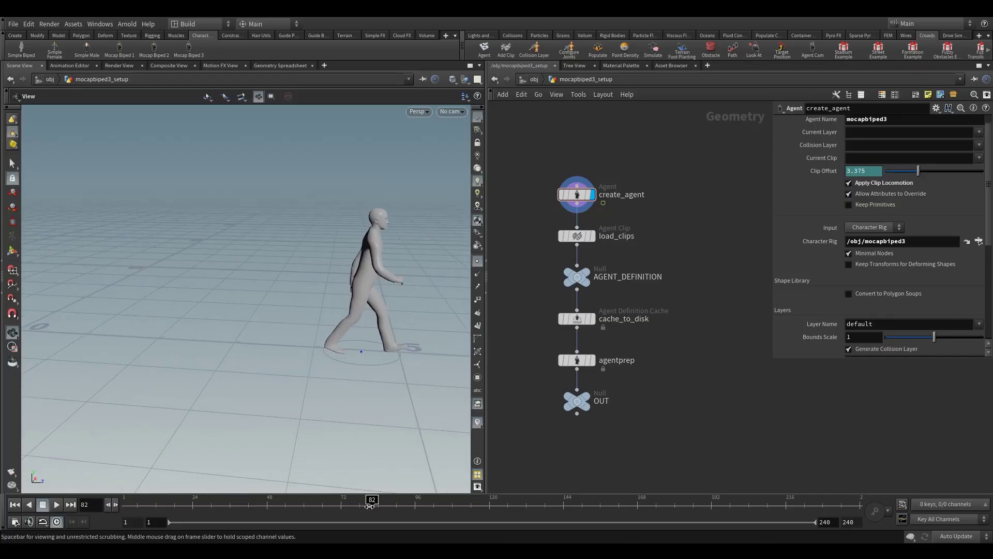
{"action": "left_click_drag", "start_coordinate": [371, 506], "coordinate": [346, 506]}
{"action": "left_click_drag", "start_coordinate": [338, 505], "coordinate": [128, 505]}
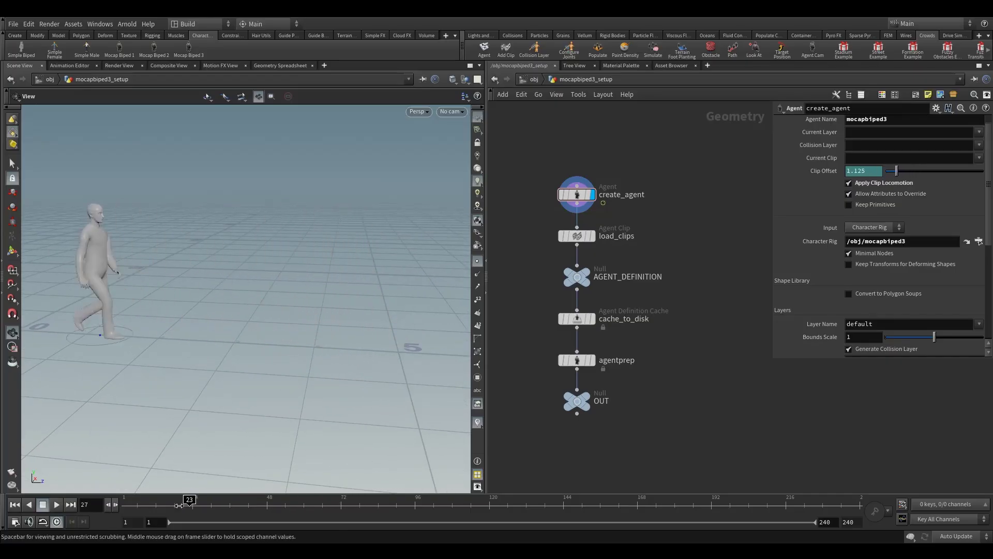
{"action": "left_click_drag", "start_coordinate": [103, 311], "coordinate": [220, 339]}
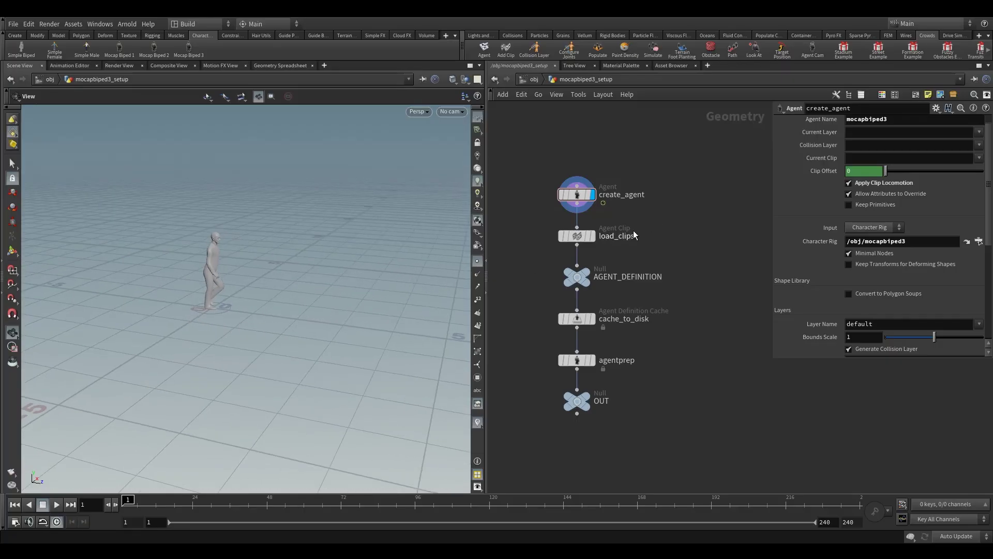
{"action": "middle_click_drag", "start_coordinate": [529, 146], "coordinate": [556, 175]}
{"action": "scroll", "coordinate": [940, 197], "scroll_direction": "down", "scroll_amount": 2}
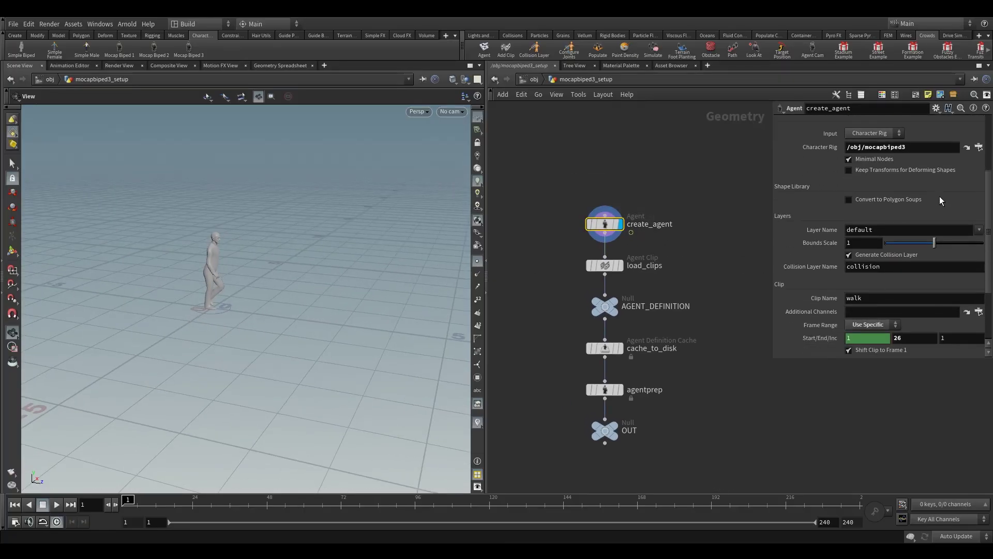
{"action": "left_click_drag", "start_coordinate": [606, 226], "coordinate": [678, 226]}
{"action": "middle_click_drag", "start_coordinate": [713, 262], "coordinate": [637, 264]}
{"action": "left_click_drag", "start_coordinate": [207, 303], "coordinate": [179, 293]}
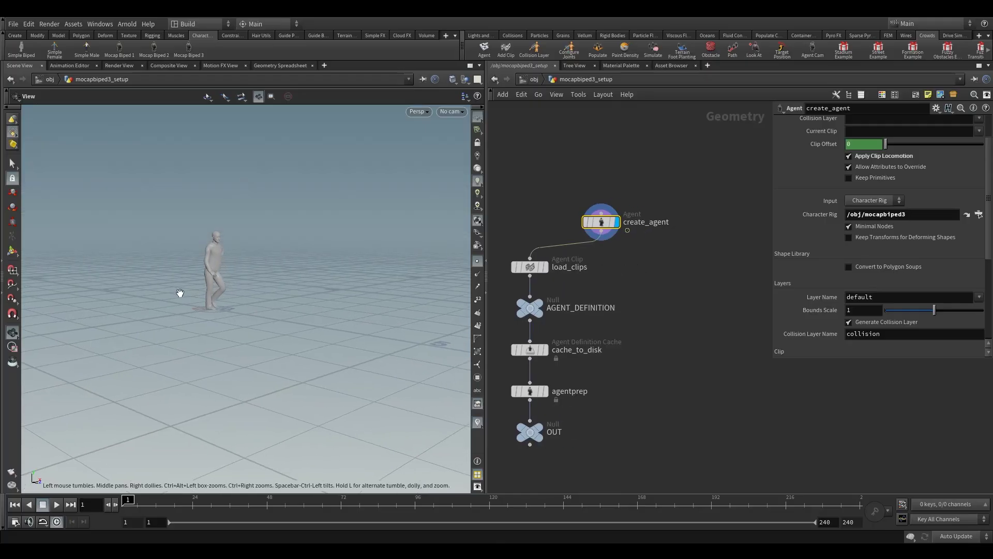
{"action": "right_click_drag", "start_coordinate": [180, 293], "coordinate": [289, 278]}
{"action": "middle_click_drag", "start_coordinate": [657, 319], "coordinate": [695, 328]}
{"action": "left_click_drag", "start_coordinate": [519, 217], "coordinate": [594, 446]}
{"action": "middle_click_drag", "start_coordinate": [578, 173], "coordinate": [561, 176]}
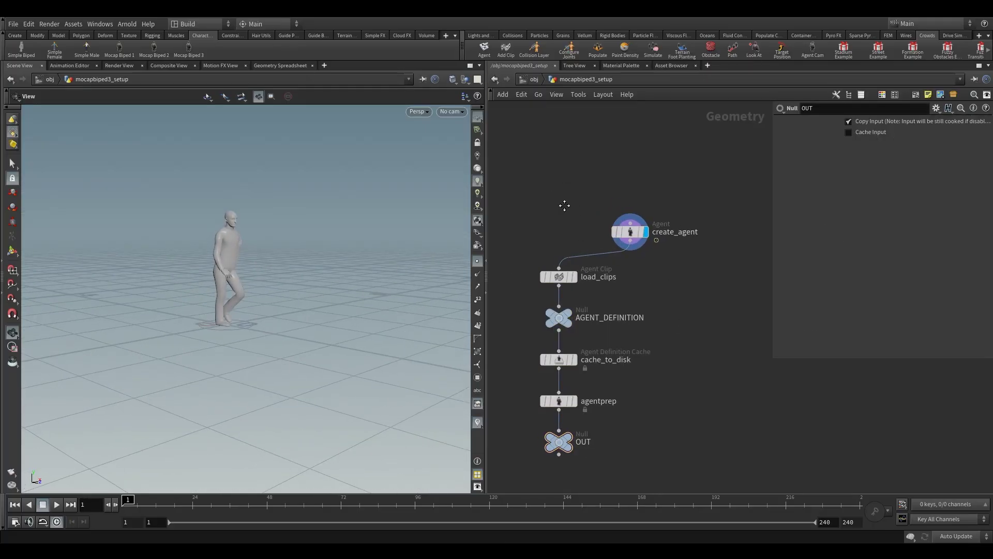
{"action": "left_click_drag", "start_coordinate": [623, 231], "coordinate": [553, 232]}
{"action": "middle_click_drag", "start_coordinate": [605, 242], "coordinate": [650, 212]}
Select the load_clips node and display its output in the viewport
{"action": "left_click_drag", "start_coordinate": [537, 226], "coordinate": [606, 291]}
{"action": "left_click", "coordinate": [595, 247]}
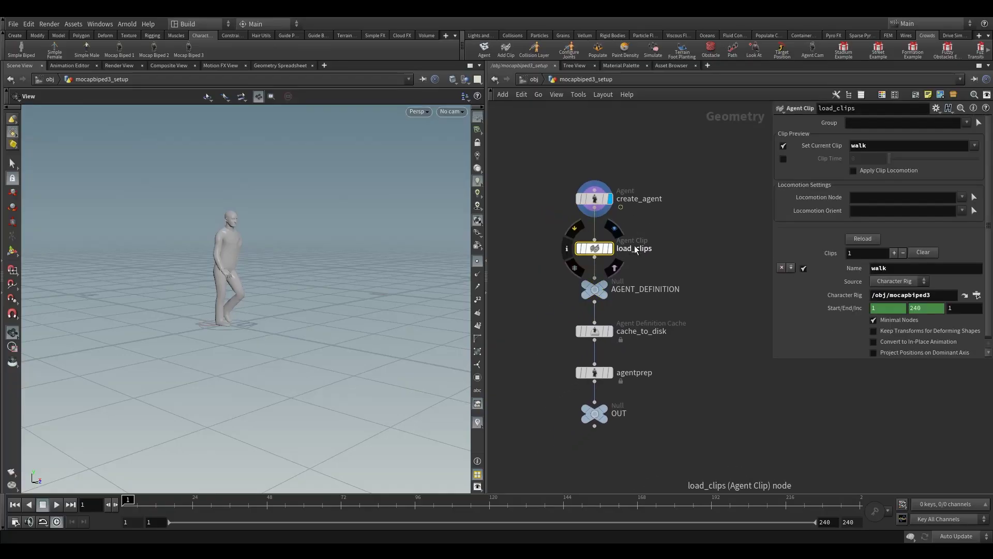
{"action": "left_click", "coordinate": [611, 248]}
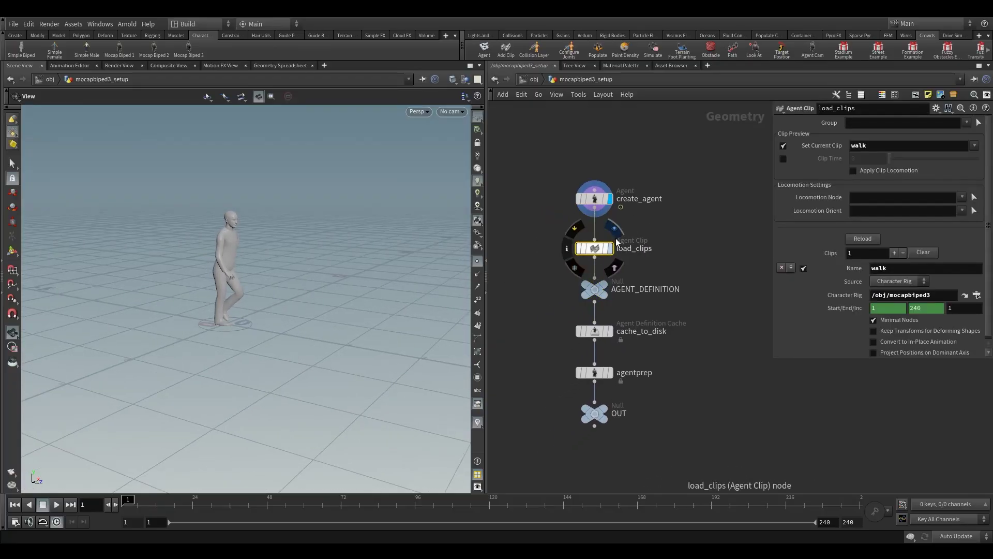
Duplicate the mocapbiped3 character at object level and rename the original to walk
{"action": "left_click", "coordinate": [532, 83]}
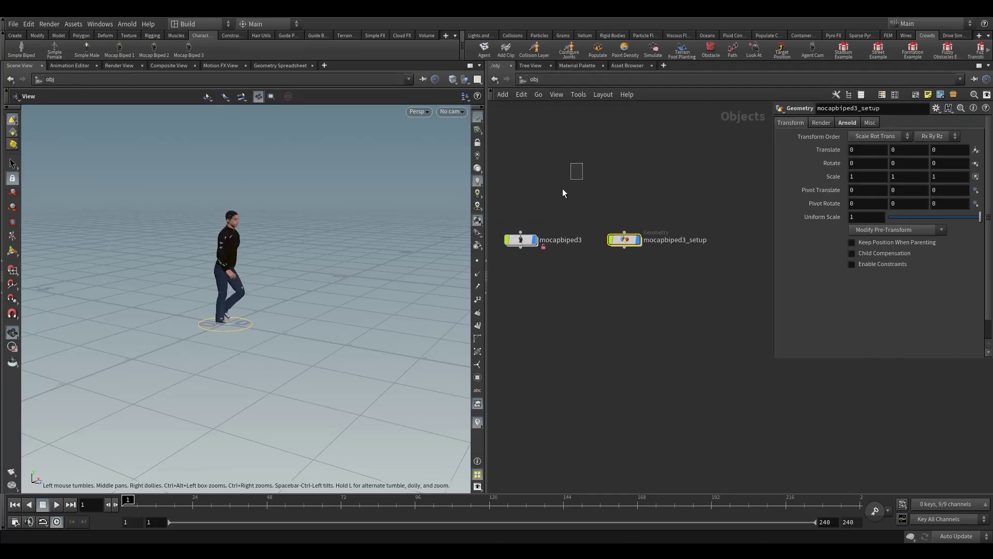
{"action": "left_click", "coordinate": [521, 240]}
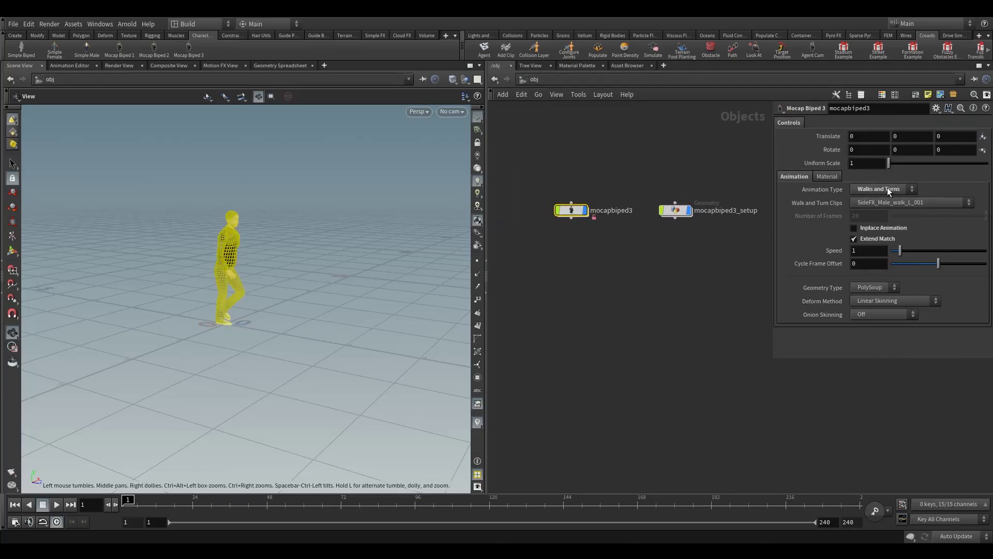
{"action": "mouse_move", "coordinate": [566, 220]}
{"action": "left_click_drag", "start_coordinate": [571, 213], "coordinate": [573, 261], "text": "alt"}
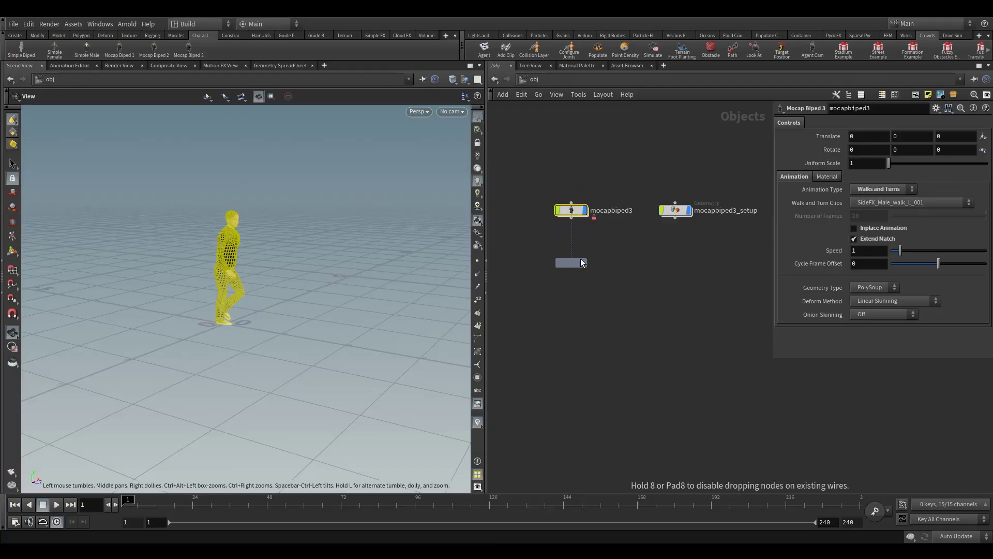
{"action": "double_click", "coordinate": [619, 211]}
{"action": "key", "text": "ctrl+a"}
{"action": "type", "text": "walk"}
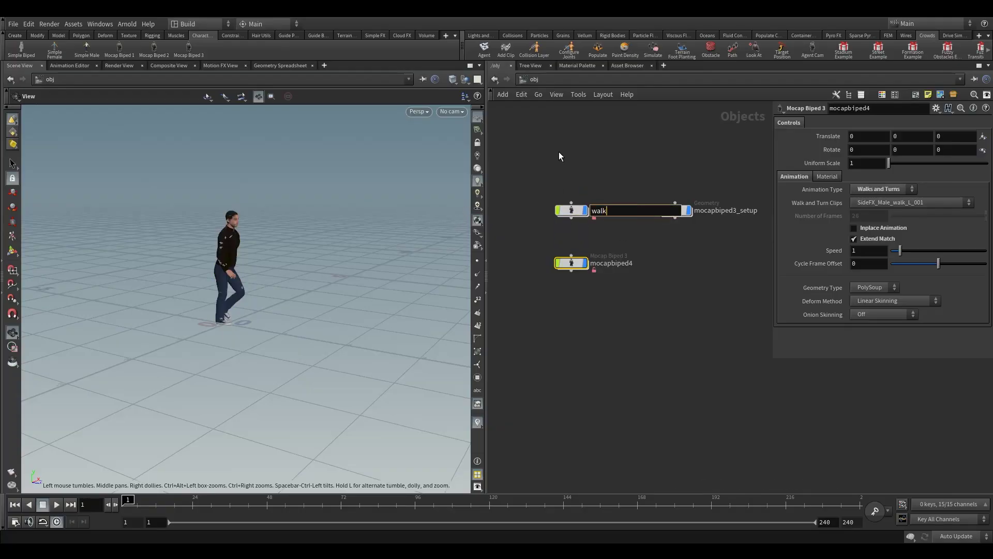
{"action": "key", "text": "Return"}
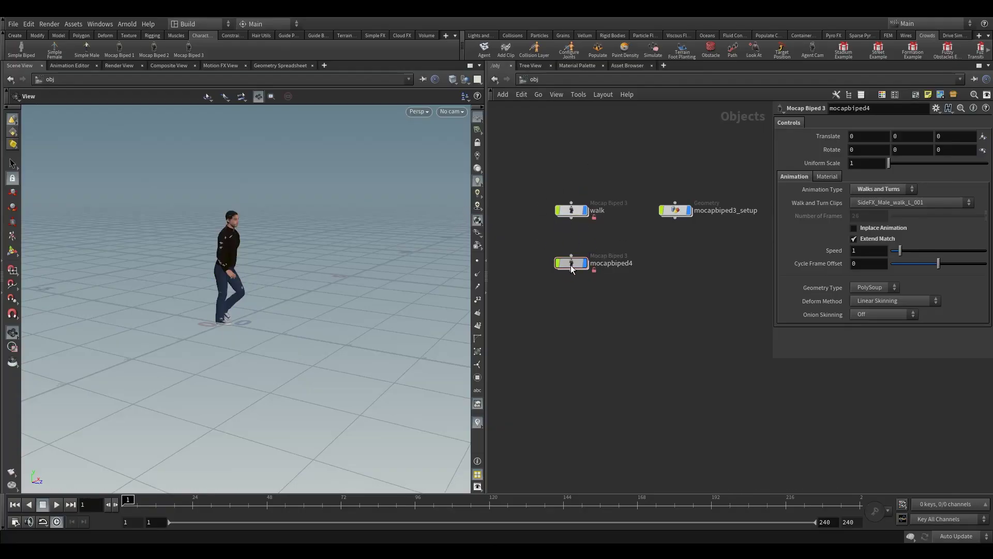
Rename the duplicated character to run and set its Animation Type to Runs
{"action": "double_click", "coordinate": [621, 263]}
{"action": "left_click_drag", "start_coordinate": [634, 264], "coordinate": [590, 271]}
{"action": "key", "text": "ctrl+a"}
{"action": "key", "text": "BackSpace"}
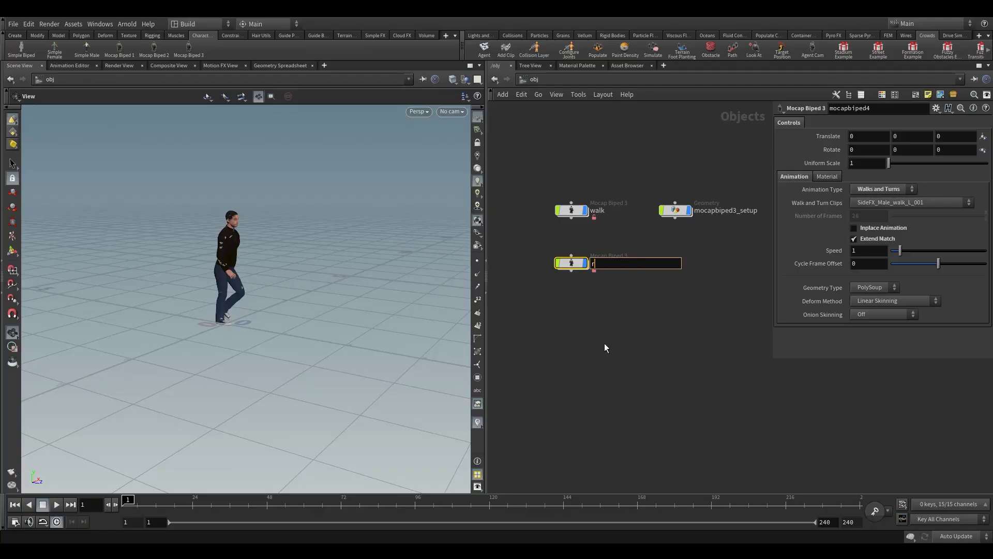
{"action": "type", "text": "run"}
{"action": "key", "text": "Return"}
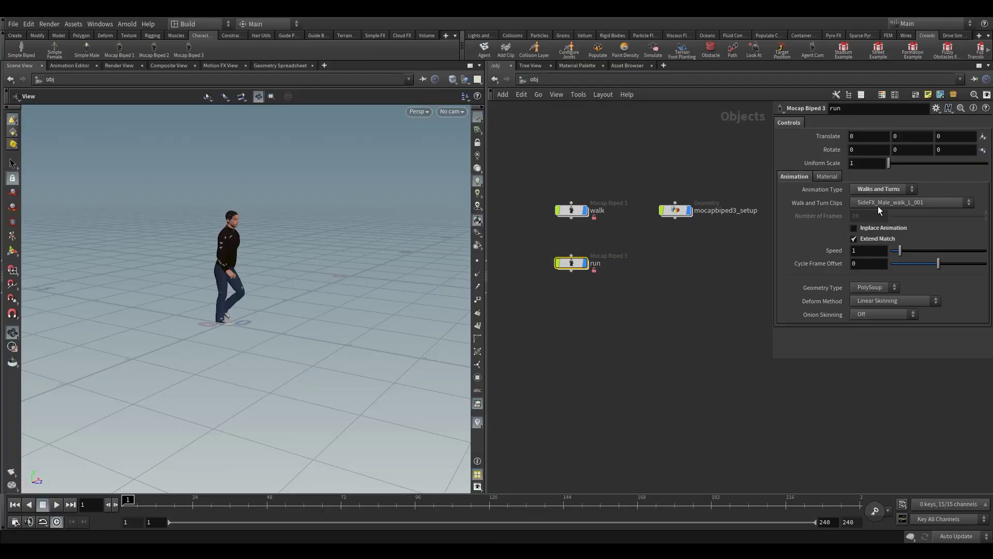
{"action": "left_click", "coordinate": [884, 190]}
{"action": "left_click", "coordinate": [877, 212]}
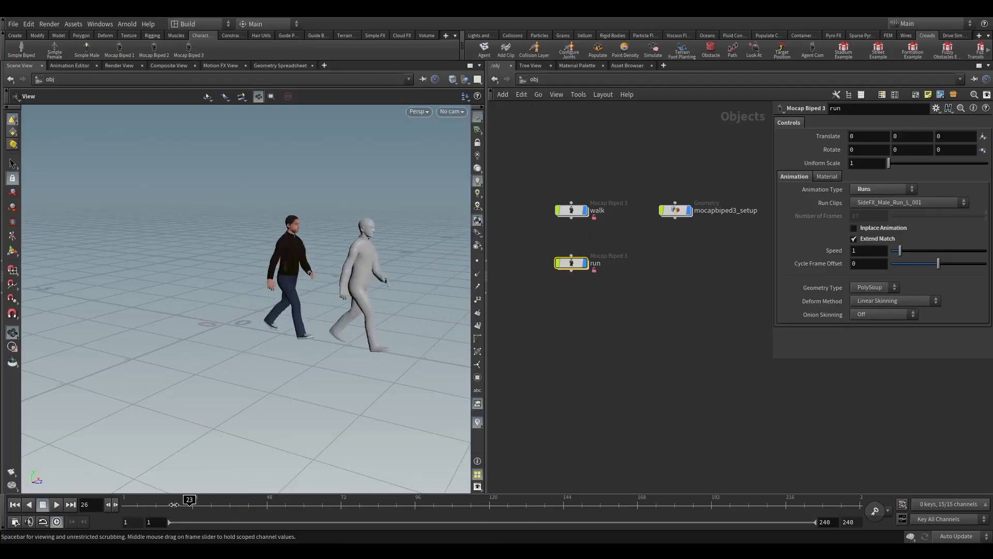
Hide the walk and mocapbiped3_setup objects so only the run character is displayed, and select run
{"action": "mouse_move", "coordinate": [662, 204]}
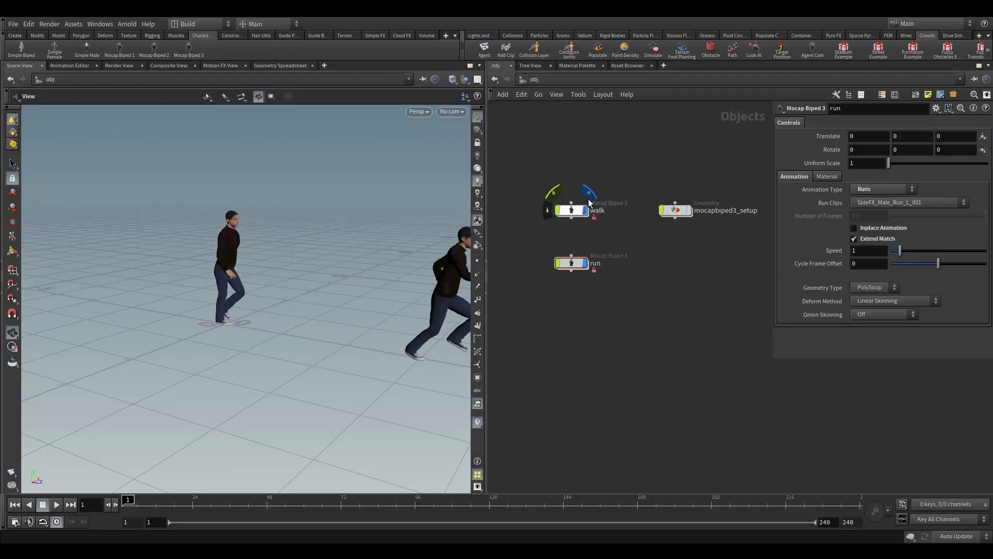
{"action": "left_click", "coordinate": [588, 198]}
{"action": "left_click_drag", "start_coordinate": [625, 232], "coordinate": [538, 300]}
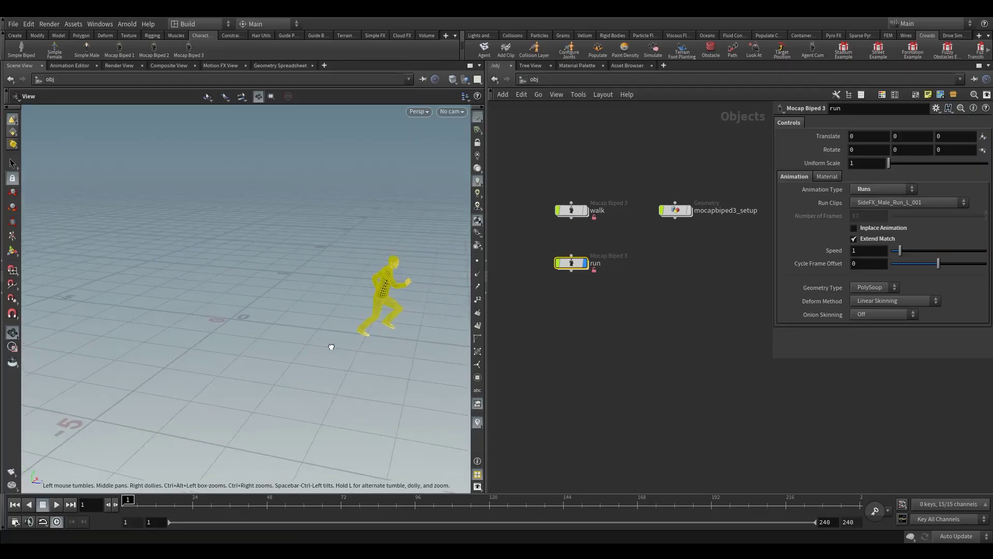
Set the run character's Run Clips to SideFX_Male_jog_hopOver_L_L_001 and check the motion from frame 1
{"action": "left_click", "coordinate": [904, 202]}
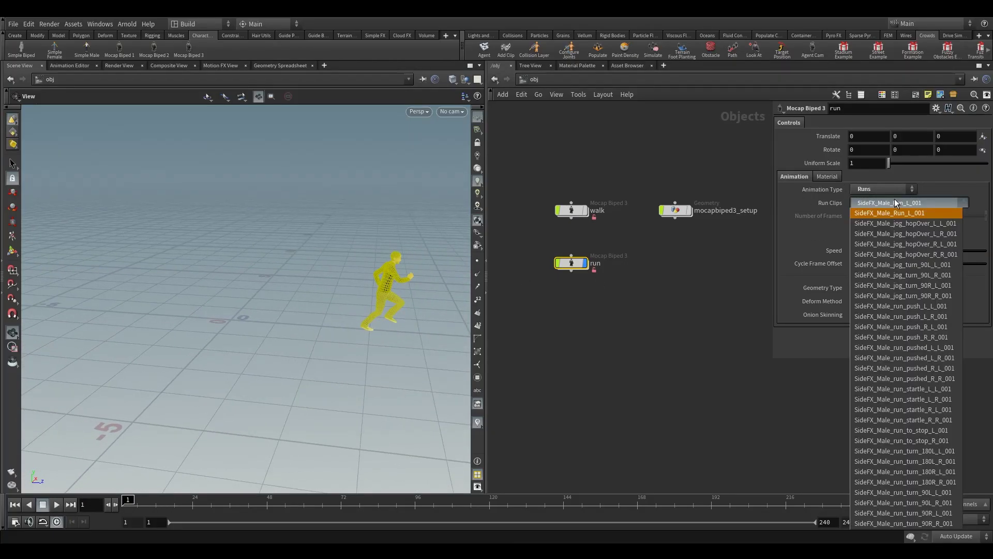
{"action": "left_click", "coordinate": [909, 227]}
{"action": "mouse_move", "coordinate": [129, 500]}
{"action": "left_mouse_down"}
{"action": "mouse_move", "coordinate": [233, 500]}
{"action": "mouse_move", "coordinate": [97, 503]}
{"action": "left_mouse_up"}
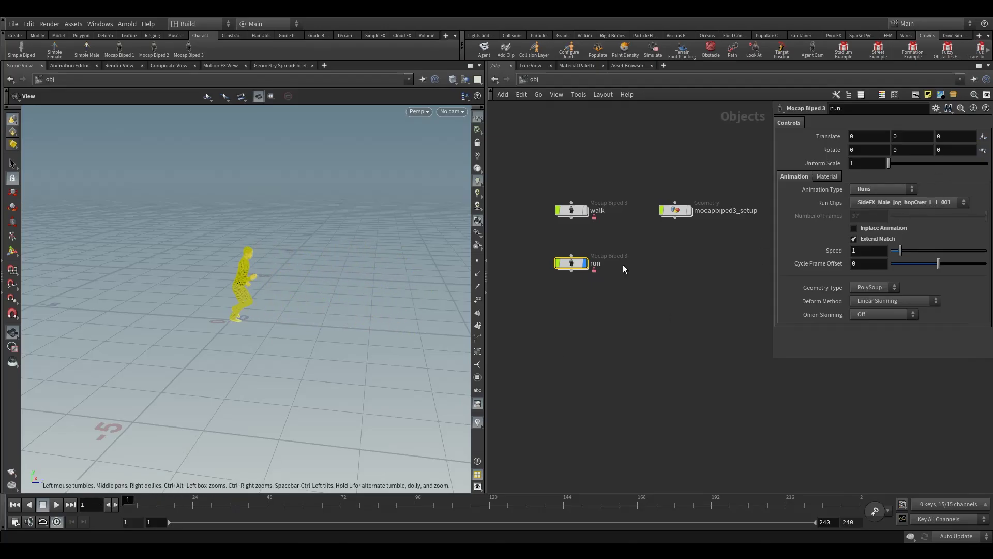
Open the mocapbiped3_setup network and examine the load_clips and create_agent nodes in the chain
{"action": "scroll", "coordinate": [626, 243], "scroll_direction": "up", "scroll_amount": 4}
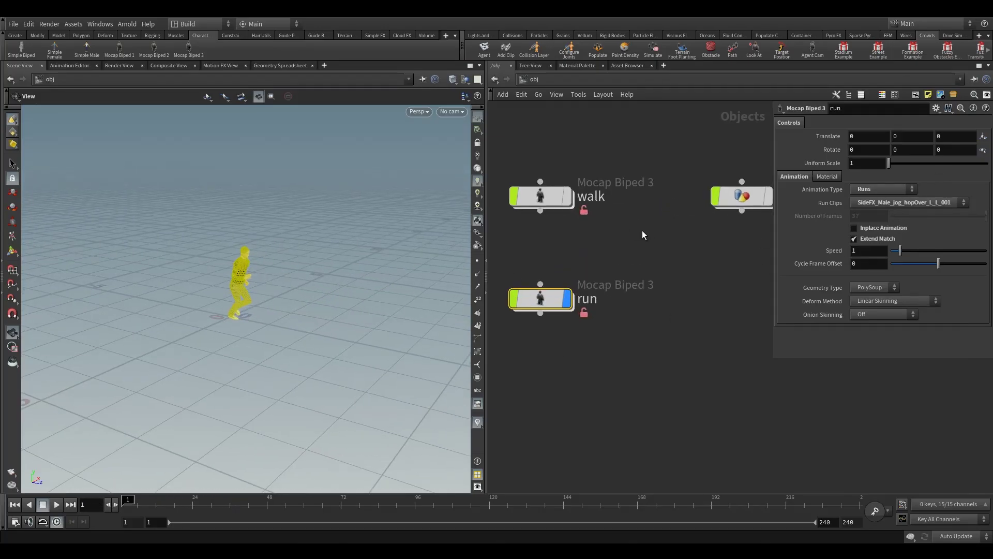
{"action": "double_click", "coordinate": [739, 201]}
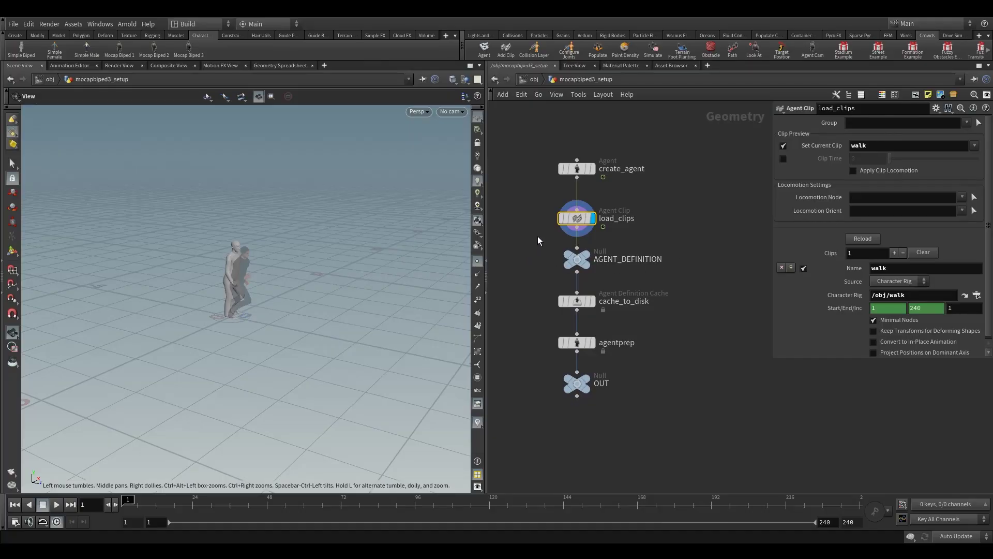
{"action": "scroll", "coordinate": [892, 192], "scroll_direction": "down", "scroll_amount": 1}
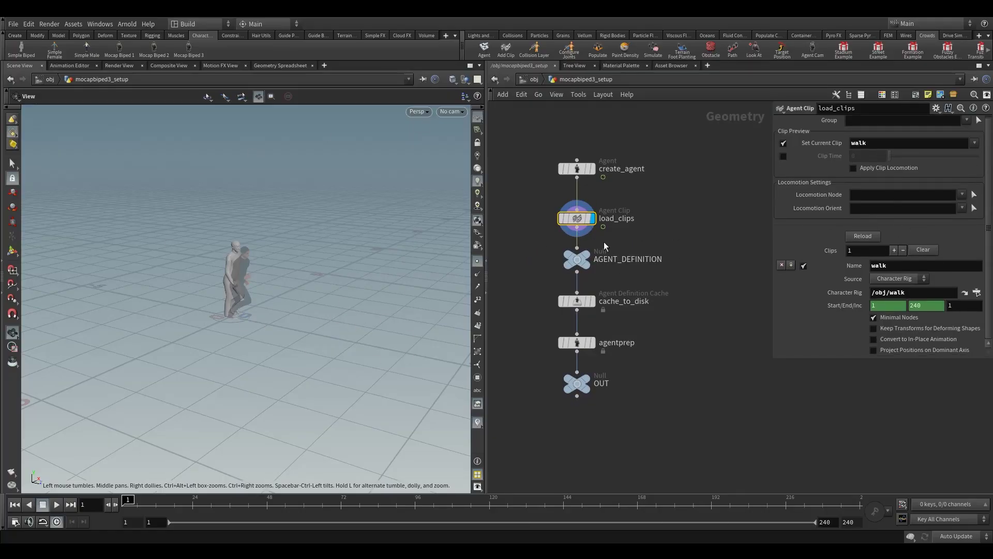
{"action": "left_click_drag", "start_coordinate": [583, 156], "coordinate": [558, 430]}
{"action": "middle_click_drag", "start_coordinate": [738, 339], "coordinate": [682, 340]}
{"action": "left_click", "coordinate": [685, 384]}
{"action": "left_click_drag", "start_coordinate": [604, 416], "coordinate": [492, 155]}
{"action": "left_click_drag", "start_coordinate": [649, 129], "coordinate": [612, 313]}
{"action": "scroll", "coordinate": [695, 292], "scroll_direction": "down", "scroll_amount": 5}
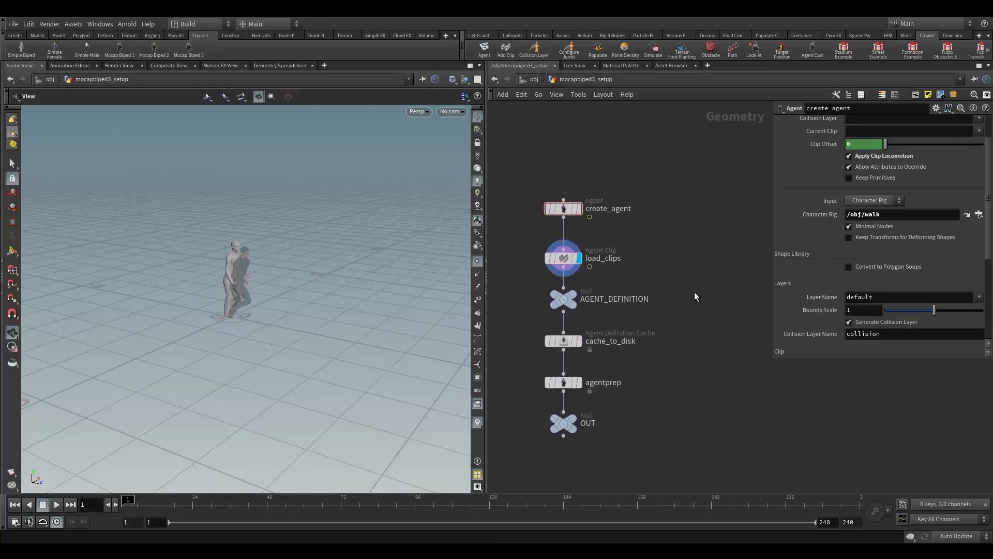
Widen the parameter pane beside load_clips and select the create_agent node to show its settings
{"action": "left_click", "coordinate": [580, 248]}
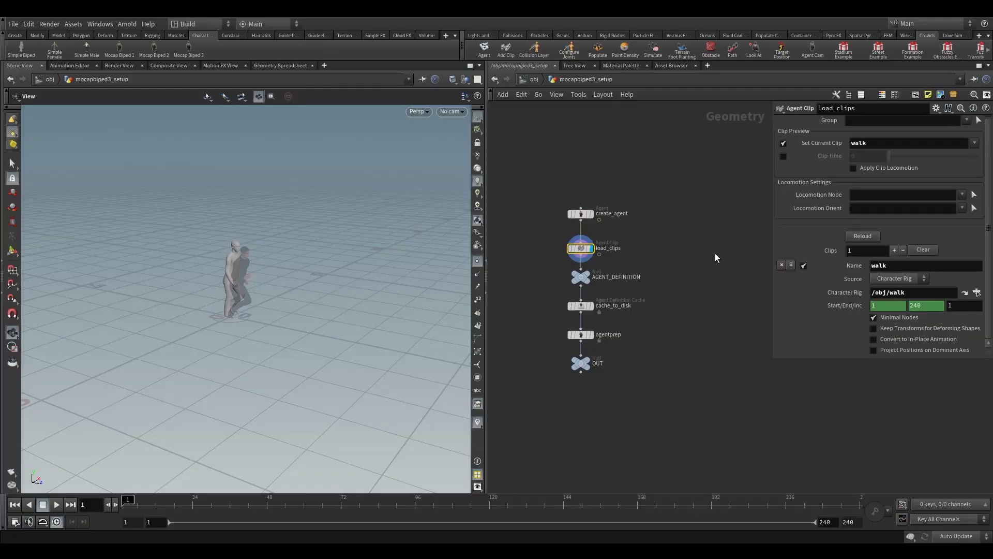
{"action": "left_click_drag", "start_coordinate": [772, 253], "coordinate": [725, 272]}
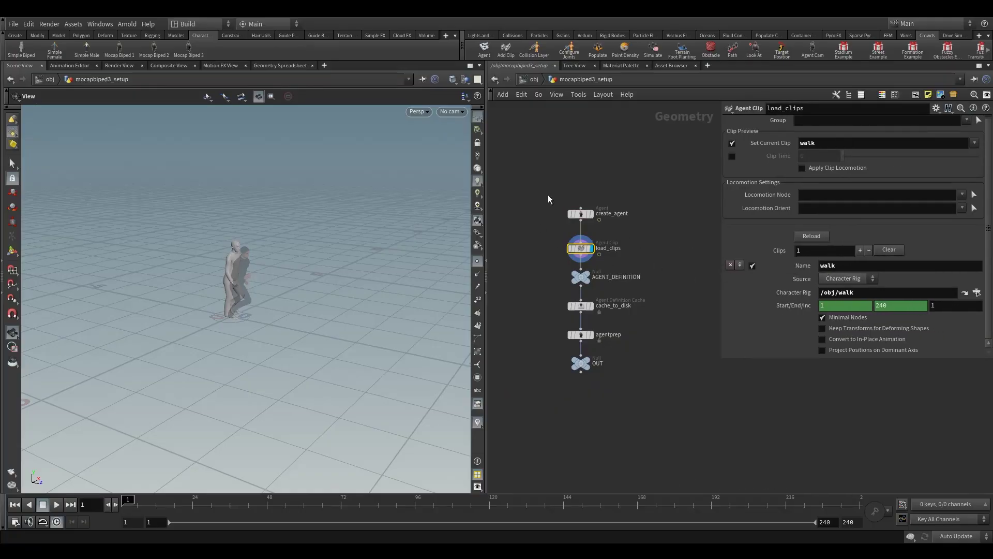
{"action": "left_click", "coordinate": [581, 214]}
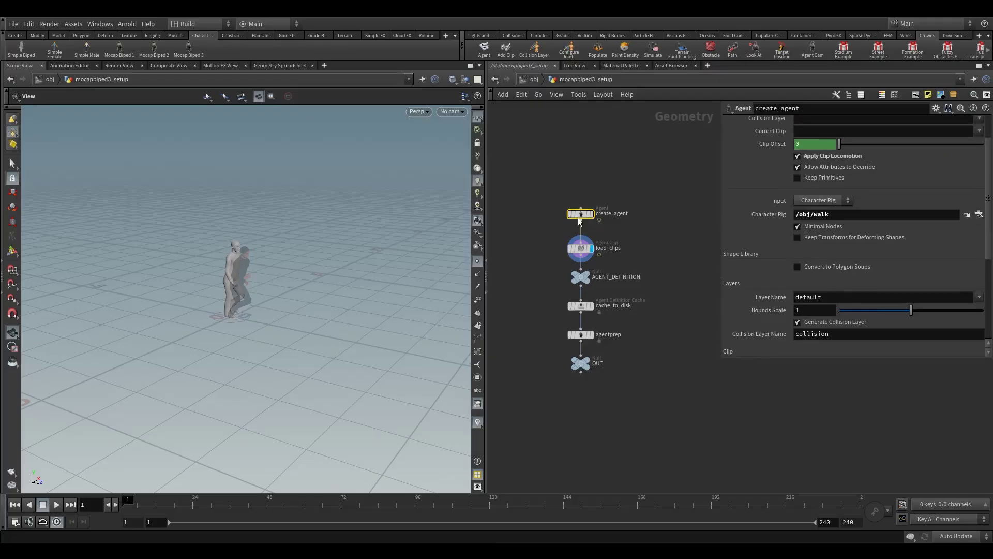
Remove the walk clip from load_clips and add a new clip with /obj/run as its Character Rig
{"action": "left_click", "coordinate": [580, 249]}
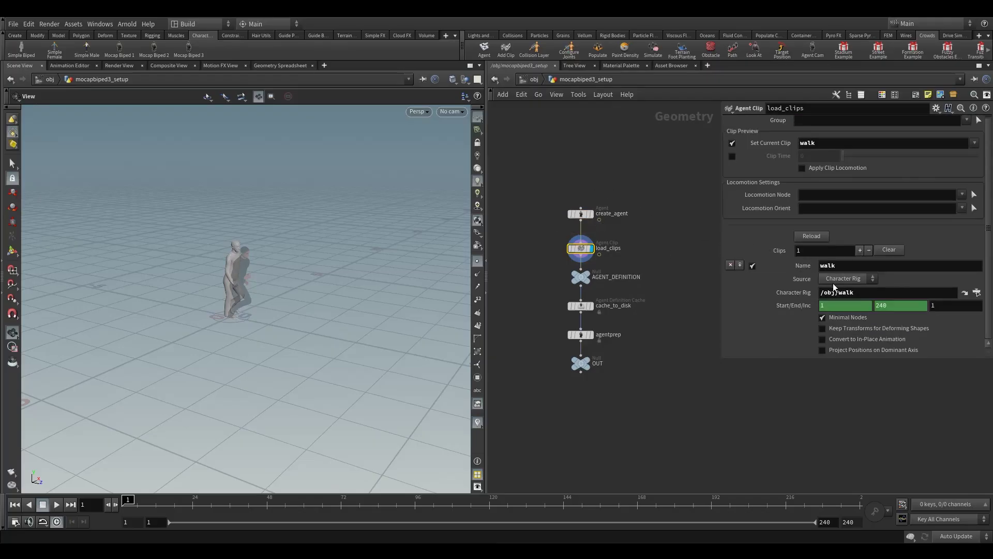
{"action": "left_click", "coordinate": [730, 265]}
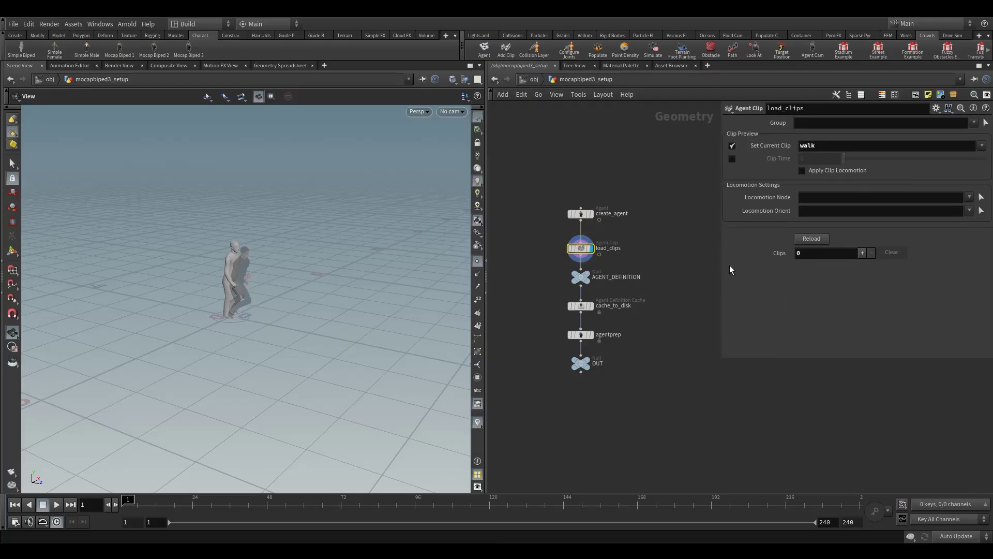
{"action": "left_click", "coordinate": [861, 253]}
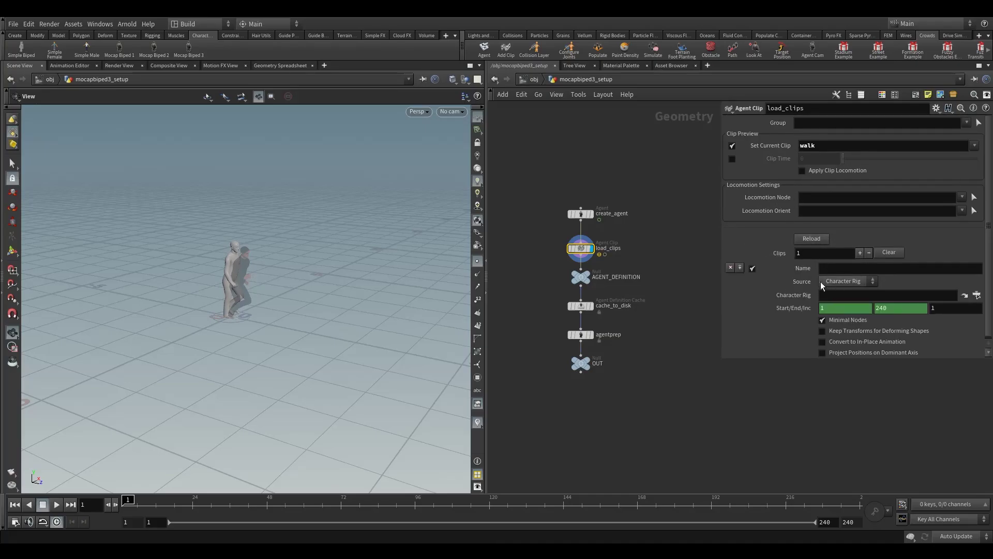
{"action": "left_click", "coordinate": [976, 295]}
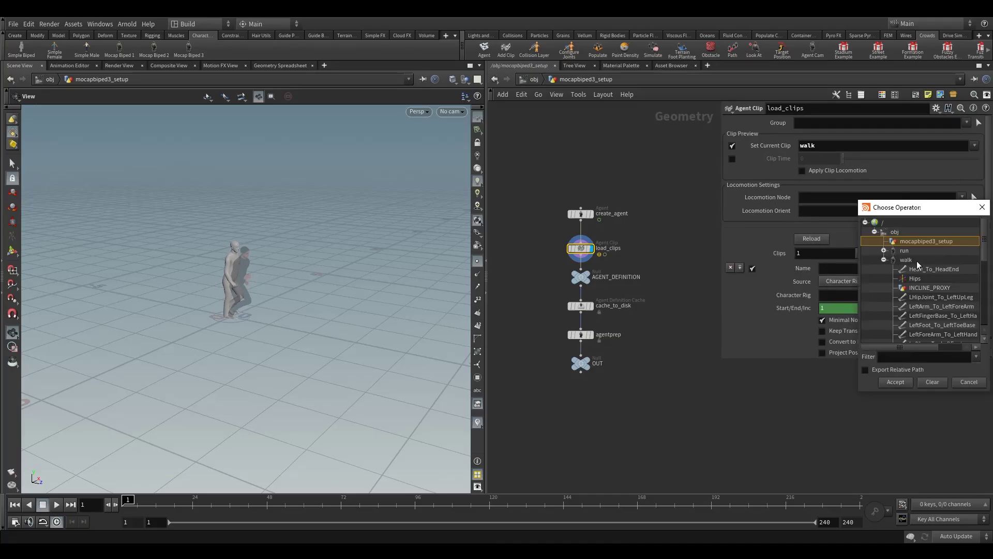
{"action": "left_click", "coordinate": [883, 261]}
{"action": "left_click", "coordinate": [919, 251]}
{"action": "left_click", "coordinate": [901, 383]}
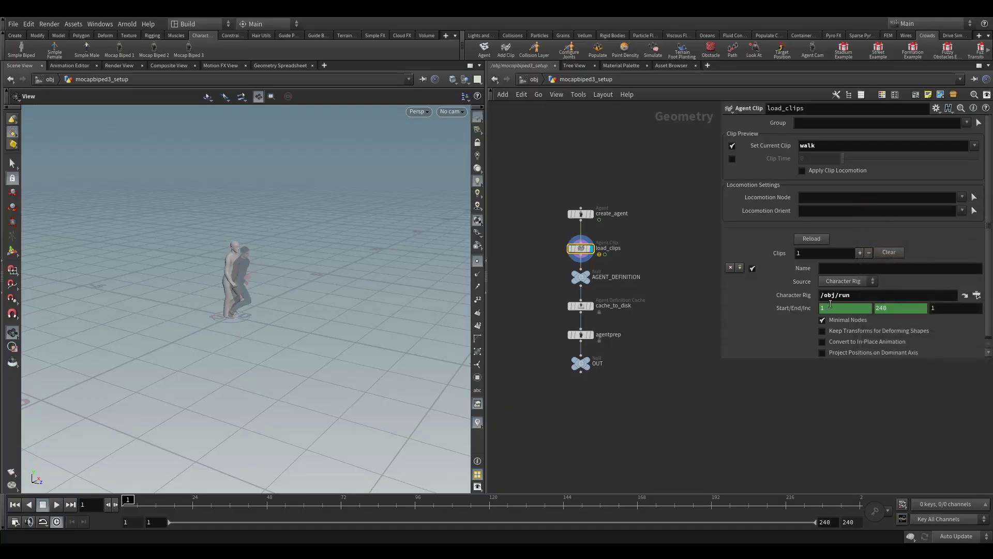
Enable Convert to In-Place Animation for the new clip and set the Locomotion Node of load_clips to Hips
{"action": "scroll", "coordinate": [862, 326], "scroll_direction": "down", "scroll_amount": 1}
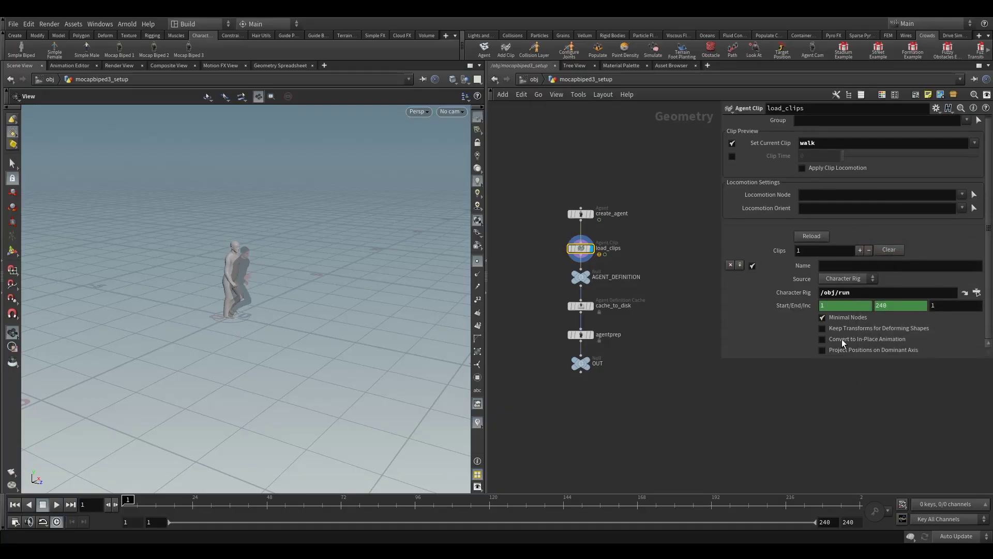
{"action": "left_click", "coordinate": [846, 339]}
{"action": "left_click", "coordinate": [563, 249]}
{"action": "left_click", "coordinate": [828, 84]}
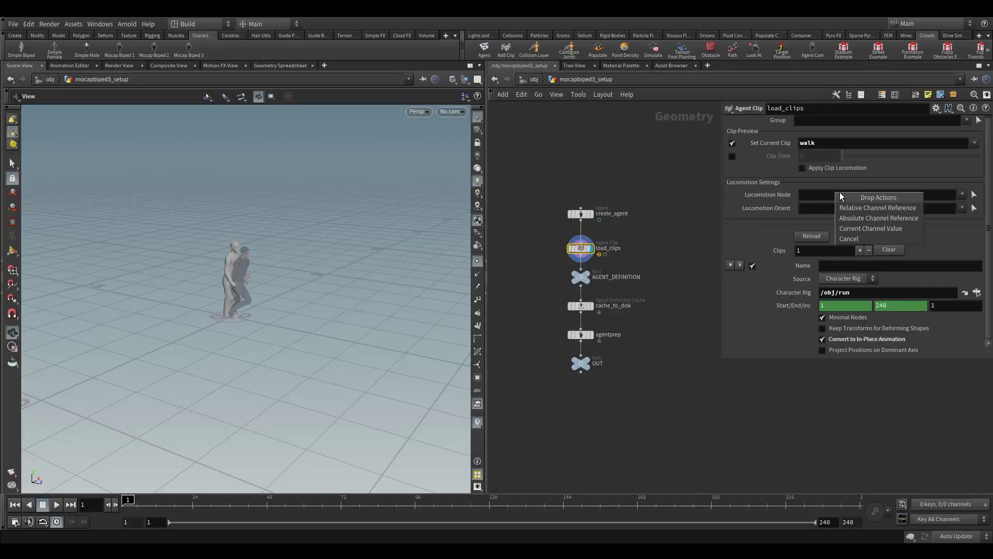
{"action": "left_click", "coordinate": [963, 195]}
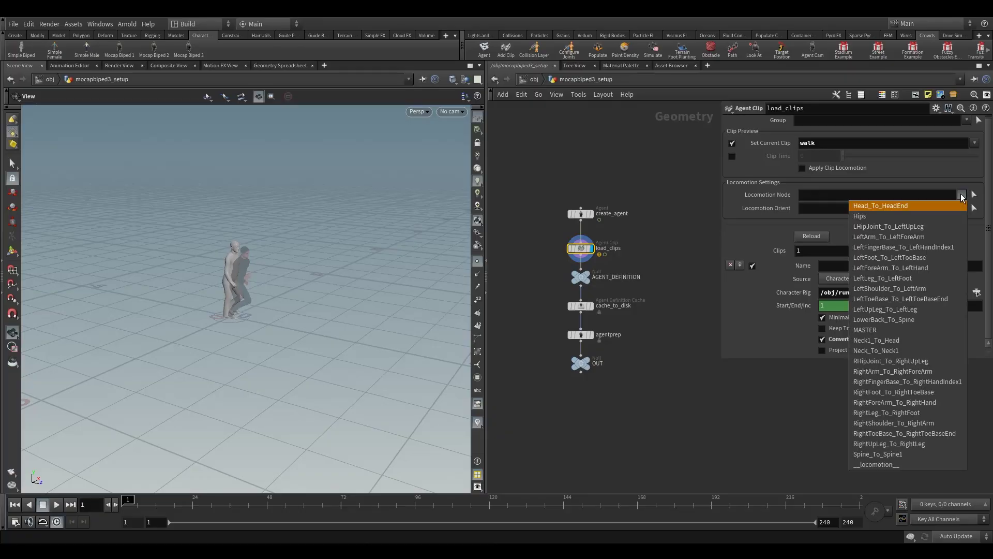
{"action": "left_click", "coordinate": [912, 216]}
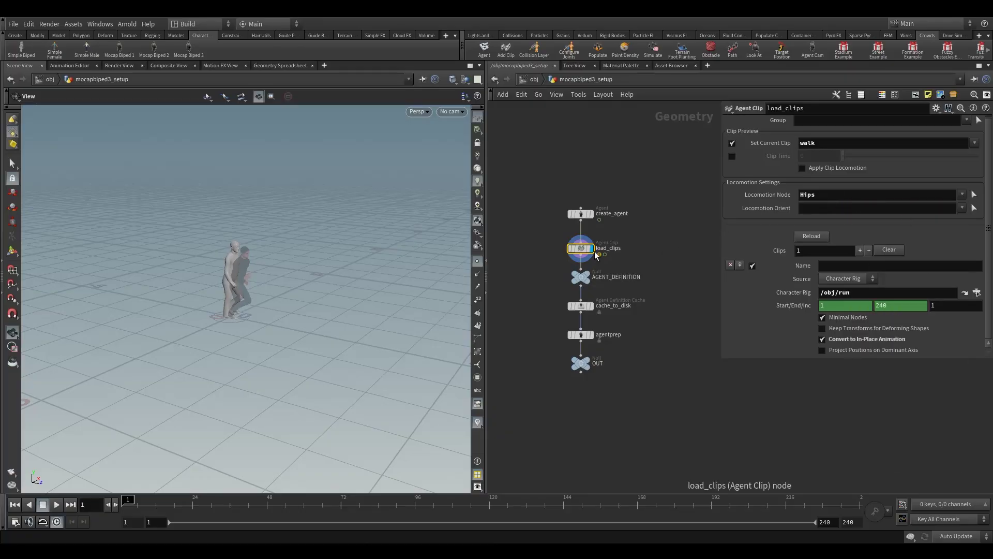
Name the clip run, make it the current clip, and play the timeline to preview its motion
{"action": "left_click", "coordinate": [849, 266]}
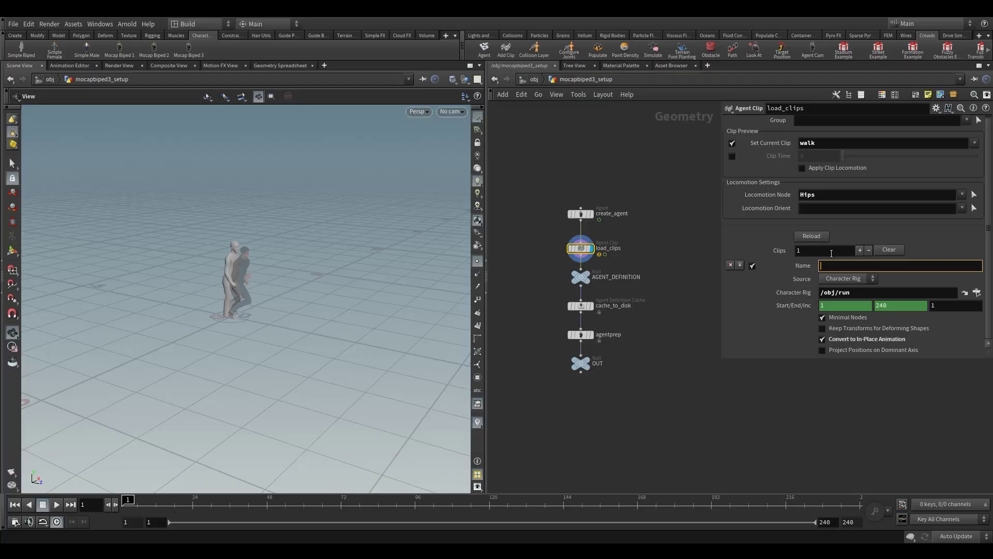
{"action": "key", "text": "Return"}
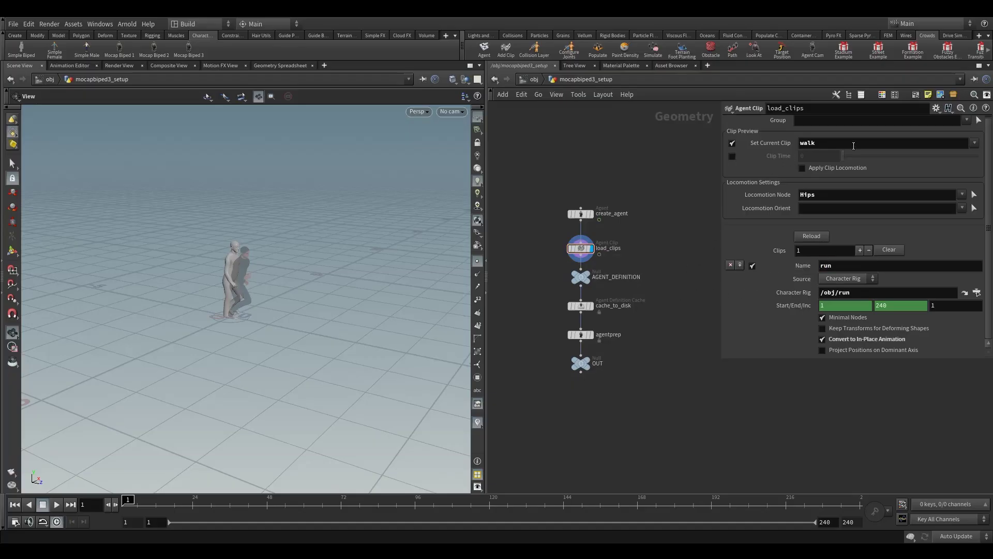
{"action": "left_click", "coordinate": [975, 145]}
{"action": "left_click", "coordinate": [978, 158]}
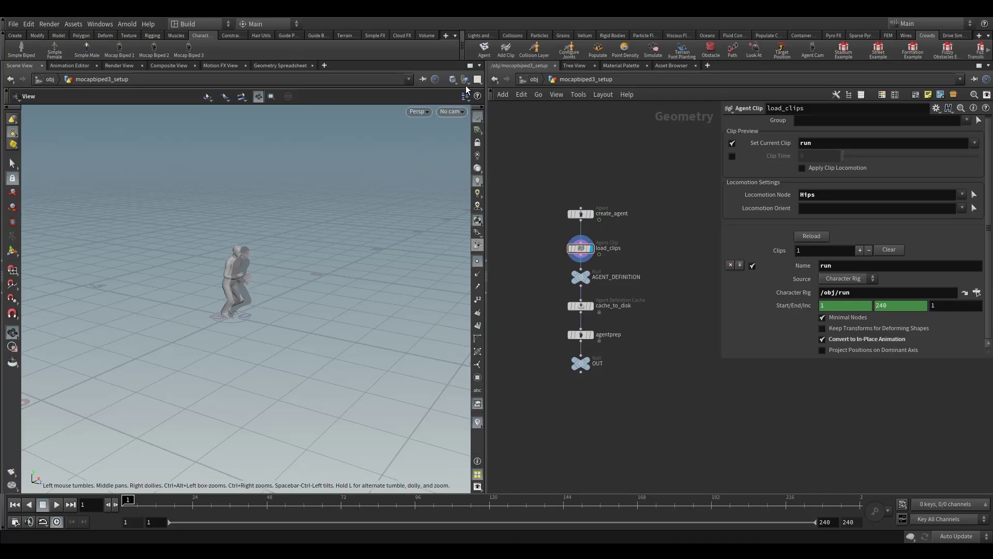
{"action": "left_click_drag", "start_coordinate": [330, 260], "coordinate": [312, 300]}
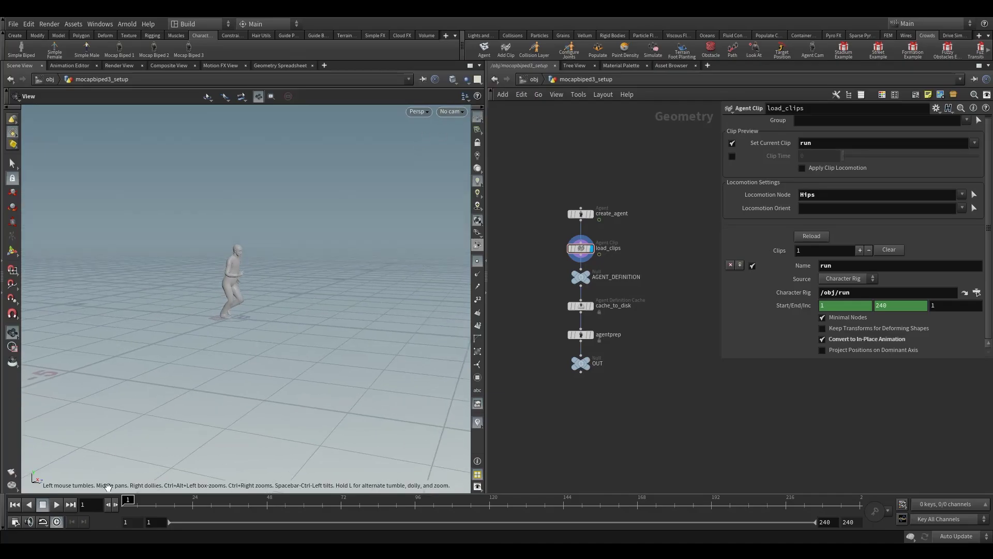
{"action": "left_click", "coordinate": [57, 505]}
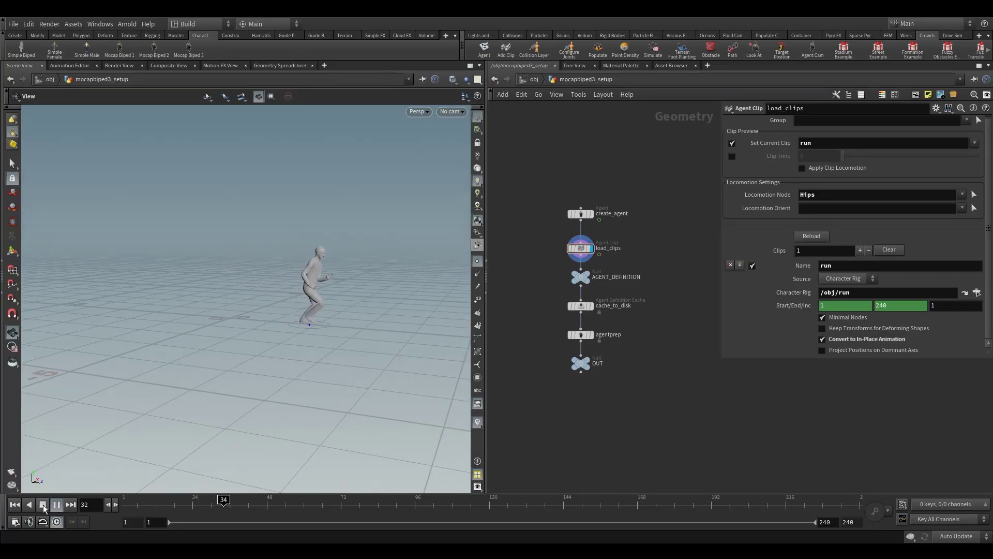
{"action": "left_click", "coordinate": [43, 505]}
{"action": "left_click", "coordinate": [29, 504]}
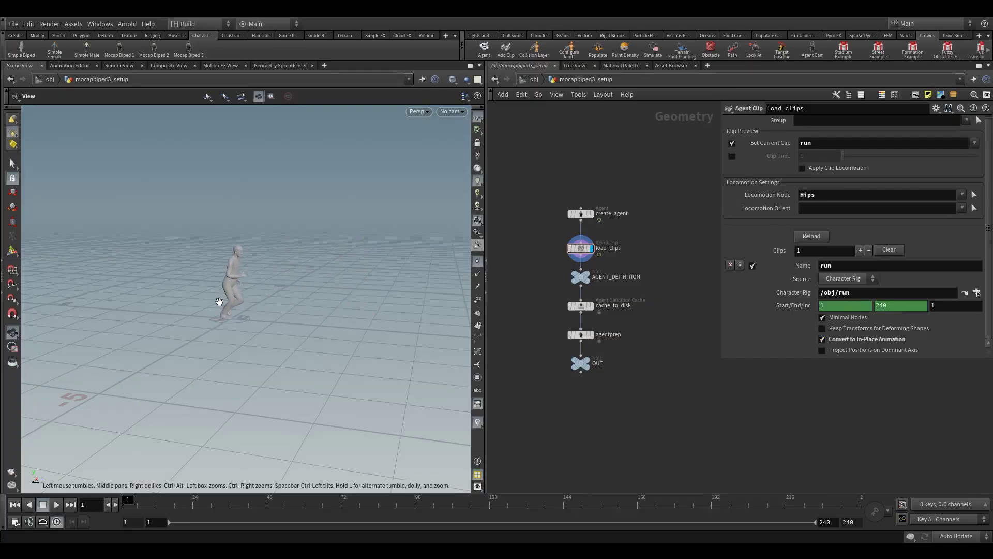
{"action": "left_click_drag", "start_coordinate": [220, 301], "coordinate": [221, 293]}
Enable Apply Clip Locomotion on load_clips and disable it on create_agent
{"action": "left_click", "coordinate": [815, 170]}
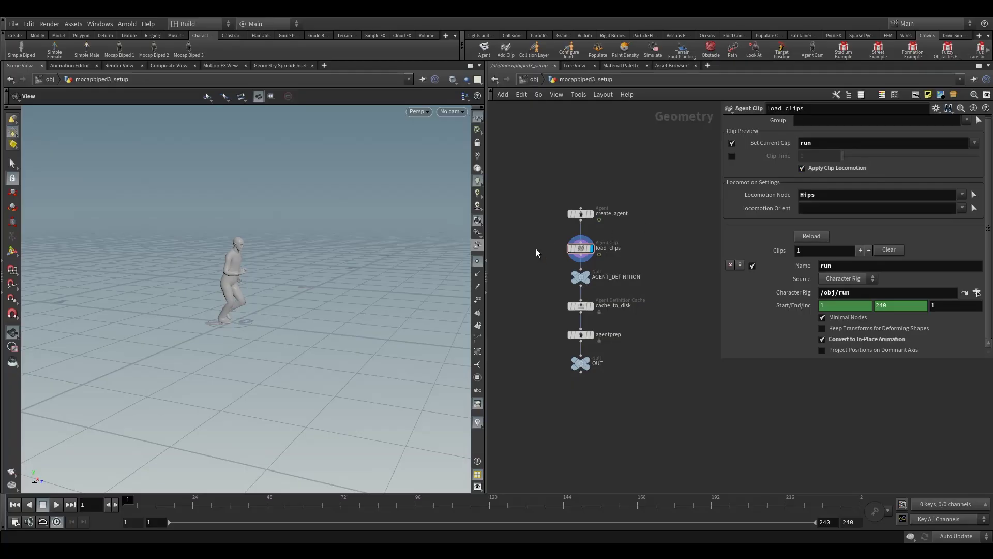
{"action": "mouse_move", "coordinate": [129, 505]}
{"action": "left_mouse_down"}
{"action": "mouse_move", "coordinate": [183, 504]}
{"action": "mouse_move", "coordinate": [128, 505]}
{"action": "left_mouse_up"}
{"action": "left_click_drag", "start_coordinate": [538, 173], "coordinate": [596, 212]}
{"action": "scroll", "coordinate": [858, 197], "scroll_direction": "up", "scroll_amount": 3}
{"action": "left_click", "coordinate": [822, 200]}
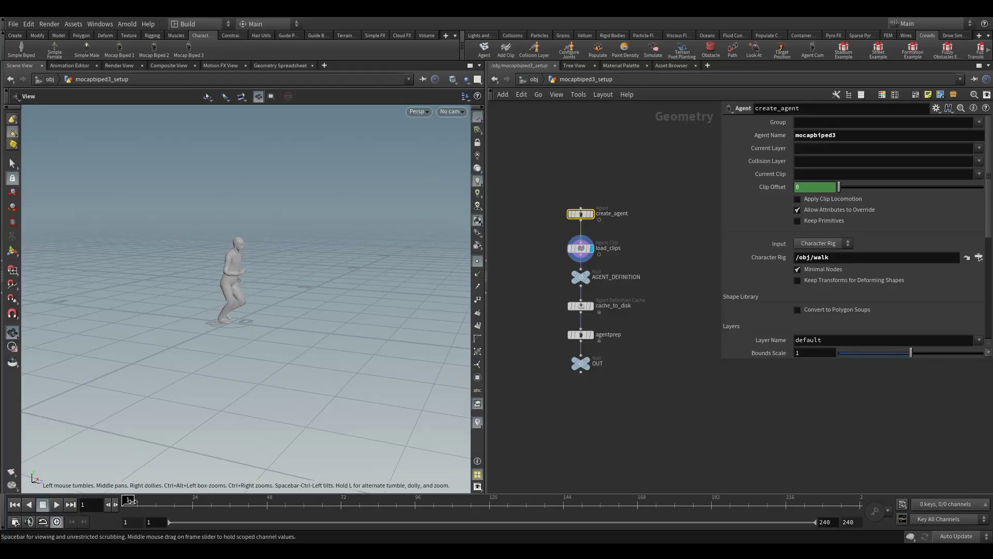
Select load_clips and play the run clip in the viewport to examine how the agent travels and cycles
{"action": "left_click", "coordinate": [567, 250]}
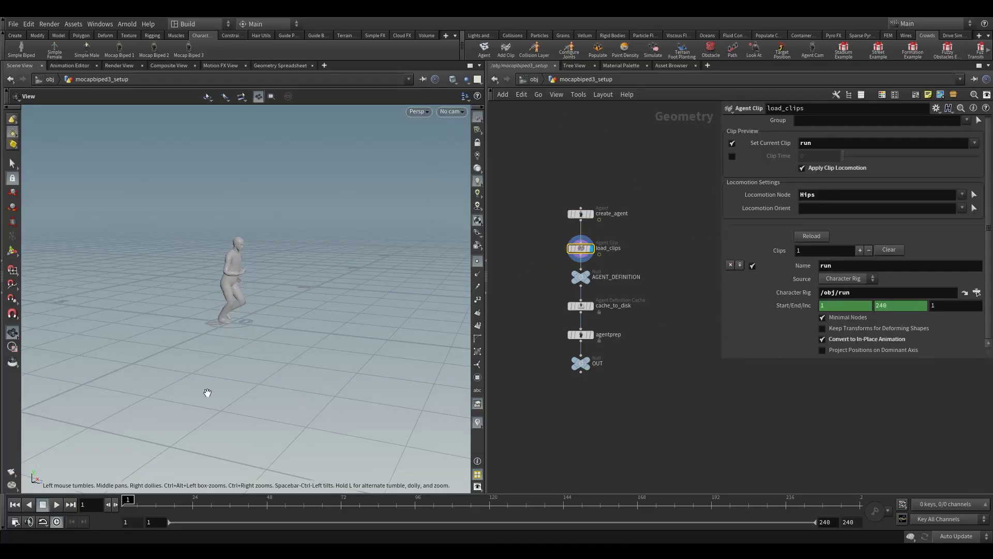
{"action": "mouse_move", "coordinate": [129, 504]}
{"action": "left_mouse_down"}
{"action": "mouse_move", "coordinate": [218, 505]}
{"action": "mouse_move", "coordinate": [127, 502]}
{"action": "left_mouse_up"}
{"action": "scroll", "coordinate": [368, 344], "scroll_direction": "up", "scroll_amount": 5}
{"action": "scroll", "coordinate": [381, 361], "scroll_direction": "up", "scroll_amount": 3}
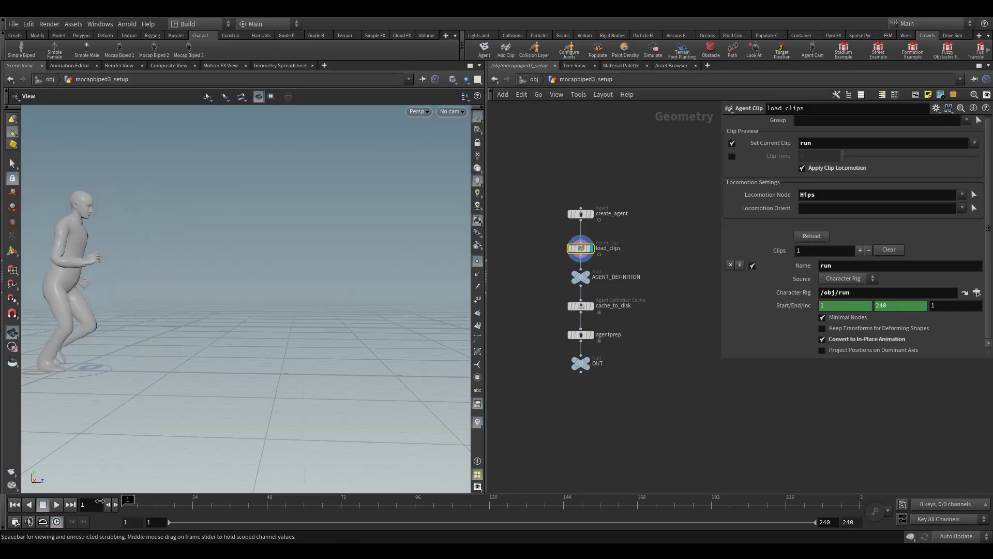
{"action": "left_click_drag", "start_coordinate": [150, 341], "coordinate": [186, 310]}
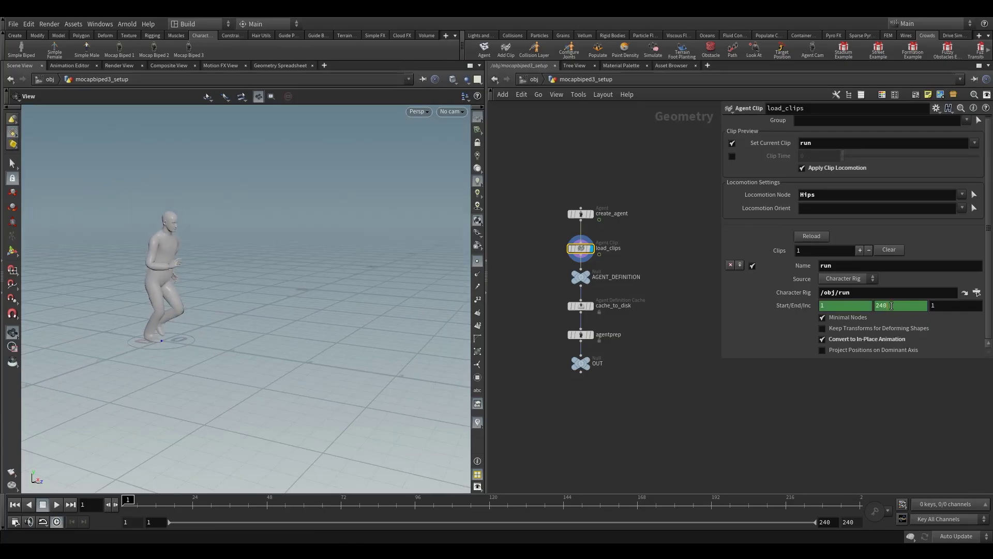
{"action": "left_click_drag", "start_coordinate": [310, 266], "coordinate": [197, 328]}
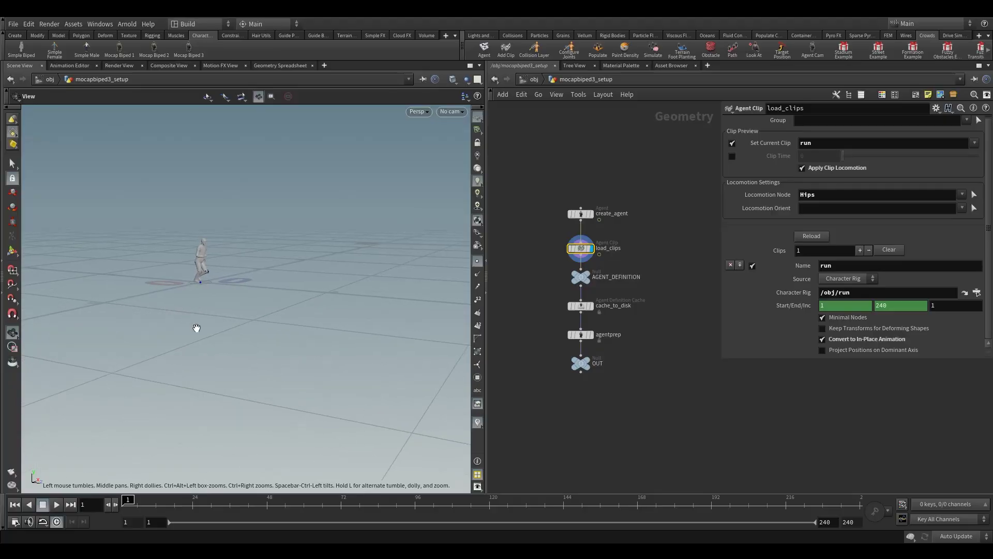
{"action": "left_click", "coordinate": [56, 505]}
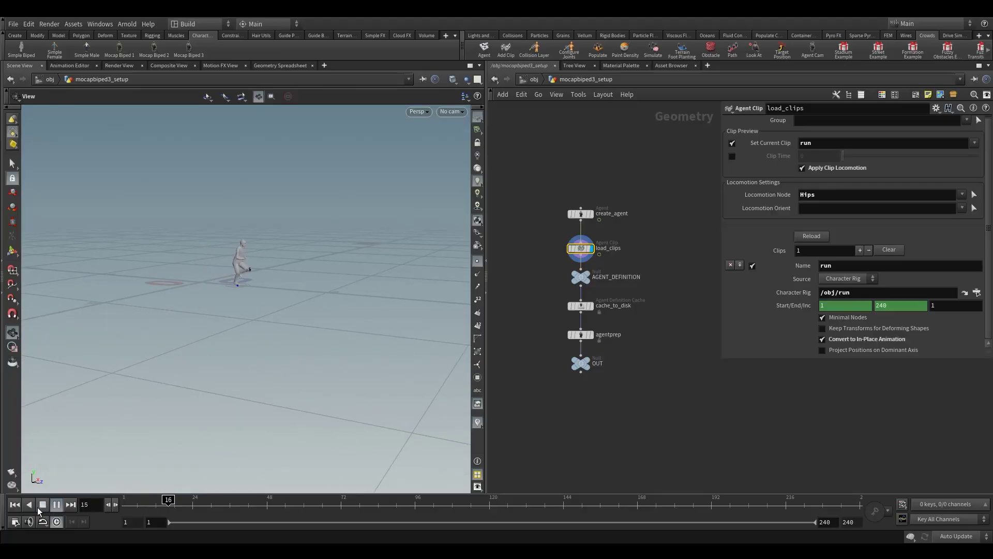
{"action": "left_click", "coordinate": [42, 505]}
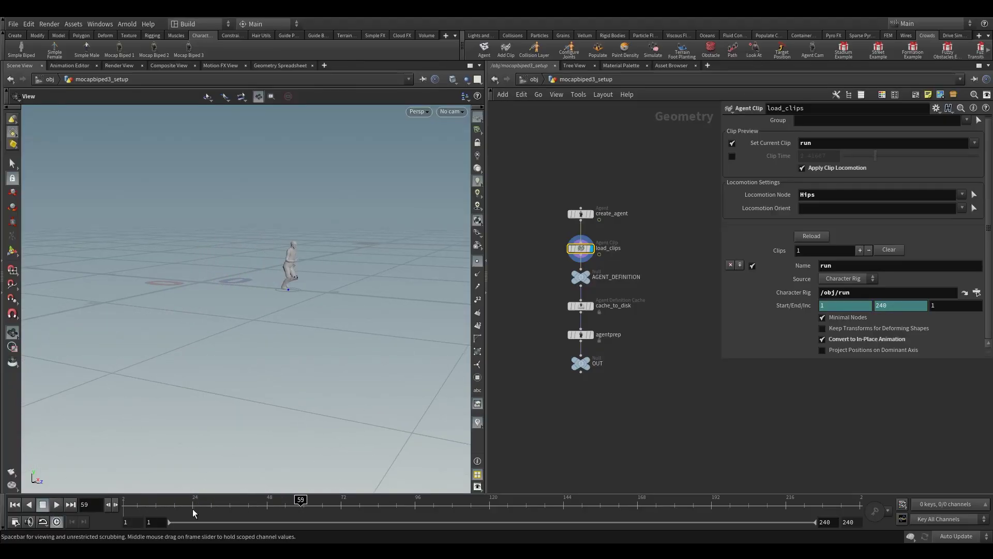
Check the run object's clip settings at object level, set the run clip's end frame in load_clips to 37, and play the animation
{"action": "left_click", "coordinate": [536, 79]}
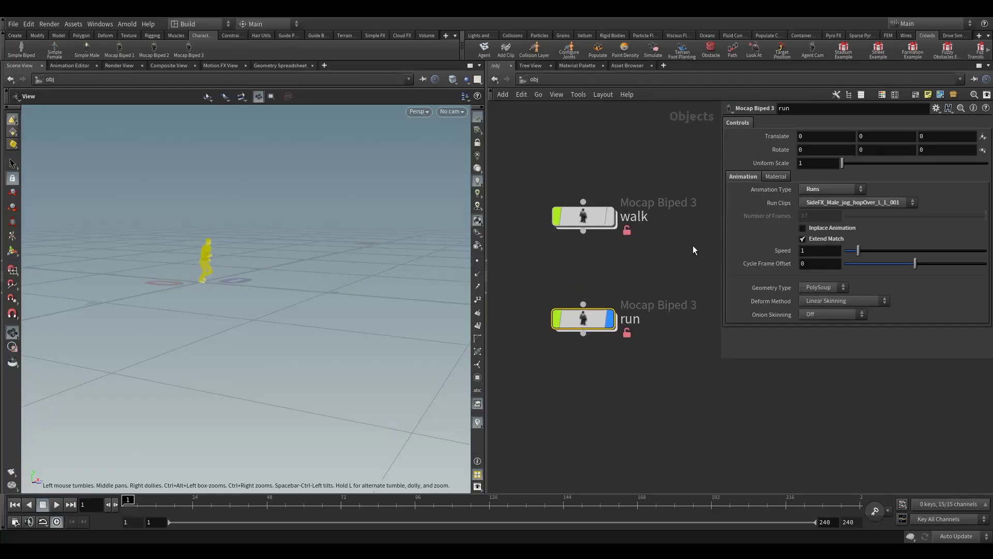
{"action": "key", "text": "h"}
{"action": "double_click", "coordinate": [639, 230]}
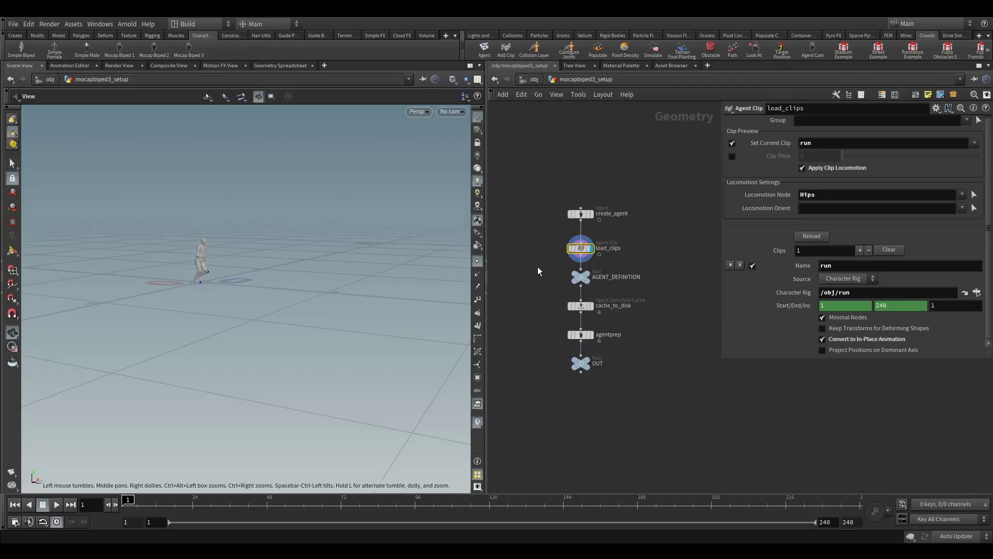
{"action": "left_click", "coordinate": [638, 273], "text": "shift"}
{"action": "left_click_drag", "start_coordinate": [541, 234], "coordinate": [608, 259]}
{"action": "right_click", "coordinate": [898, 310]}
{"action": "left_click", "coordinate": [879, 432]}
{"action": "left_click", "coordinate": [901, 307]}
{"action": "type", "text": "37"}
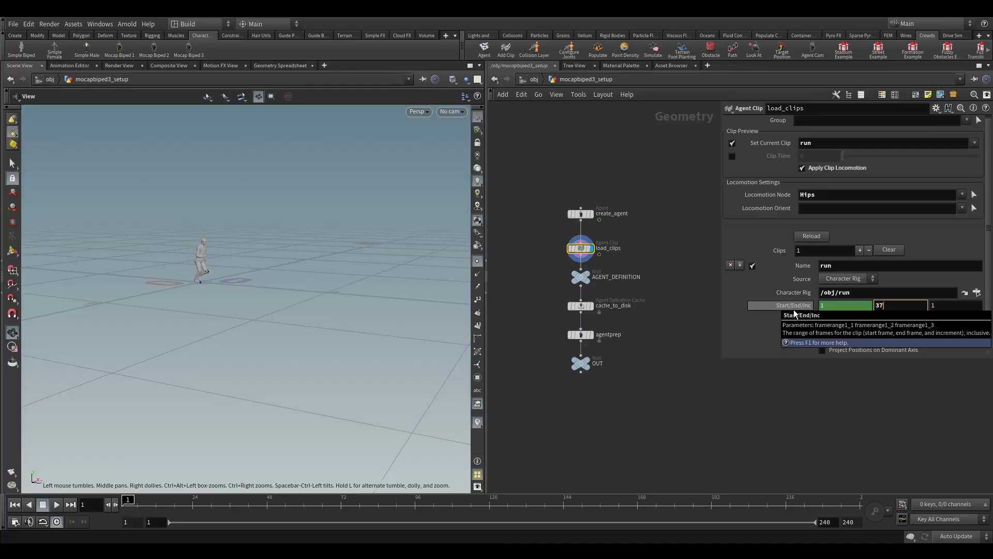
{"action": "key", "text": "Return"}
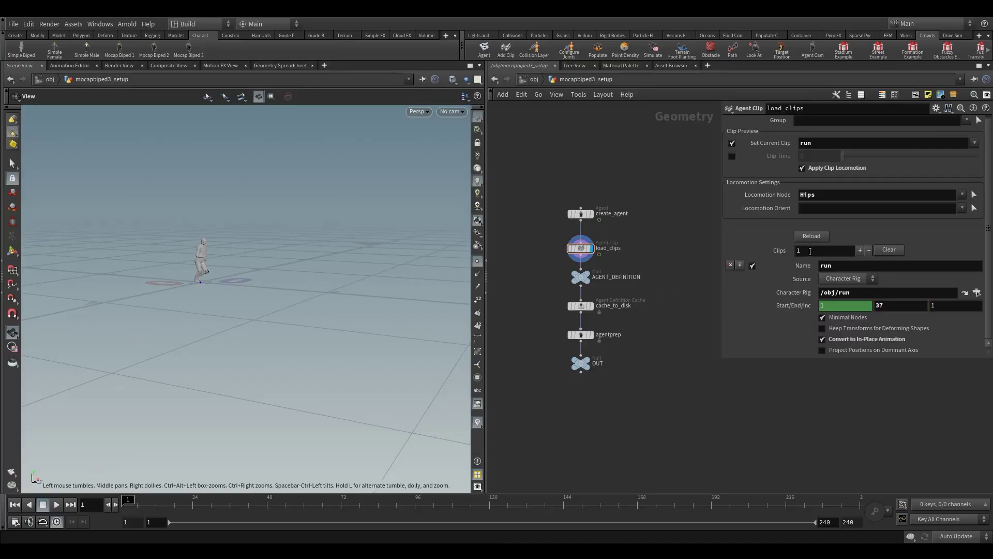
{"action": "left_click", "coordinate": [56, 505]}
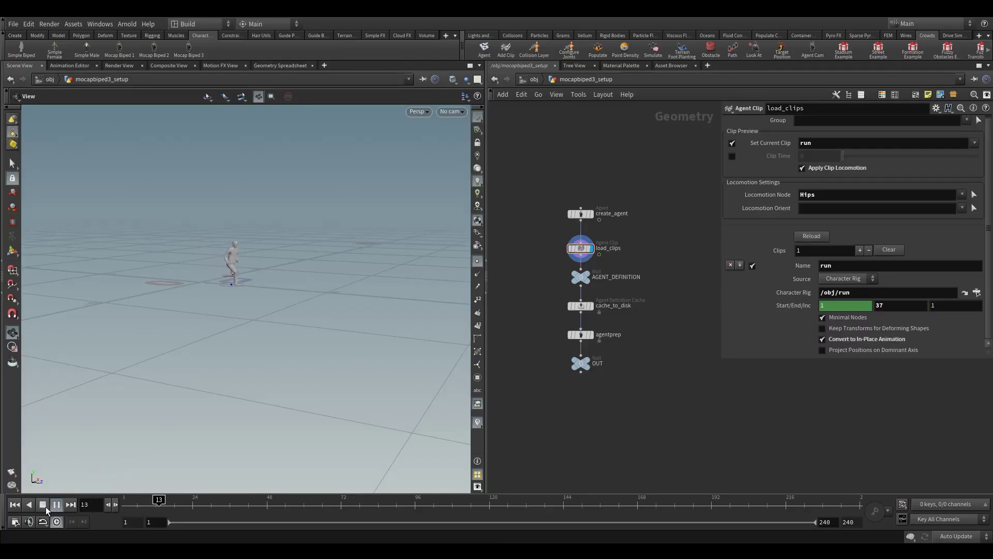